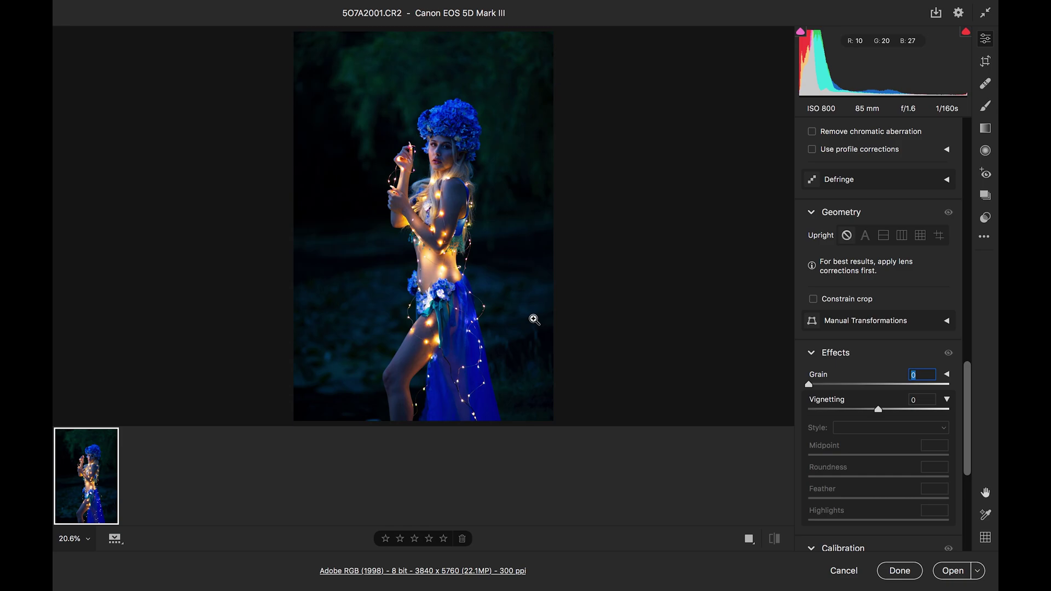
Step: Warm the photo's white balance by setting the temperature to 4300 and the tint to +1
{"action": "scroll", "coordinate": [858, 290], "scroll_direction": "up", "scroll_amount": 10}
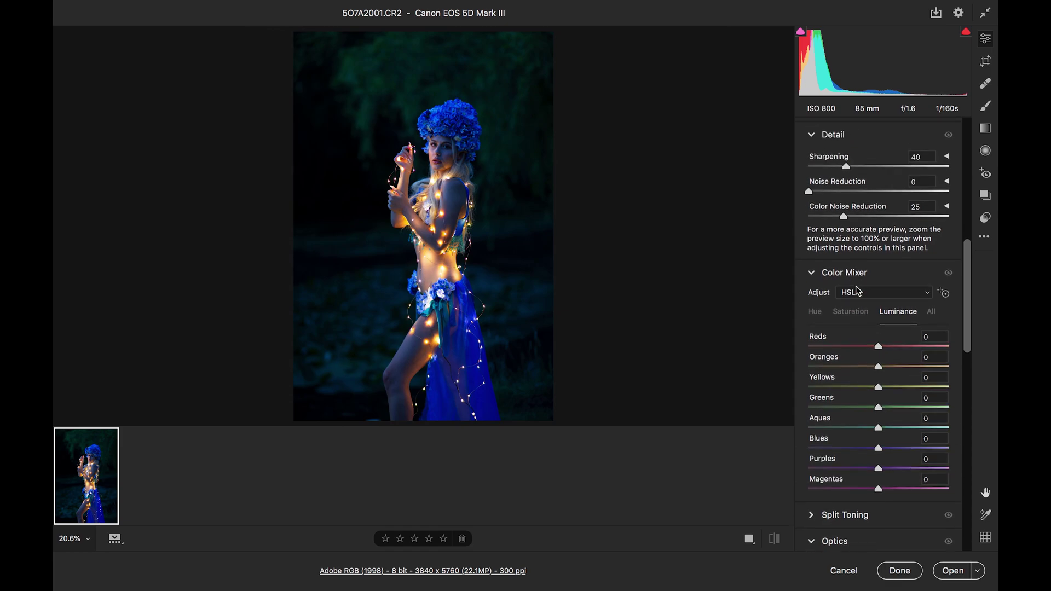
{"action": "scroll", "coordinate": [857, 289], "scroll_direction": "up", "scroll_amount": 10}
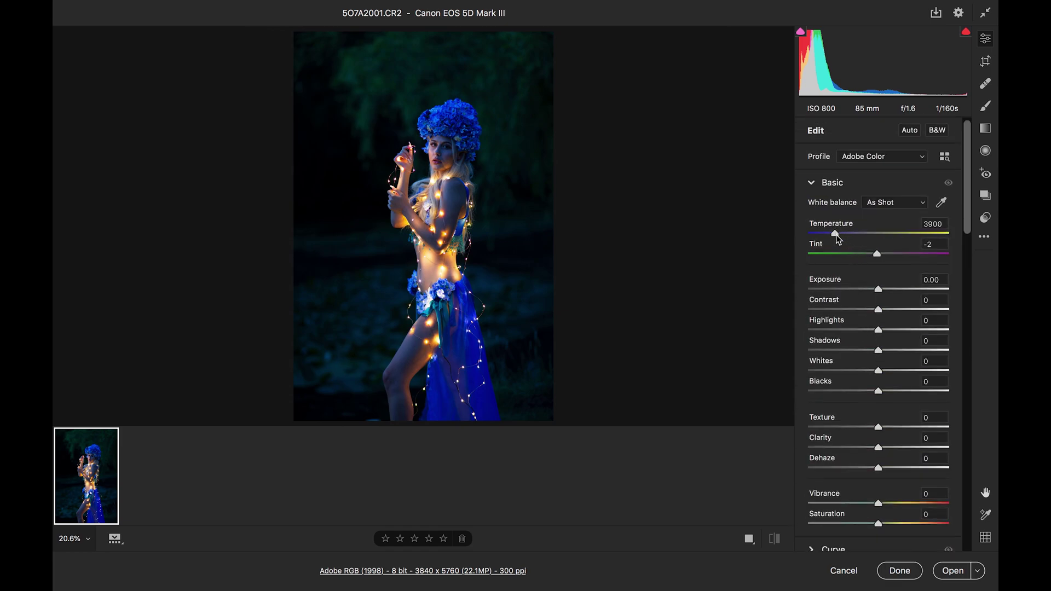
{"action": "left_click_drag", "start_coordinate": [837, 234], "coordinate": [842, 237]}
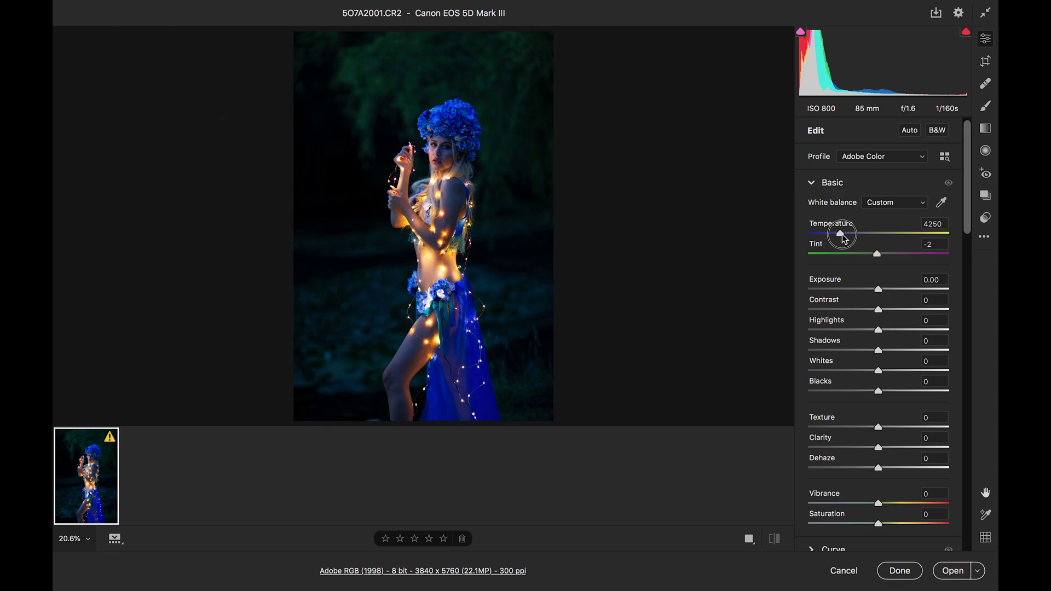
{"action": "left_click_drag", "start_coordinate": [844, 237], "coordinate": [844, 239]}
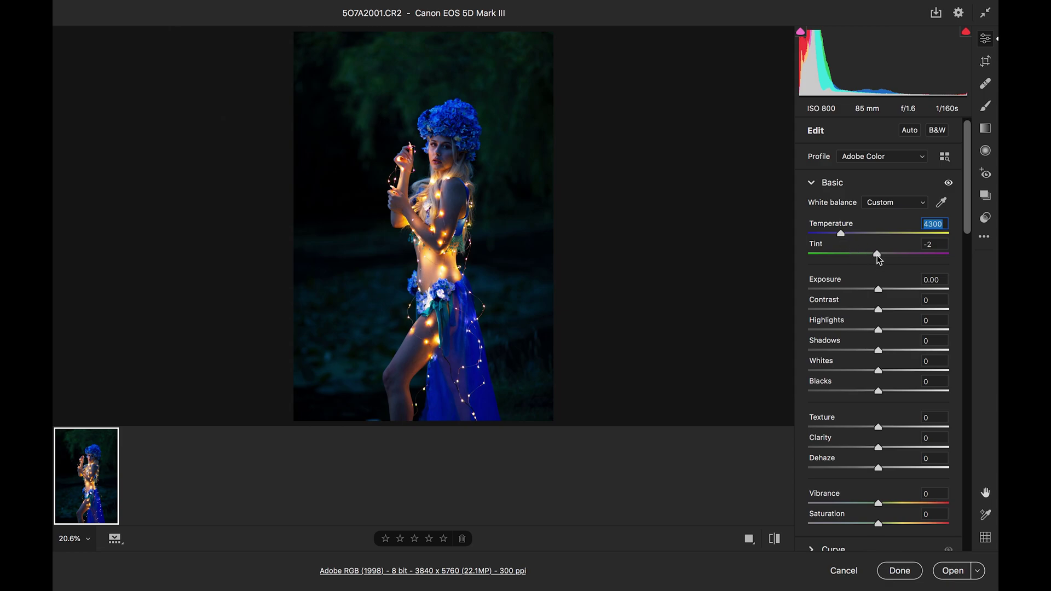
{"action": "left_click_drag", "start_coordinate": [876, 254], "coordinate": [880, 259]}
{"action": "left_click_drag", "start_coordinate": [880, 259], "coordinate": [880, 258]}
Step: Brighten the photo's darker tones with shadows at +31, exposure at +0.25 and blacks at +7
{"action": "left_click_drag", "start_coordinate": [880, 354], "coordinate": [902, 356]}
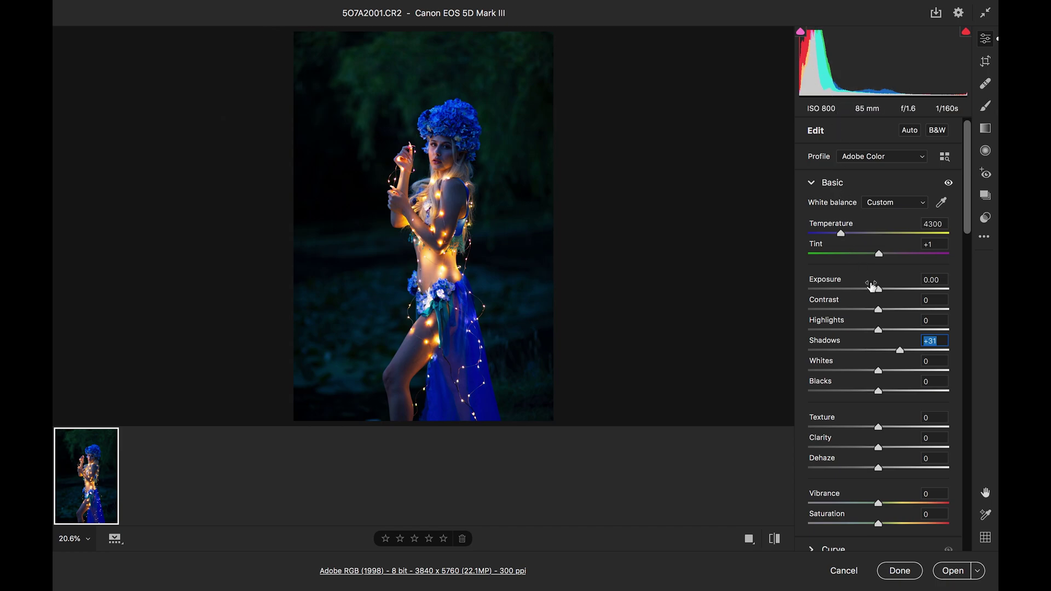
{"action": "left_click_drag", "start_coordinate": [878, 289], "coordinate": [884, 293]}
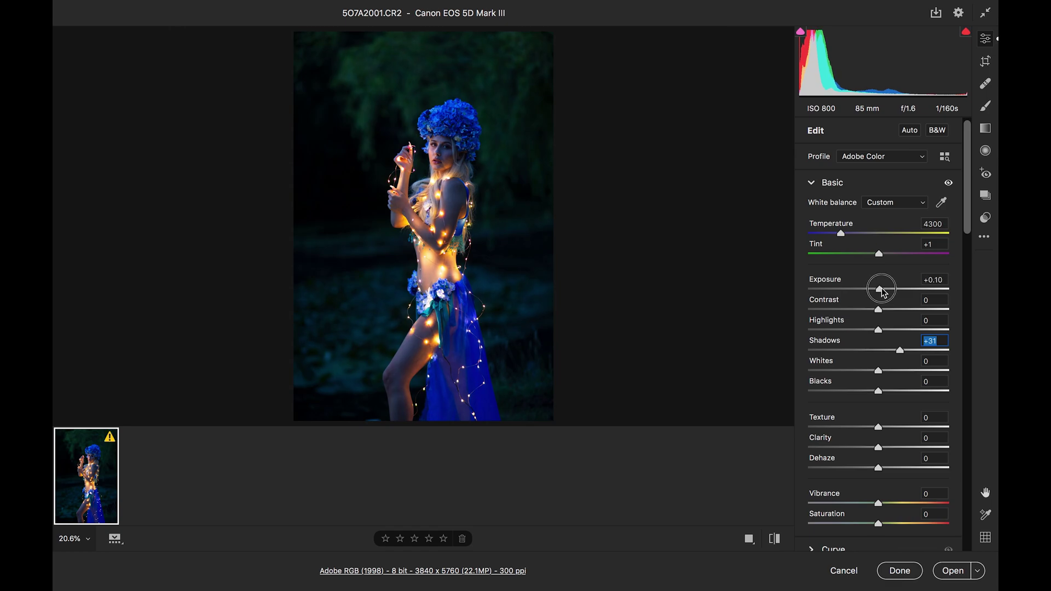
{"action": "left_click_drag", "start_coordinate": [882, 291], "coordinate": [891, 291]}
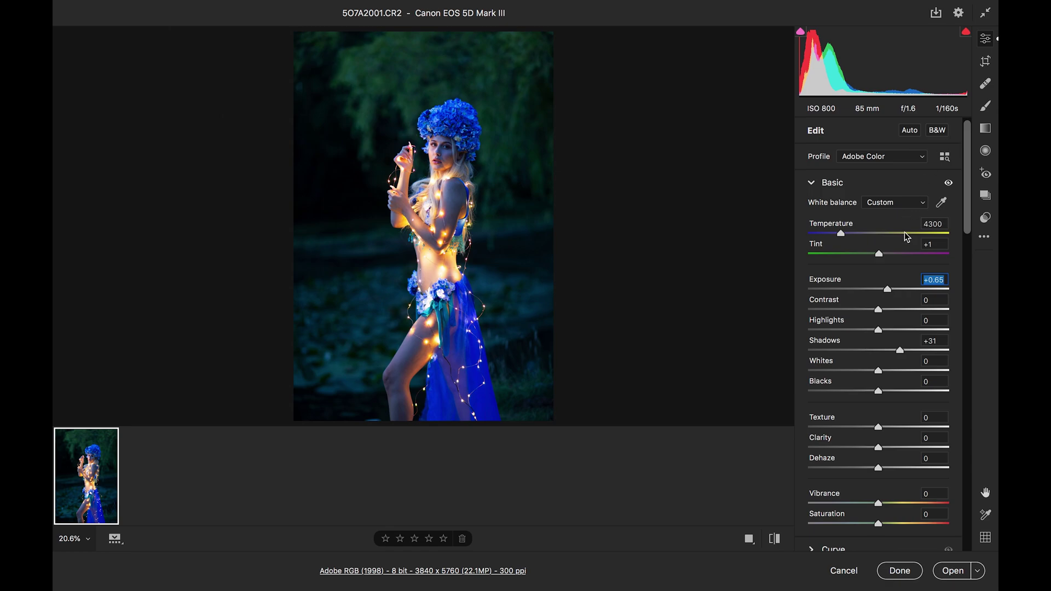
{"action": "left_click_drag", "start_coordinate": [888, 290], "coordinate": [883, 293]}
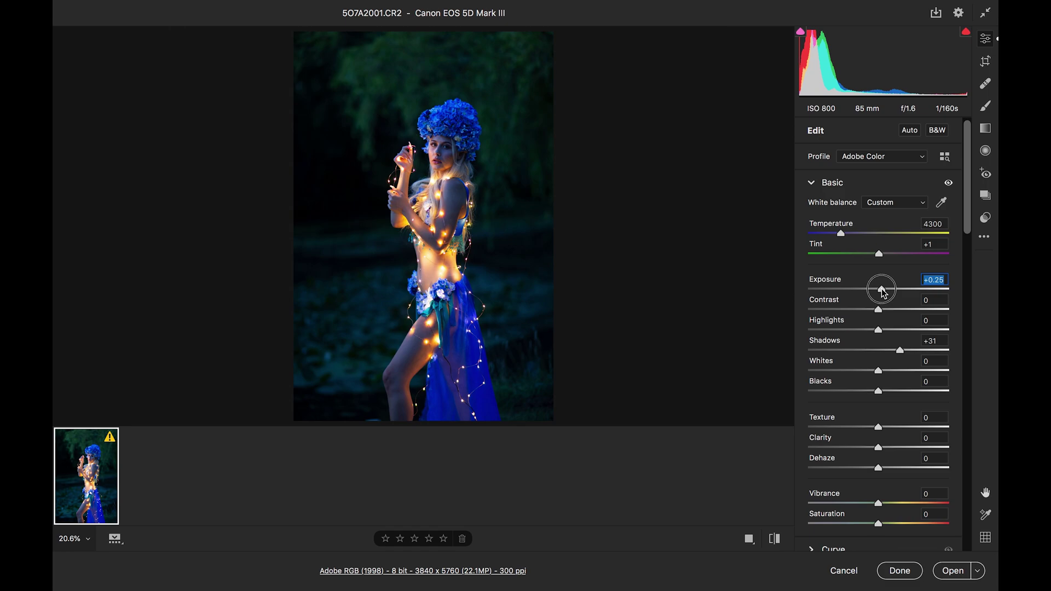
{"action": "left_click_drag", "start_coordinate": [883, 292], "coordinate": [883, 293]}
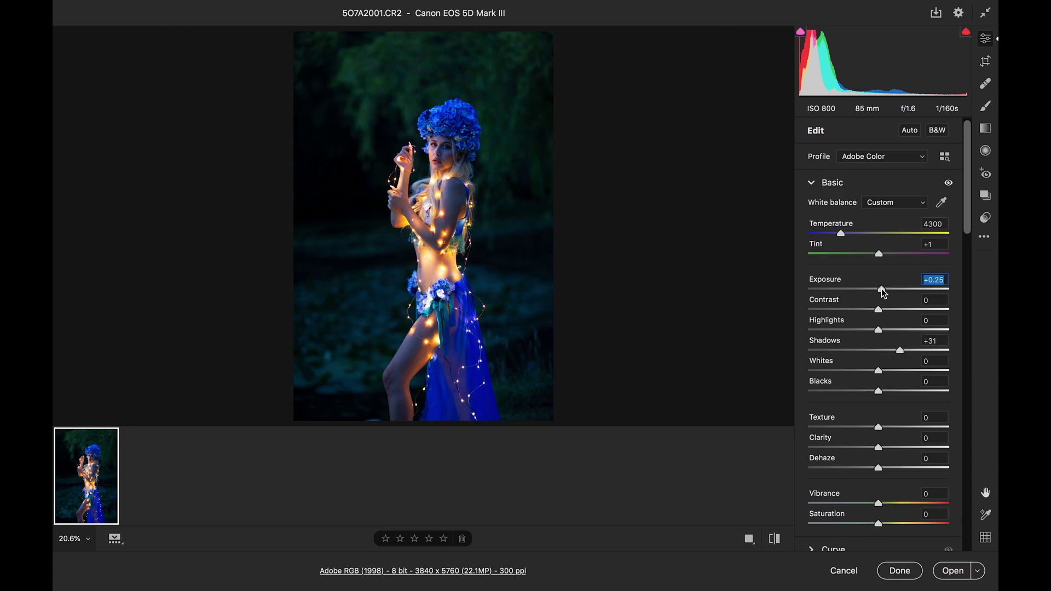
{"action": "left_click_drag", "start_coordinate": [879, 390], "coordinate": [883, 390]}
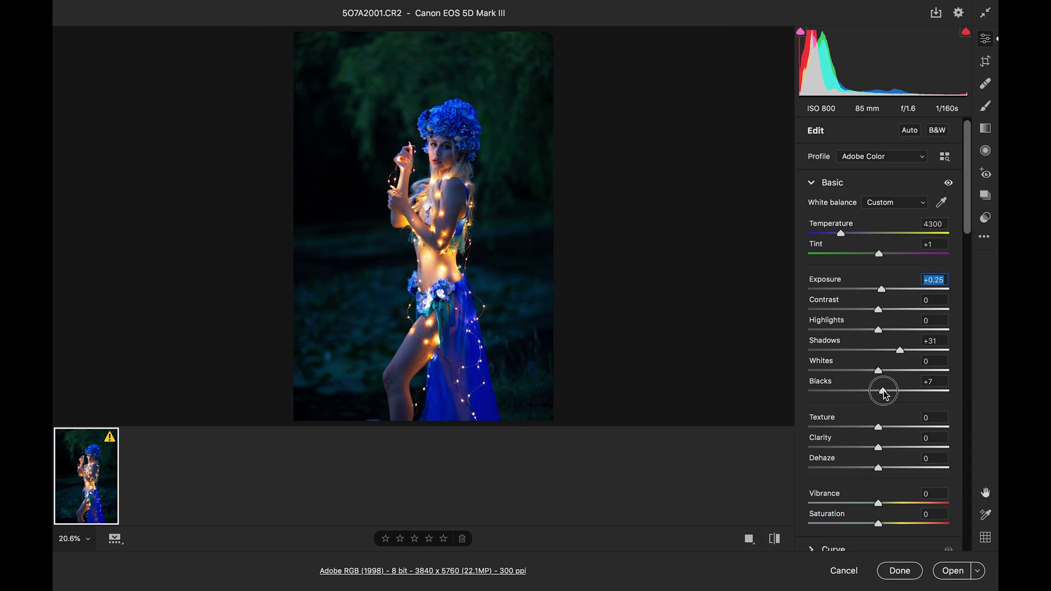
{"action": "left_click_drag", "start_coordinate": [884, 390], "coordinate": [884, 390]}
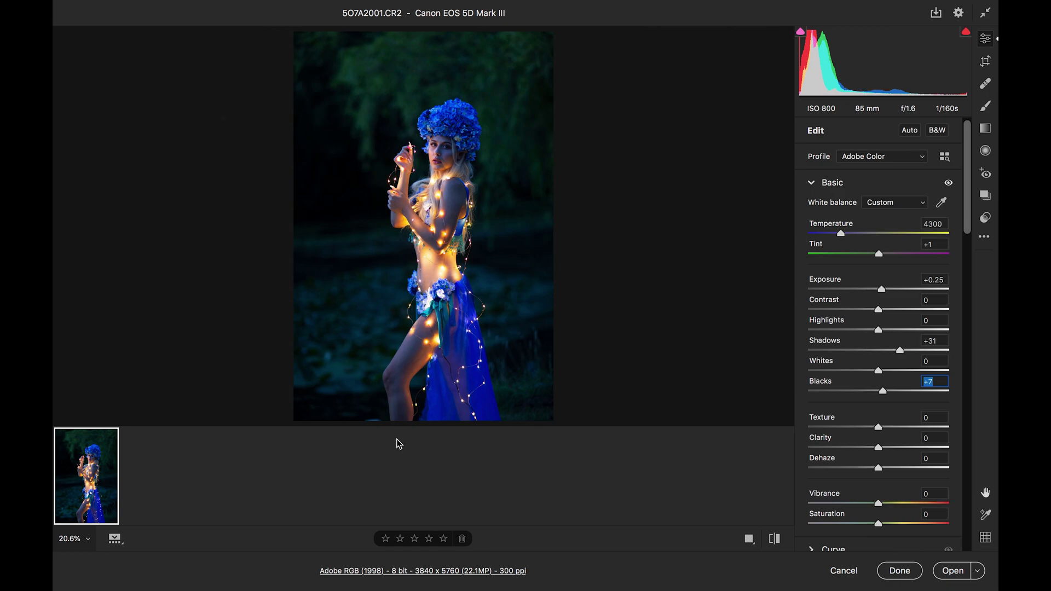
Step: Inspect the model at 100% from the flower headpiece down to the blue skirt, and return to the full-image view
{"action": "left_click", "coordinate": [413, 153]}
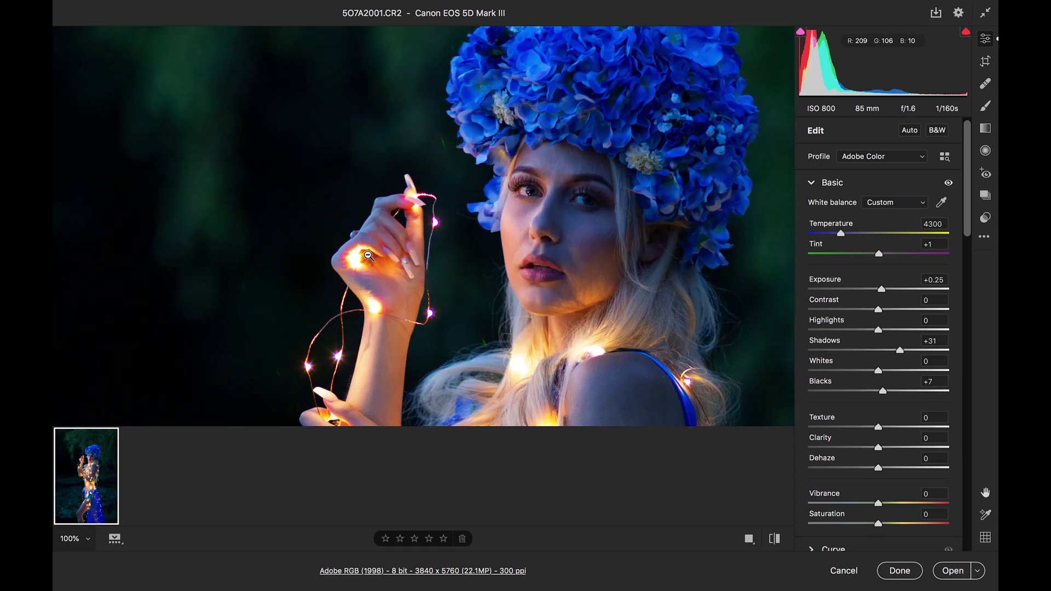
{"action": "scroll", "coordinate": [544, 244], "scroll_direction": "down", "scroll_amount": 5}
{"action": "scroll", "coordinate": [544, 244], "scroll_direction": "right", "scroll_amount": 3}
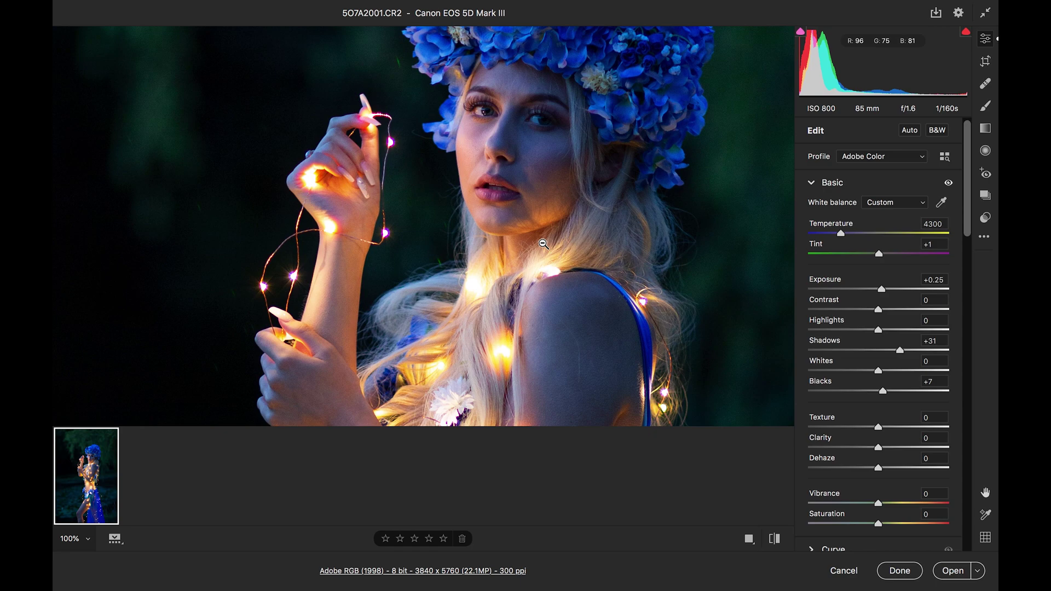
{"action": "scroll", "coordinate": [544, 244], "scroll_direction": "up", "scroll_amount": 8}
{"action": "scroll", "coordinate": [543, 243], "scroll_direction": "right", "scroll_amount": 2}
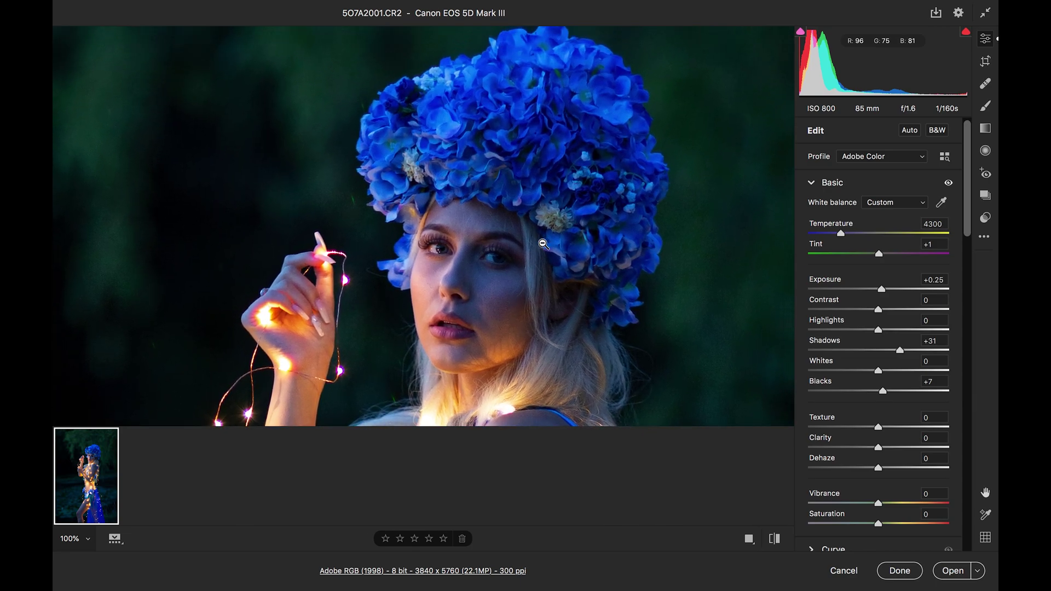
{"action": "scroll", "coordinate": [544, 244], "scroll_direction": "down", "scroll_amount": 13}
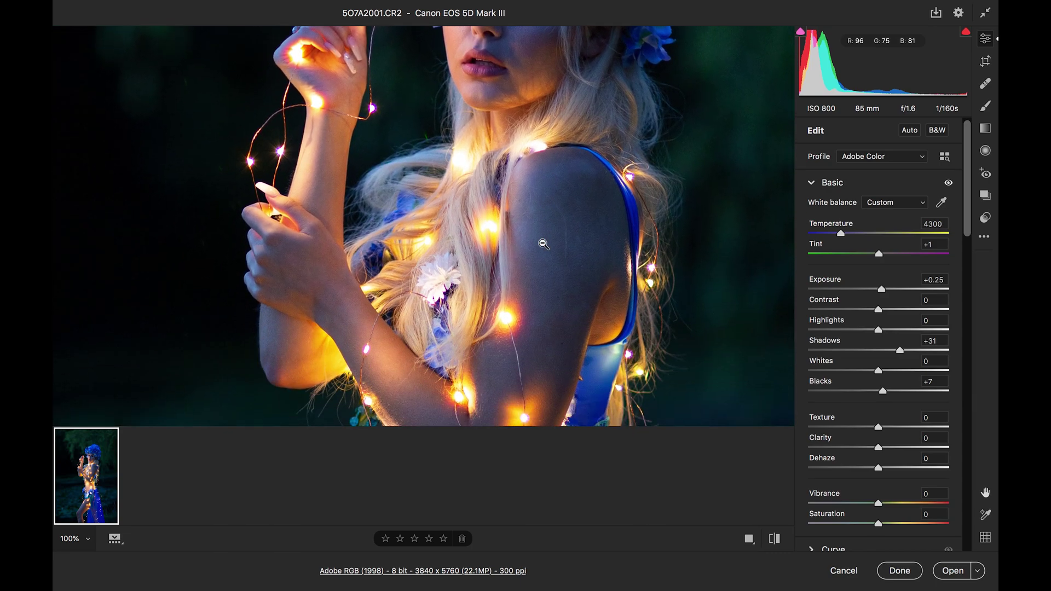
{"action": "scroll", "coordinate": [543, 244], "scroll_direction": "down", "scroll_amount": 14}
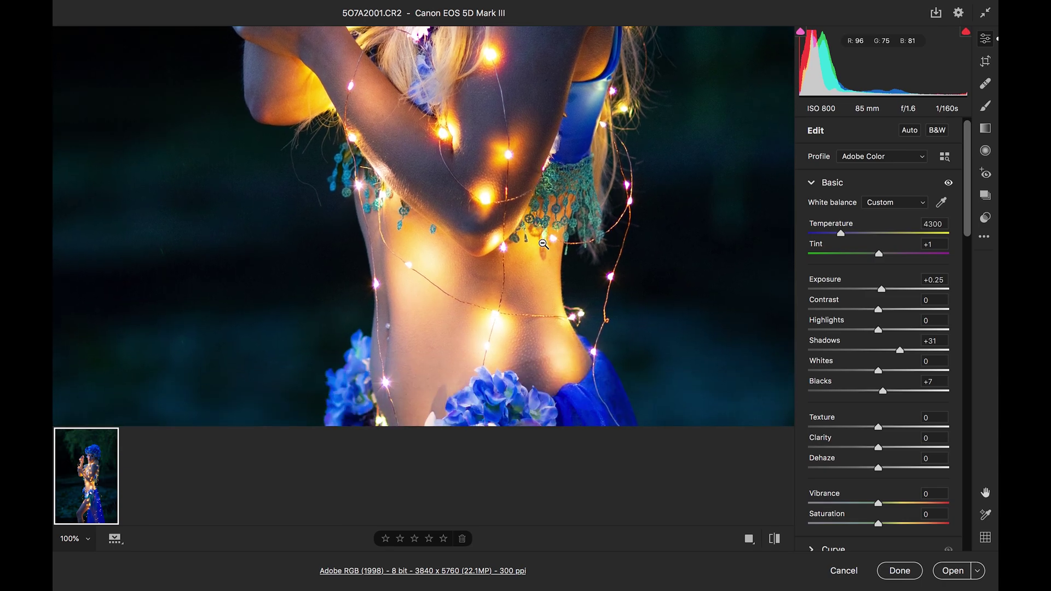
{"action": "scroll", "coordinate": [544, 244], "scroll_direction": "down", "scroll_amount": 3}
{"action": "scroll", "coordinate": [550, 249], "scroll_direction": "down", "scroll_amount": 3}
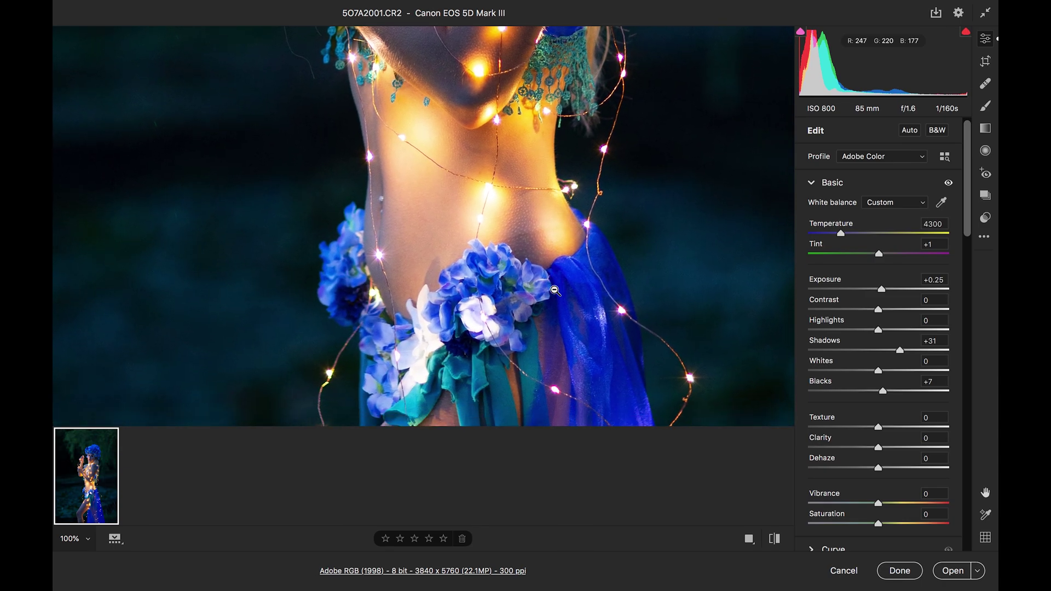
{"action": "scroll", "coordinate": [564, 260], "scroll_direction": "down", "scroll_amount": 9}
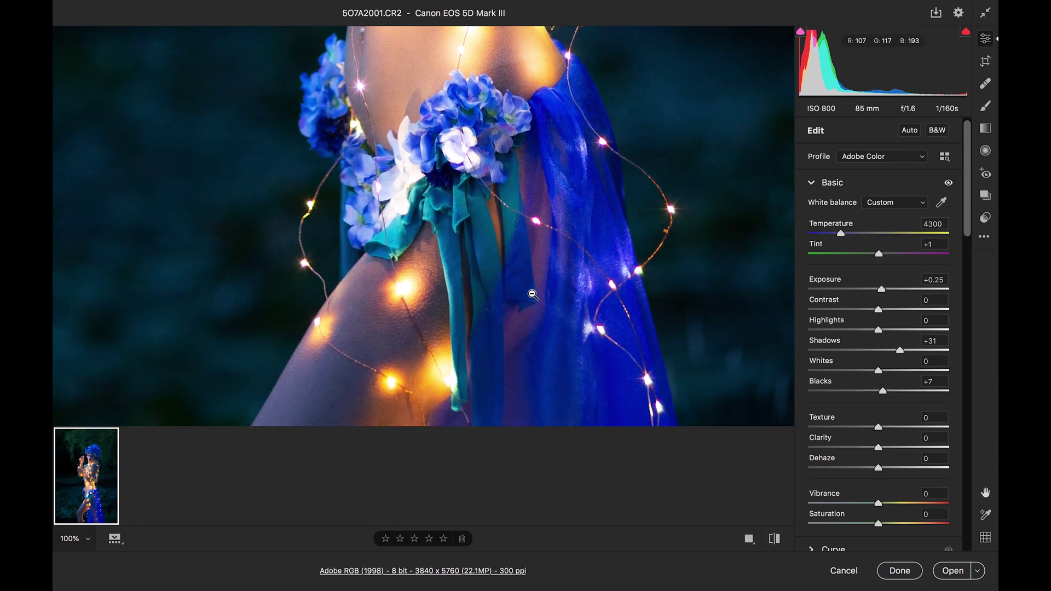
{"action": "left_click", "coordinate": [533, 294]}
Step: Fine-tune the Aquas hue in the Color Mixer and open the raw photo in Photoshop
{"action": "scroll", "coordinate": [863, 418], "scroll_direction": "down", "scroll_amount": 6}
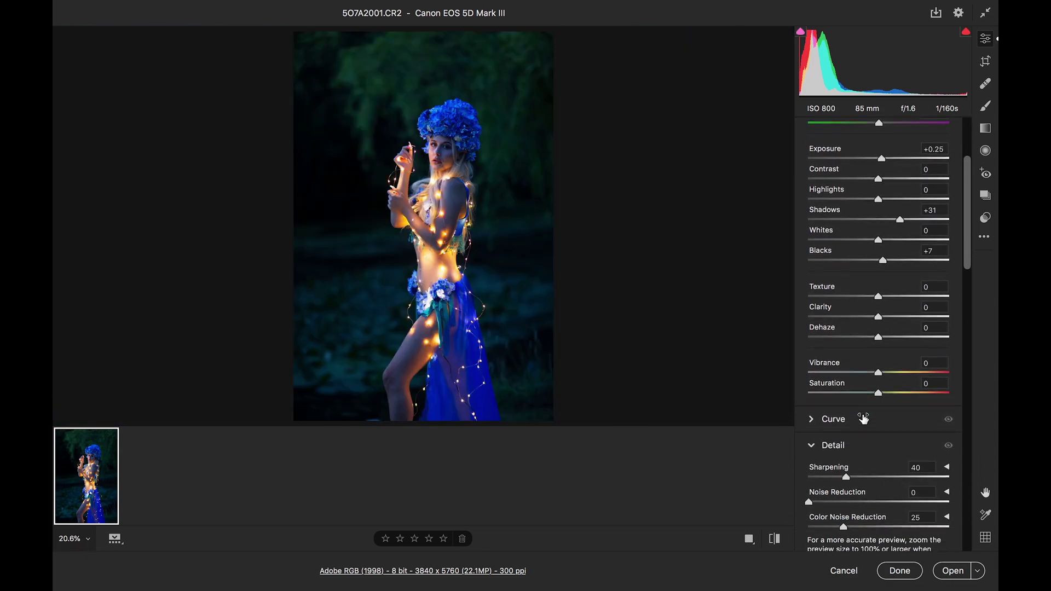
{"action": "scroll", "coordinate": [864, 418], "scroll_direction": "down", "scroll_amount": 8}
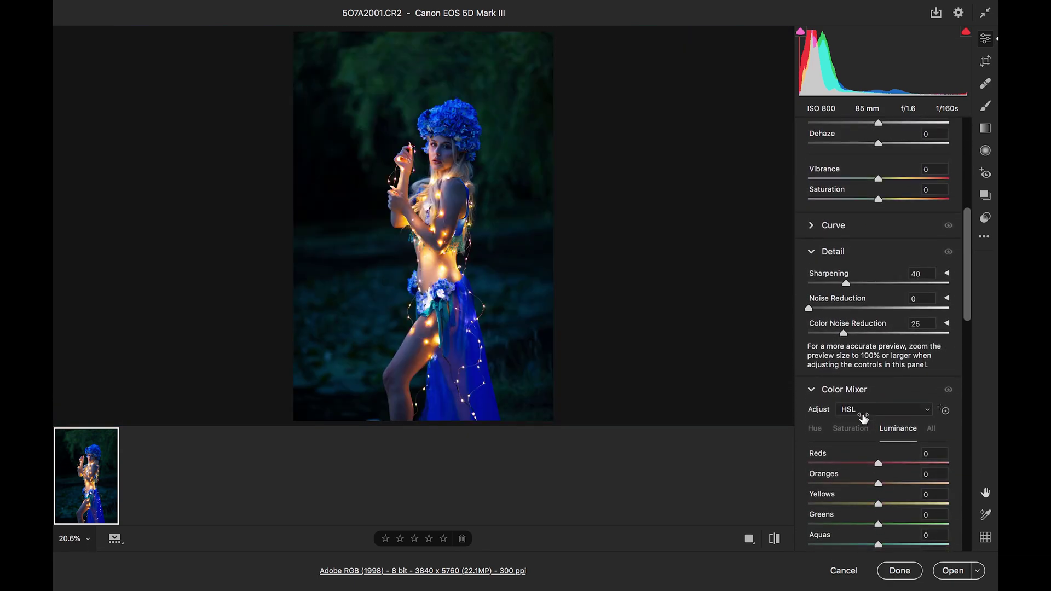
{"action": "scroll", "coordinate": [863, 419], "scroll_direction": "down", "scroll_amount": 3}
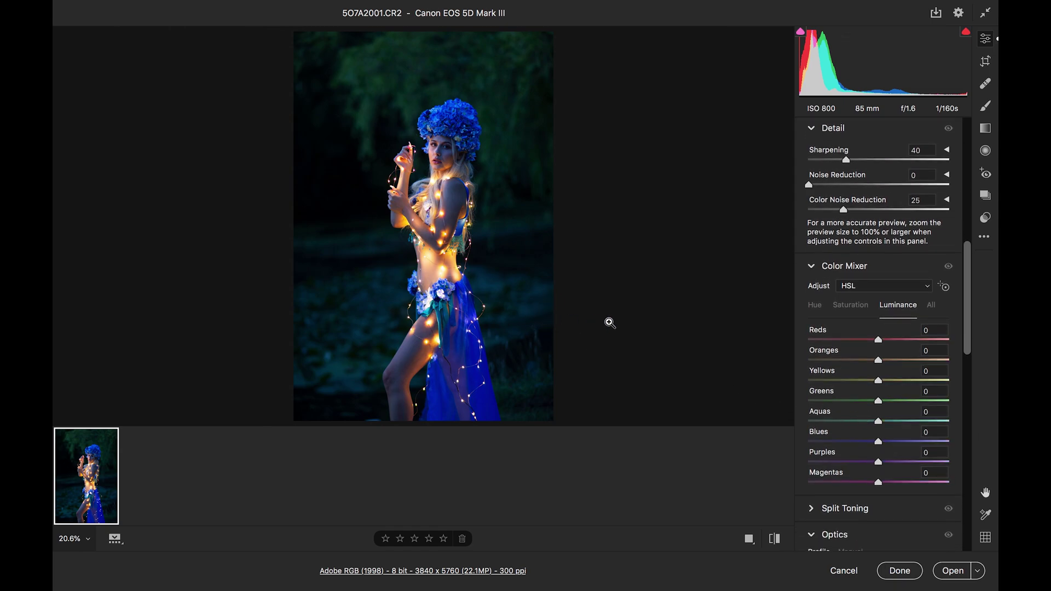
{"action": "left_click", "coordinate": [822, 310]}
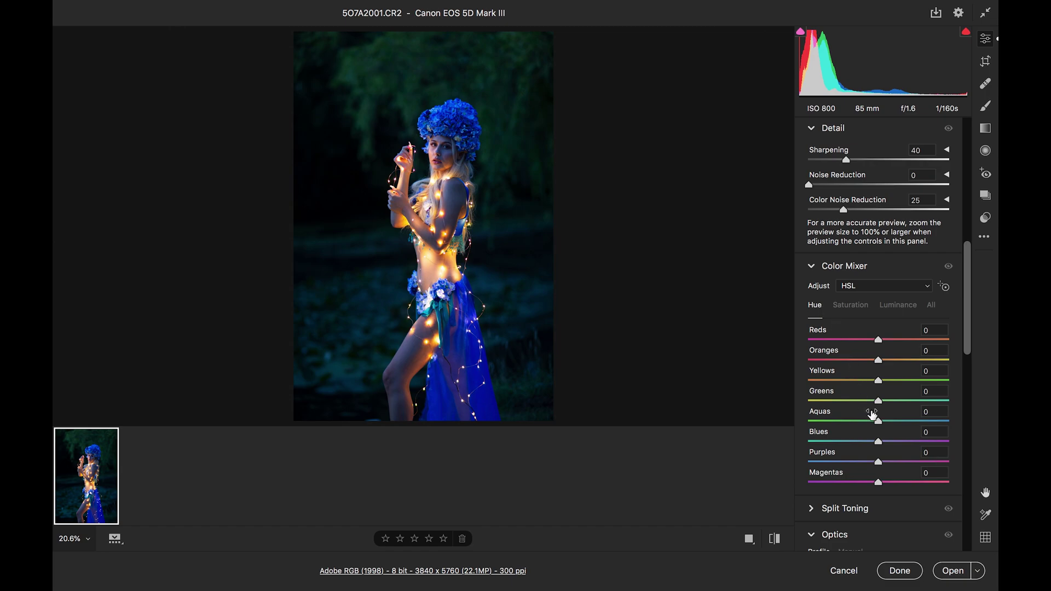
{"action": "mouse_move", "coordinate": [877, 426]}
{"action": "left_mouse_down"}
{"action": "mouse_move", "coordinate": [789, 423]}
{"action": "mouse_move", "coordinate": [937, 427]}
{"action": "mouse_move", "coordinate": [878, 427]}
{"action": "left_mouse_up"}
{"action": "left_click", "coordinate": [955, 572]}
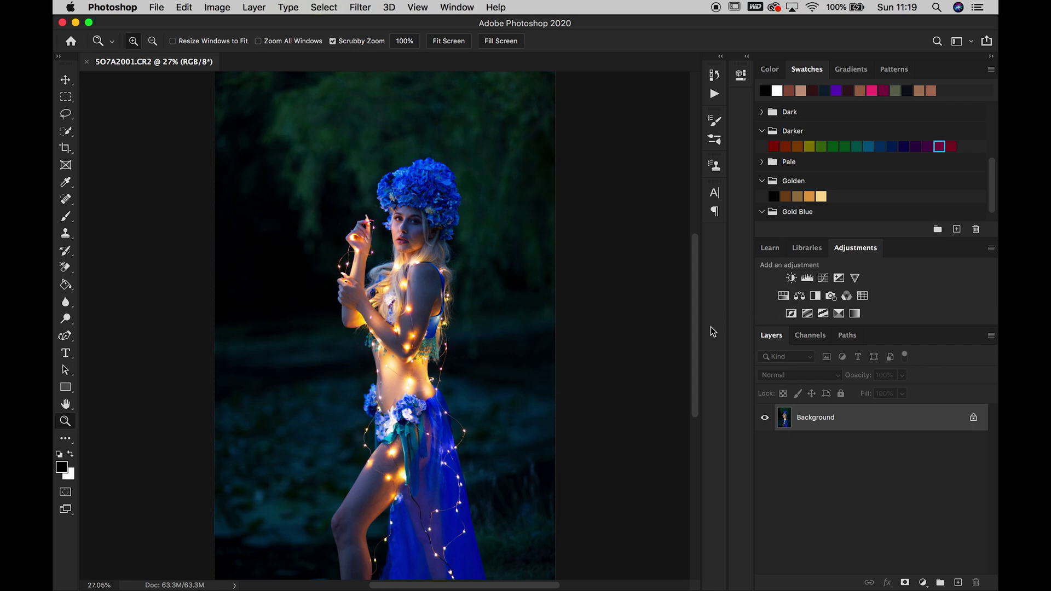
Step: Add a Curves adjustment layer with a curve point at input 80, output 90, and invert its mask to black
{"action": "left_click", "coordinate": [823, 278]}
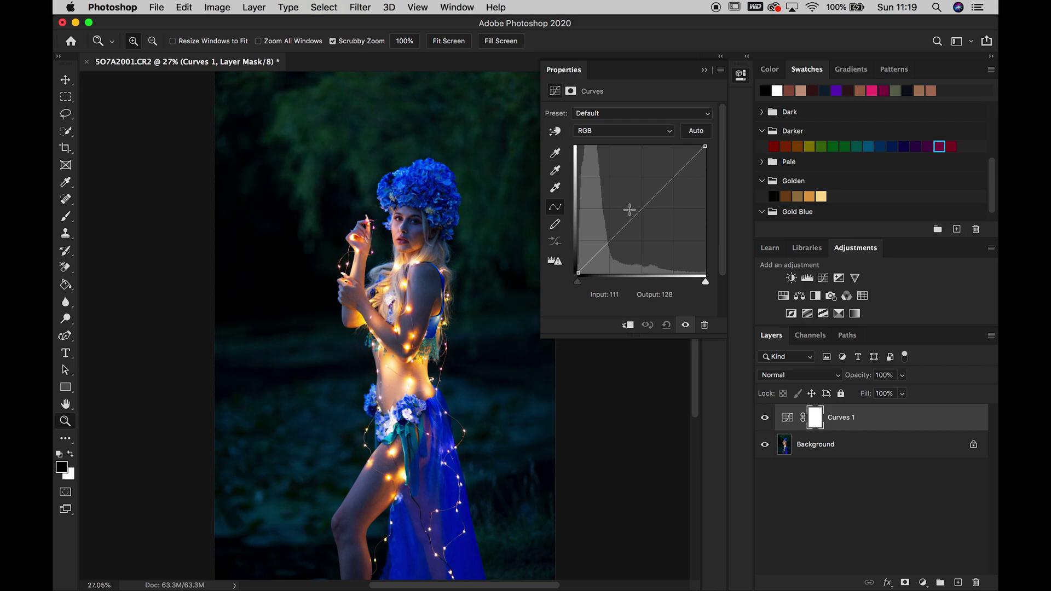
{"action": "left_click", "coordinate": [555, 132]}
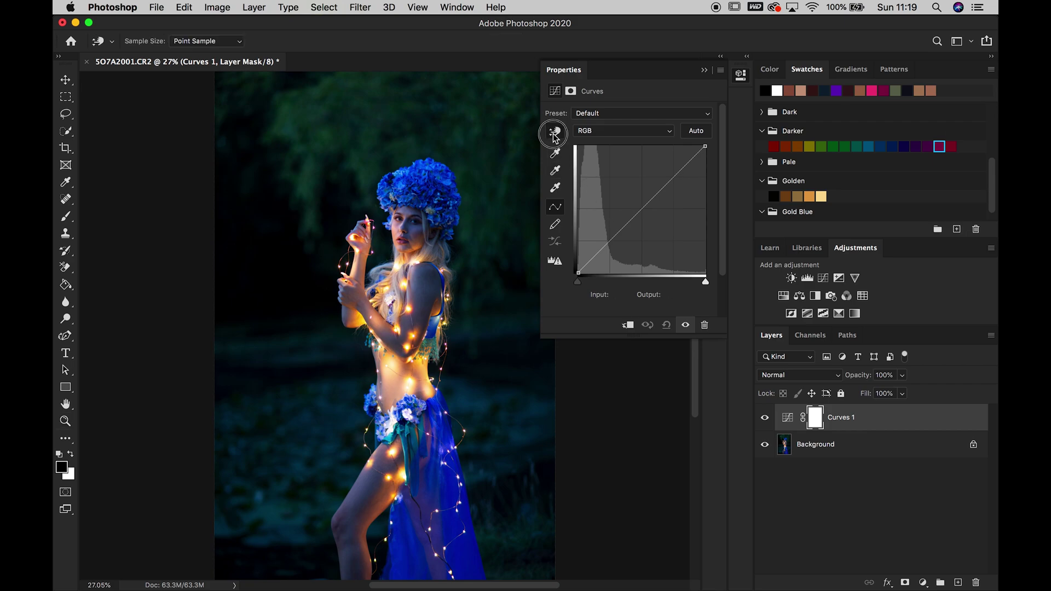
{"action": "left_click", "coordinate": [420, 222]}
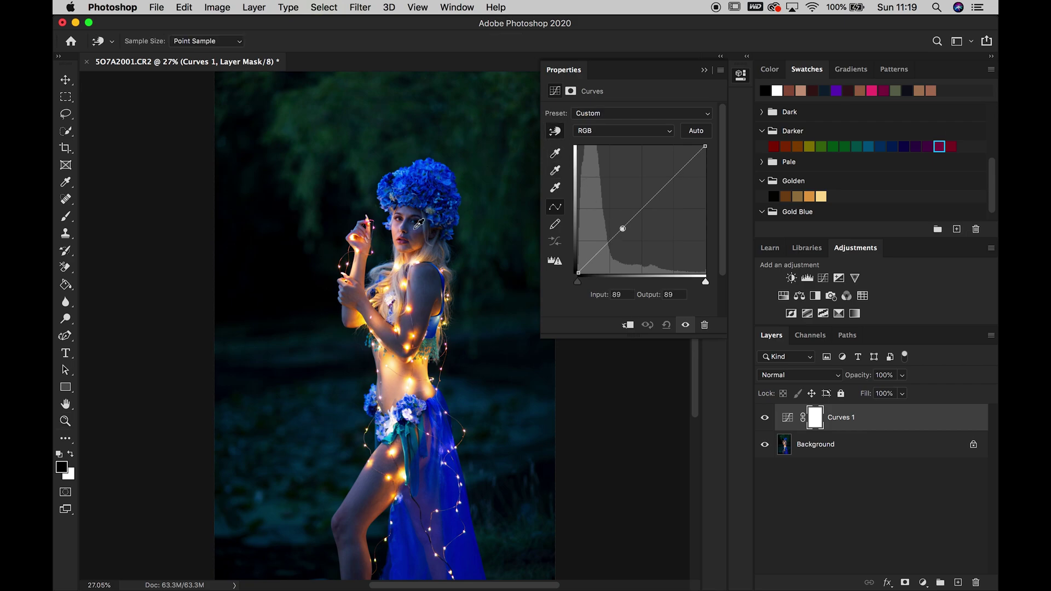
{"action": "left_click", "coordinate": [423, 230]}
{"action": "left_click", "coordinate": [667, 325]}
{"action": "left_click", "coordinate": [419, 228]}
{"action": "left_click_drag", "start_coordinate": [619, 231], "coordinate": [618, 228]}
{"action": "key", "text": "super+i"}
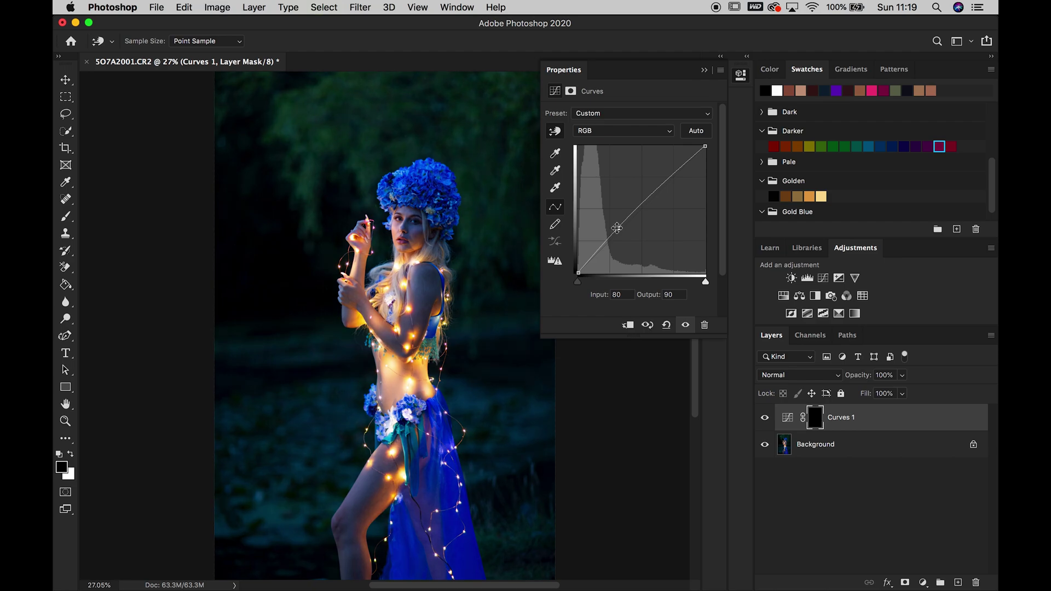
Step: Paint white on the Curves mask with a size 200 brush over the model's face, upper arm, elbow and leg
{"action": "left_click", "coordinate": [69, 221]}
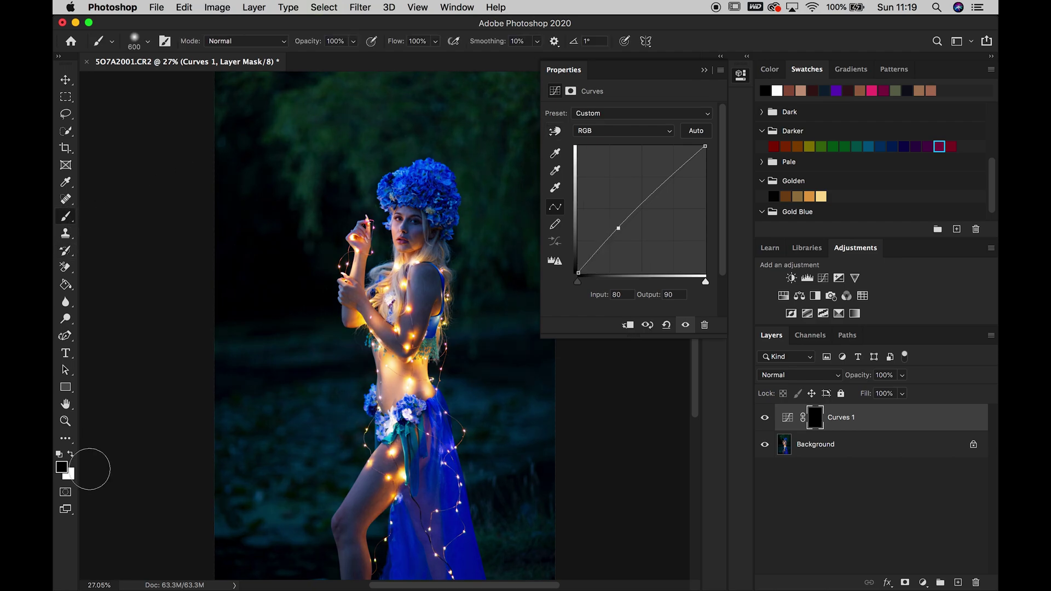
{"action": "left_click", "coordinate": [71, 455]}
{"action": "key", "text": "bracketleft"}
{"action": "key", "text": "bracketleft"}
{"action": "key", "text": "bracketleft"}
{"action": "key", "text": "bracketleft"}
{"action": "key", "text": "bracketleft"}
{"action": "key", "text": "bracketleft"}
{"action": "key", "text": "bracketleft"}
{"action": "key", "text": "bracketleft"}
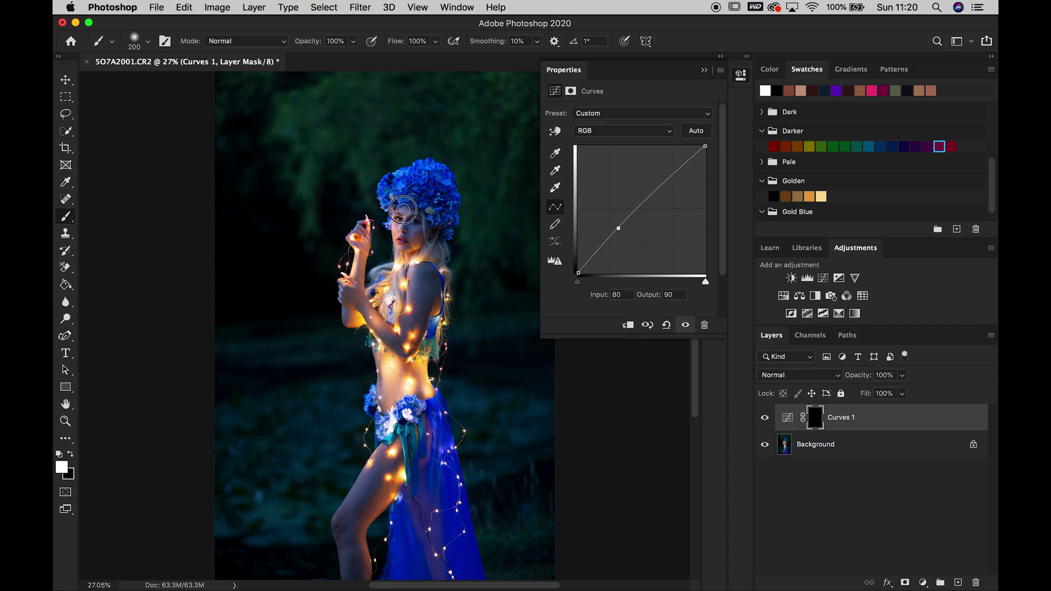
{"action": "left_click_drag", "start_coordinate": [420, 226], "coordinate": [404, 242]}
{"action": "mouse_move", "coordinate": [422, 276]}
{"action": "left_mouse_down"}
{"action": "mouse_move", "coordinate": [414, 309]}
{"action": "mouse_move", "coordinate": [433, 273]}
{"action": "mouse_move", "coordinate": [423, 308]}
{"action": "mouse_move", "coordinate": [400, 343]}
{"action": "mouse_move", "coordinate": [385, 332]}
{"action": "mouse_move", "coordinate": [404, 352]}
{"action": "mouse_move", "coordinate": [402, 329]}
{"action": "mouse_move", "coordinate": [429, 295]}
{"action": "left_mouse_up"}
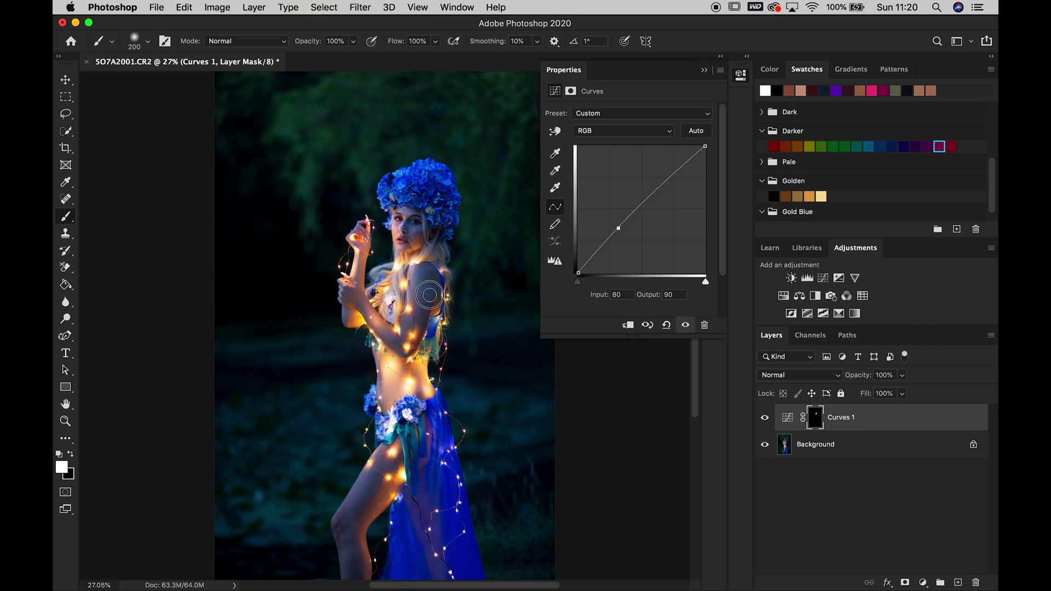
{"action": "left_click_drag", "start_coordinate": [340, 323], "coordinate": [340, 312]}
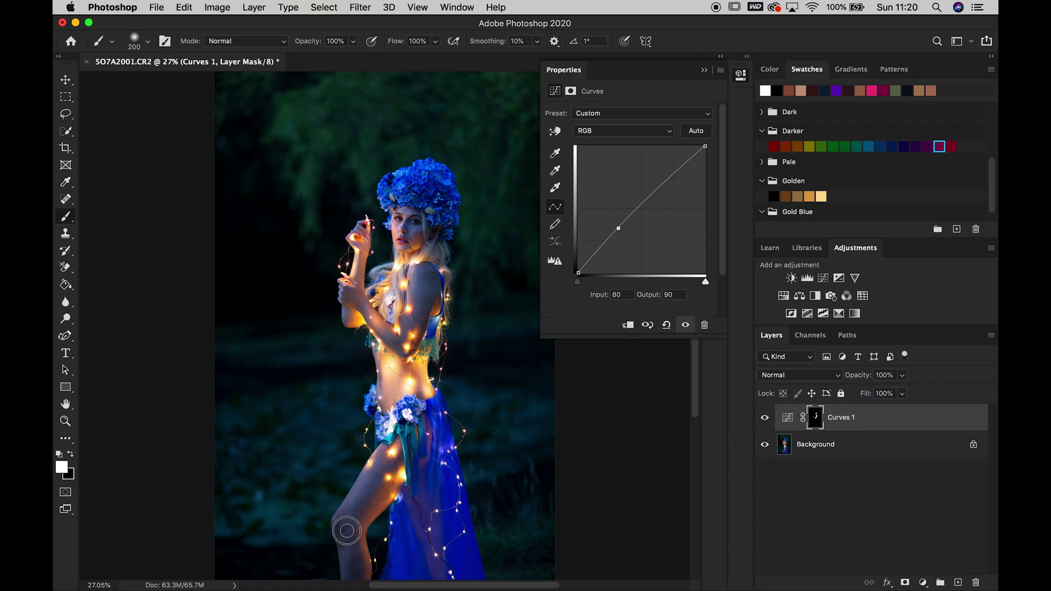
{"action": "mouse_move", "coordinate": [370, 481]}
{"action": "left_mouse_down"}
{"action": "mouse_move", "coordinate": [388, 467]}
{"action": "mouse_move", "coordinate": [382, 452]}
{"action": "left_mouse_up"}
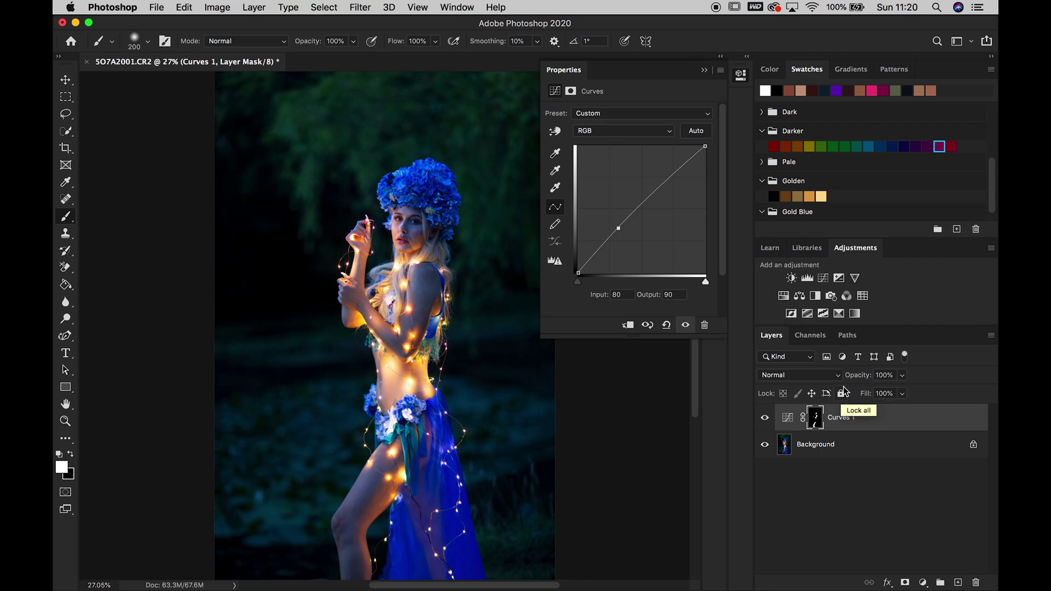
Step: Add a Color Balance adjustment layer above the Curves layer and clip it to that layer
{"action": "left_click", "coordinate": [705, 70]}
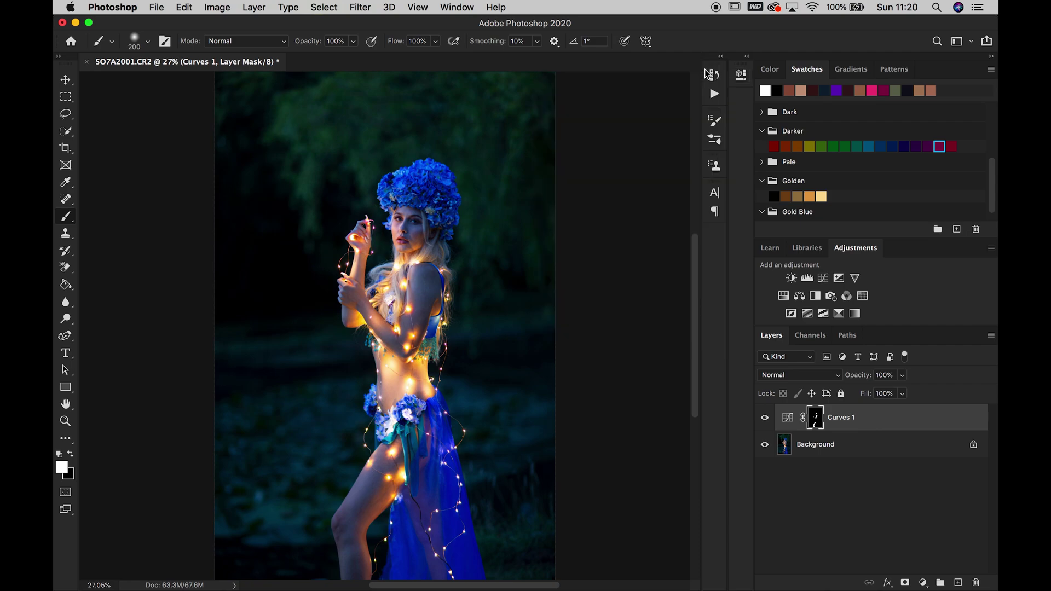
{"action": "left_click", "coordinate": [799, 297]}
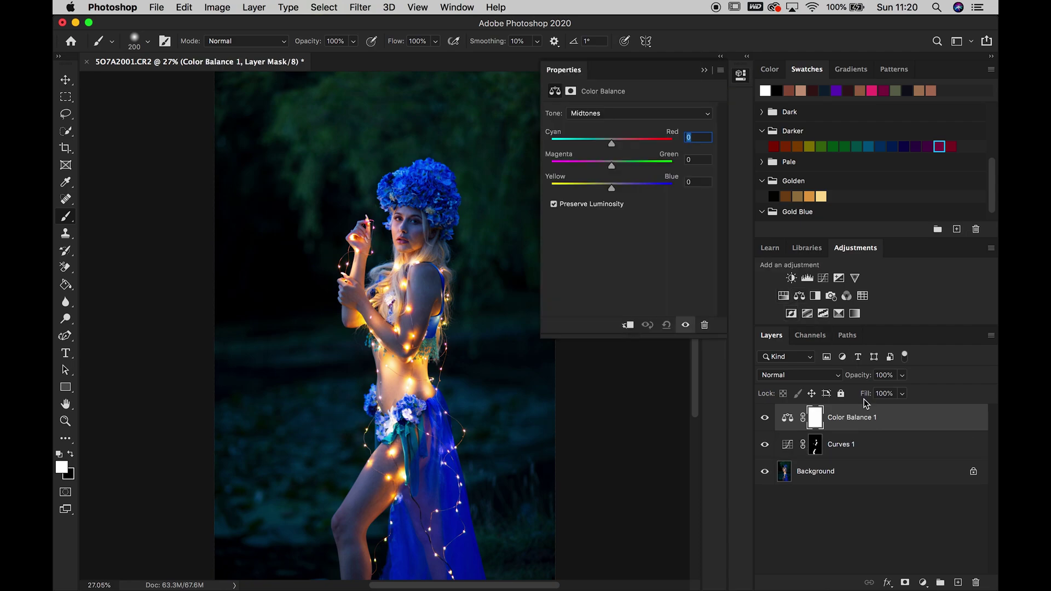
{"action": "left_click", "coordinate": [903, 429], "text": "alt"}
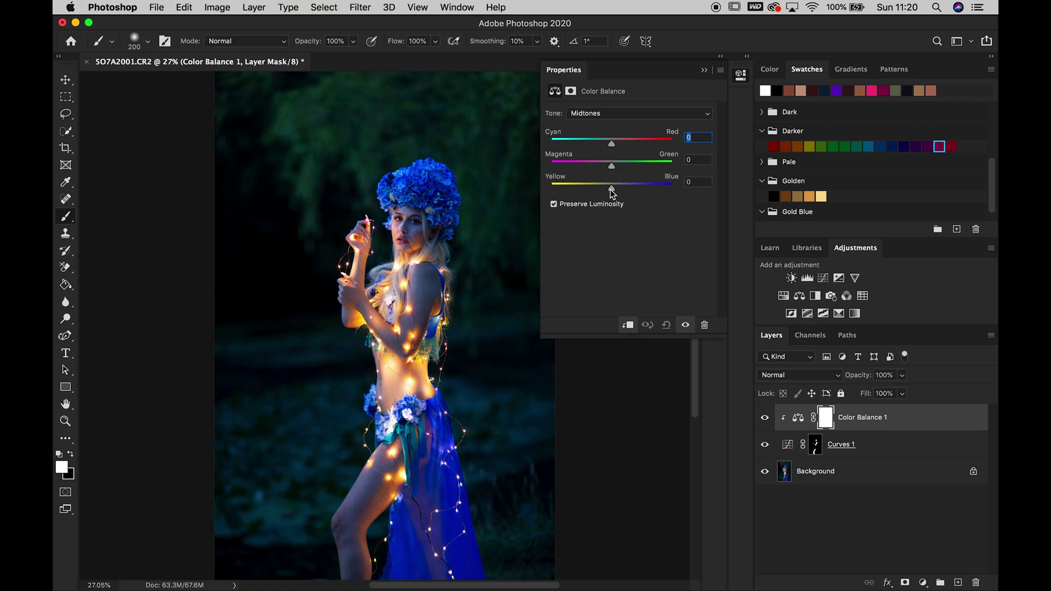
Step: Set the Color Balance midtones to Cyan–Red +10 and Yellow–Blue -26, and compare the image with and without the adjustment
{"action": "left_click_drag", "start_coordinate": [609, 190], "coordinate": [597, 191]}
{"action": "left_click_drag", "start_coordinate": [613, 143], "coordinate": [620, 147]}
{"action": "left_click", "coordinate": [765, 419]}
{"action": "left_click", "coordinate": [764, 419]}
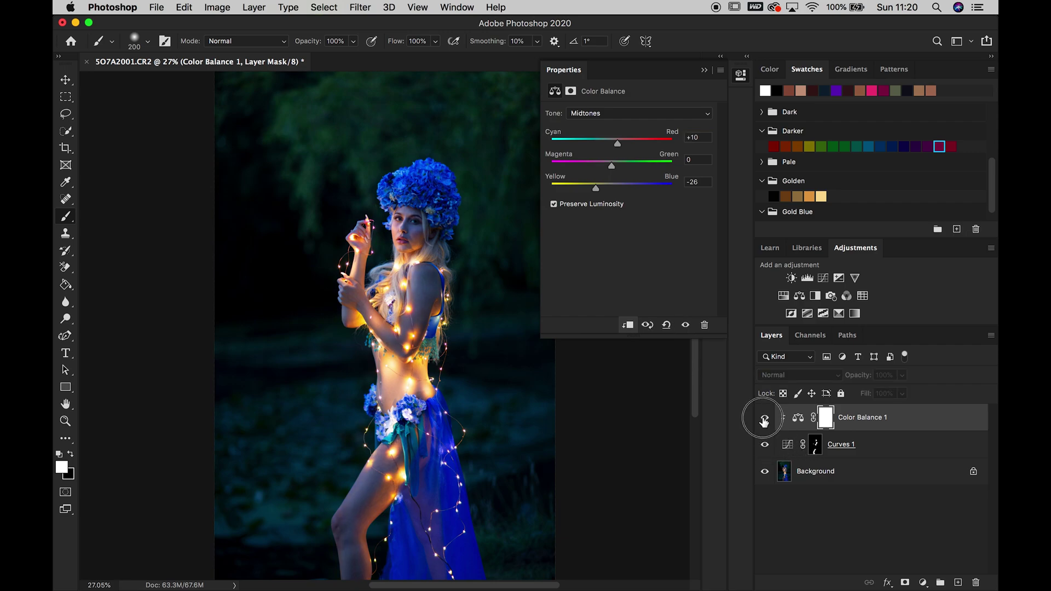
{"action": "left_click", "coordinate": [765, 419]}
{"action": "left_click", "coordinate": [765, 420]}
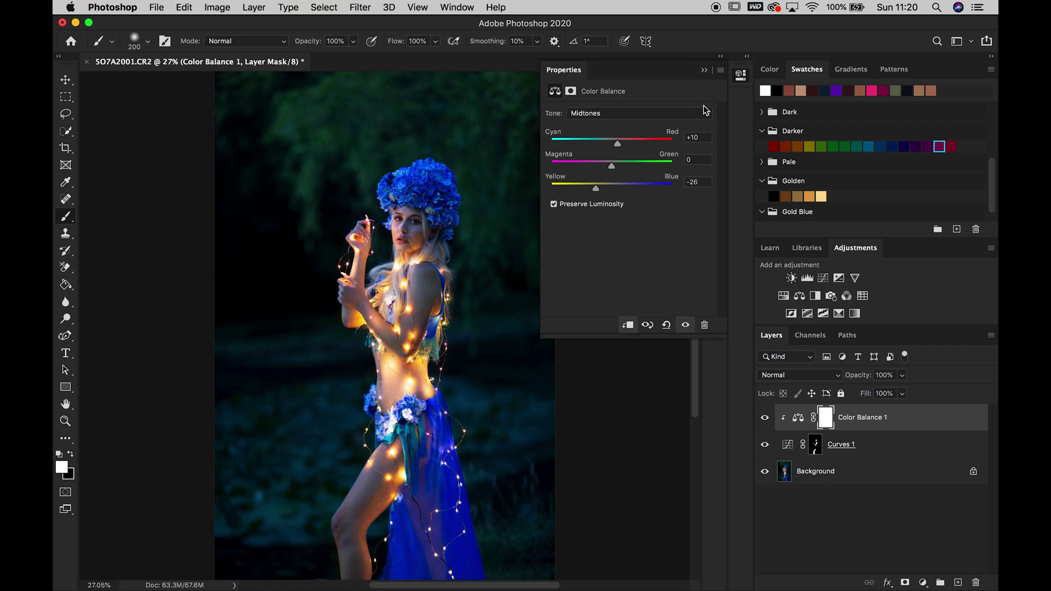
{"action": "left_click", "coordinate": [704, 70]}
Step: Inspect the model's face up close and add a new blank layer above the Color Balance layer for brush painting
{"action": "left_click", "coordinate": [65, 421]}
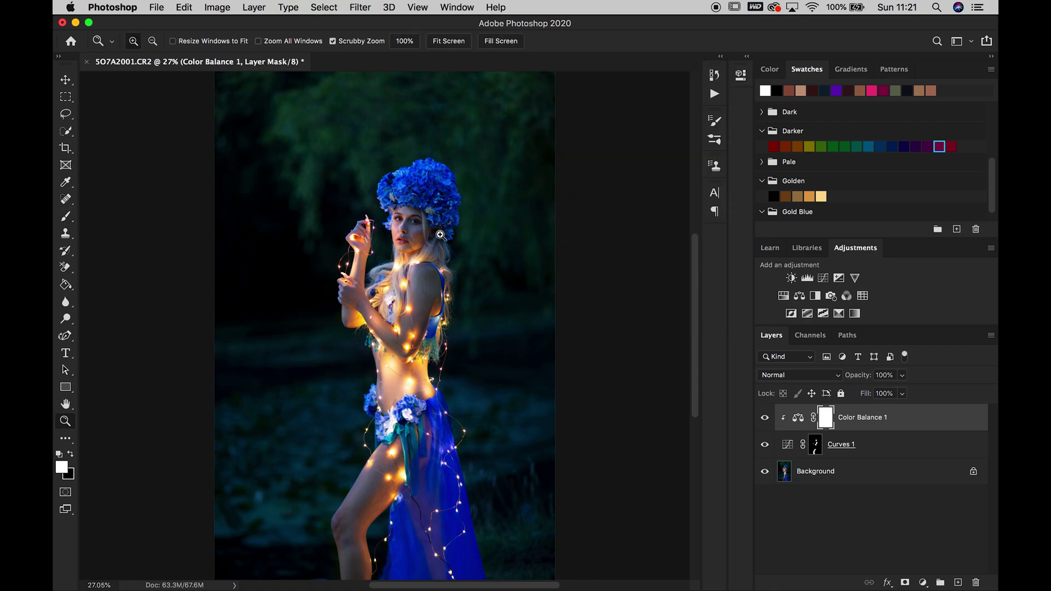
{"action": "left_click", "coordinate": [409, 215]}
{"action": "left_click", "coordinate": [409, 215]}
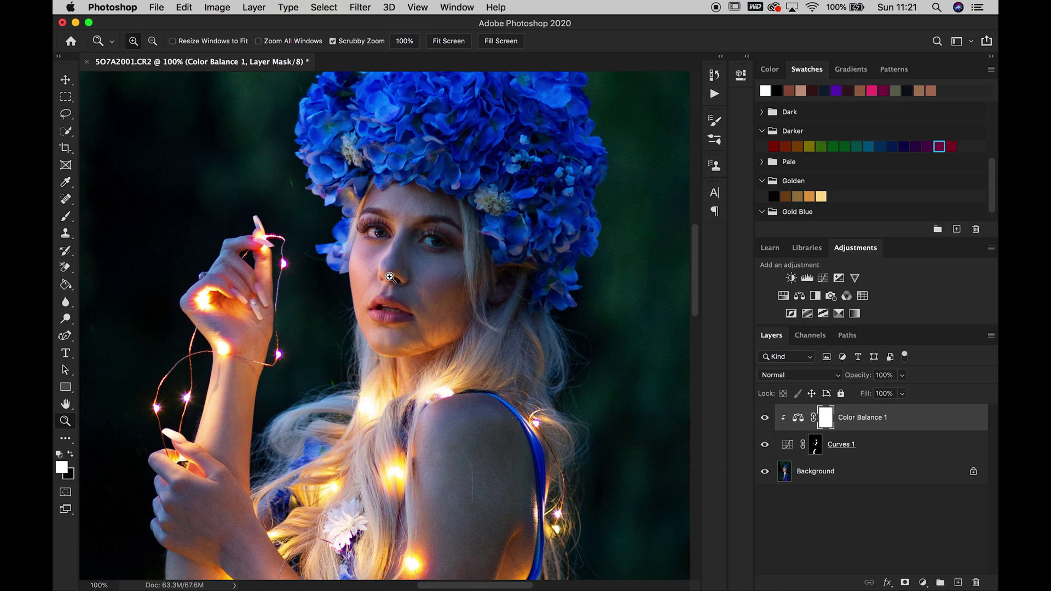
{"action": "key", "text": "super+0"}
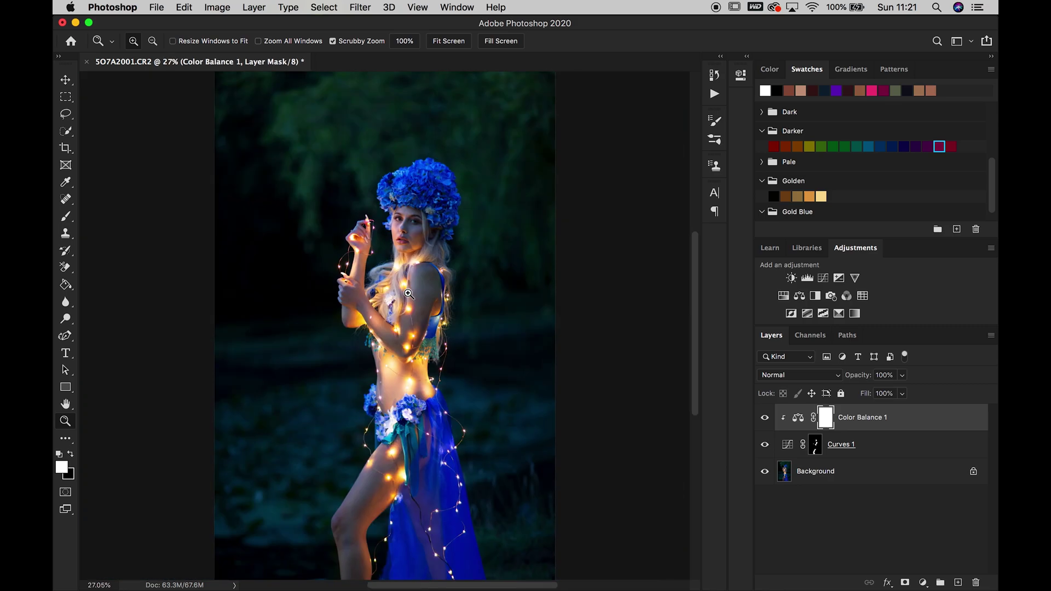
{"action": "left_click", "coordinate": [958, 585]}
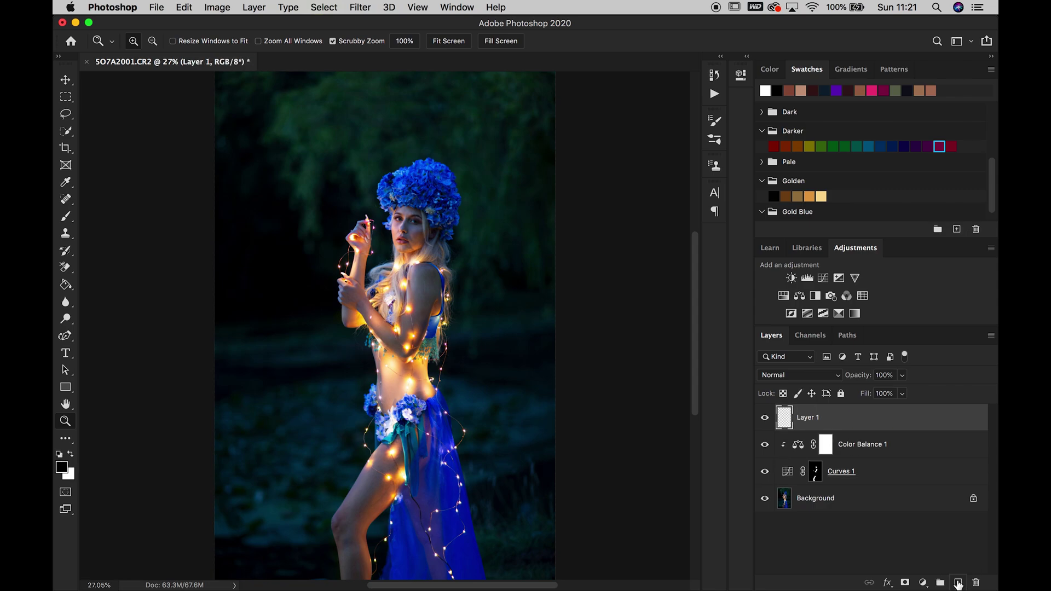
{"action": "left_click", "coordinate": [417, 257]}
{"action": "left_click", "coordinate": [418, 256]}
{"action": "left_click", "coordinate": [66, 216]}
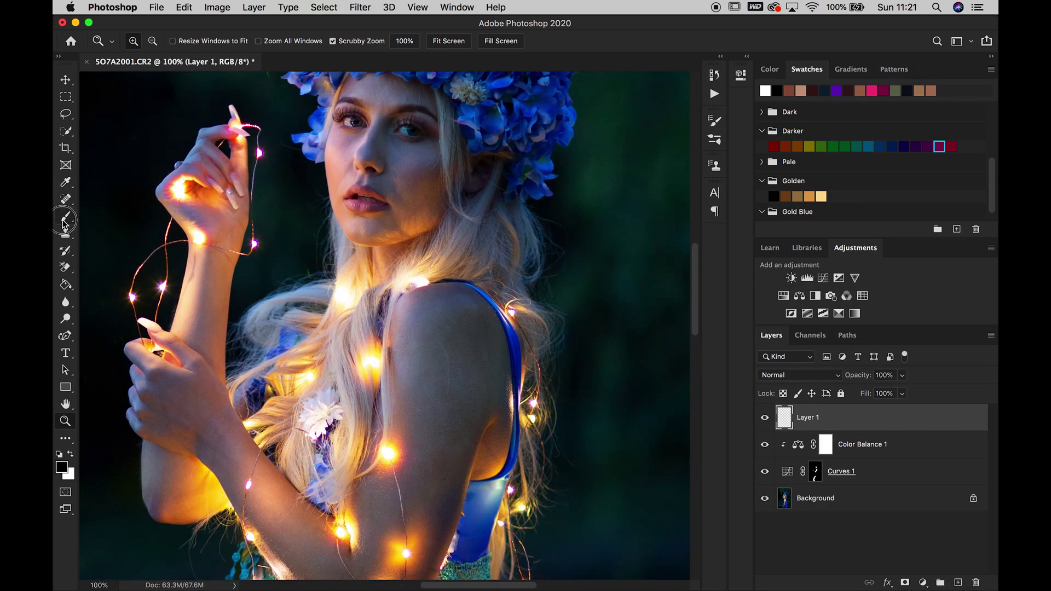
Step: Sample the warm orange skin tone from the raised forearm and set the brush to size 90 at 51% opacity
{"action": "left_click", "coordinate": [222, 267], "text": "alt"}
{"action": "key", "text": "bracketleft"}
{"action": "key", "text": "bracketleft"}
{"action": "key", "text": "bracketleft"}
{"action": "key", "text": "bracketleft"}
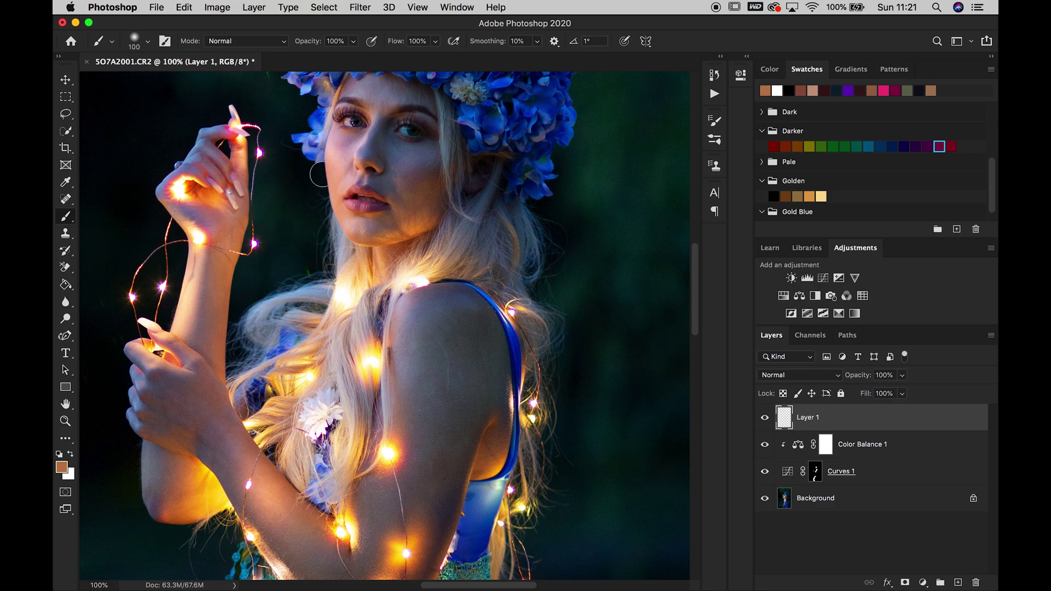
{"action": "left_click", "coordinate": [356, 42]}
{"action": "left_click", "coordinate": [300, 56]}
{"action": "left_click_drag", "start_coordinate": [300, 56], "coordinate": [327, 54]}
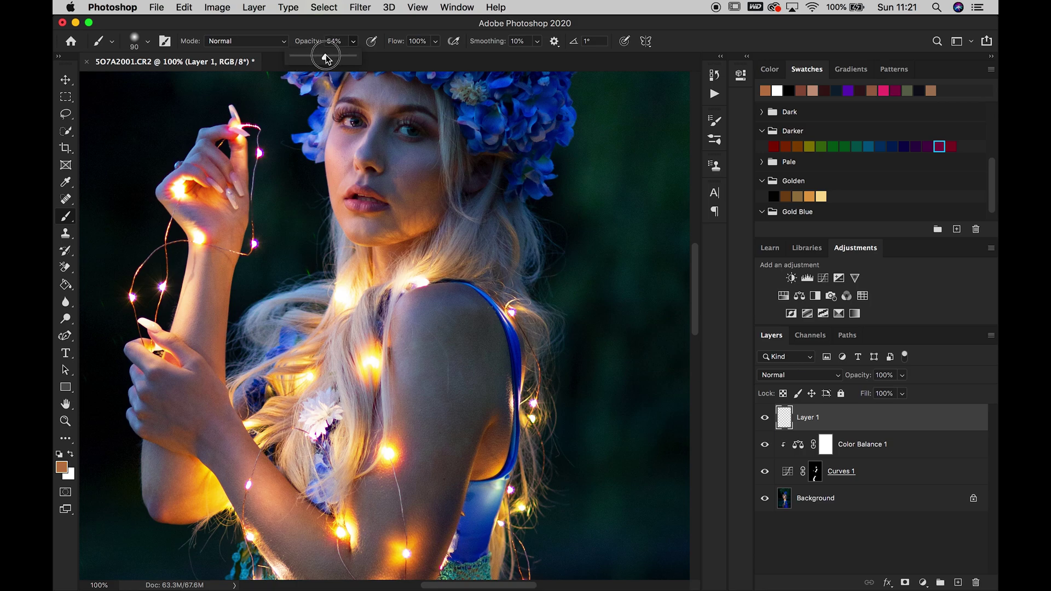
{"action": "left_click", "coordinate": [393, 155]}
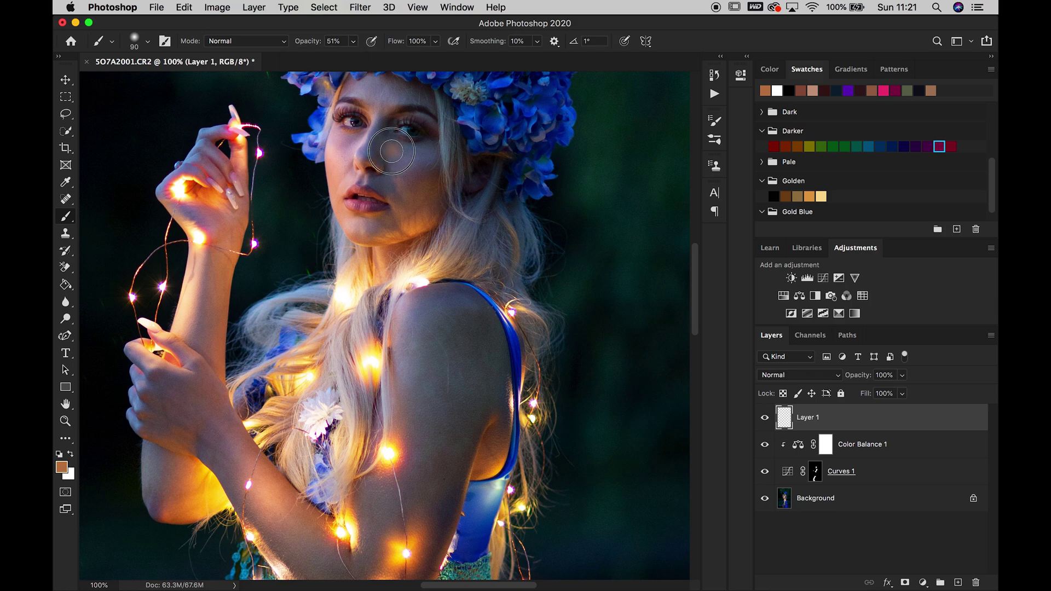
Step: Paint the sampled orange tone over the model's shadowed cheek and set the paint layer's blend mode to Color
{"action": "mouse_move", "coordinate": [397, 159]}
{"action": "left_mouse_down"}
{"action": "mouse_move", "coordinate": [383, 181]}
{"action": "mouse_move", "coordinate": [401, 197]}
{"action": "mouse_move", "coordinate": [416, 165]}
{"action": "mouse_move", "coordinate": [416, 176]}
{"action": "mouse_move", "coordinate": [408, 181]}
{"action": "mouse_move", "coordinate": [409, 157]}
{"action": "mouse_move", "coordinate": [438, 150]}
{"action": "mouse_move", "coordinate": [433, 165]}
{"action": "left_mouse_up"}
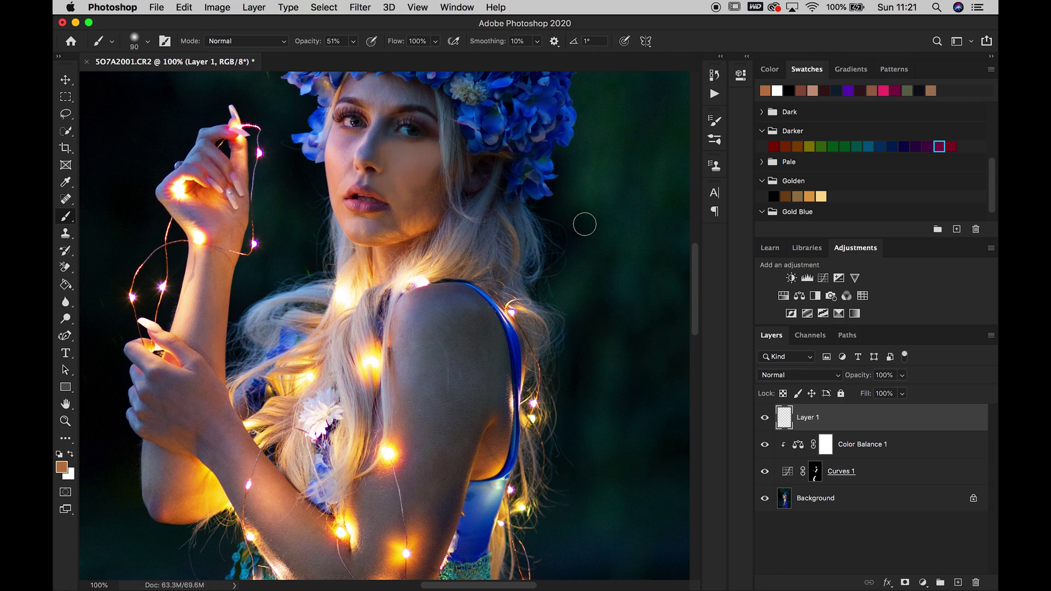
{"action": "left_click", "coordinate": [787, 376]}
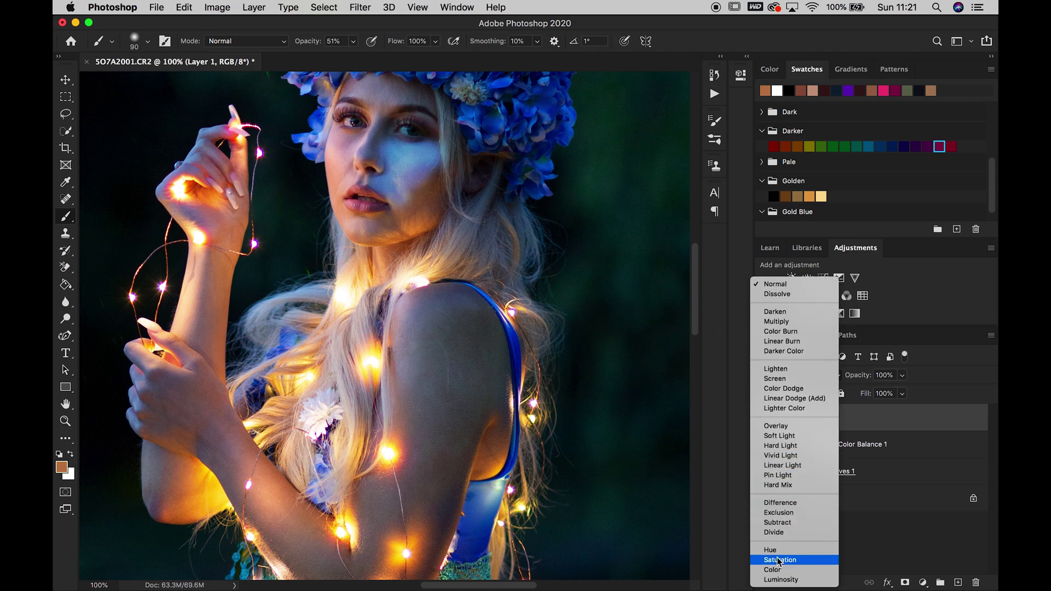
{"action": "left_click", "coordinate": [776, 572]}
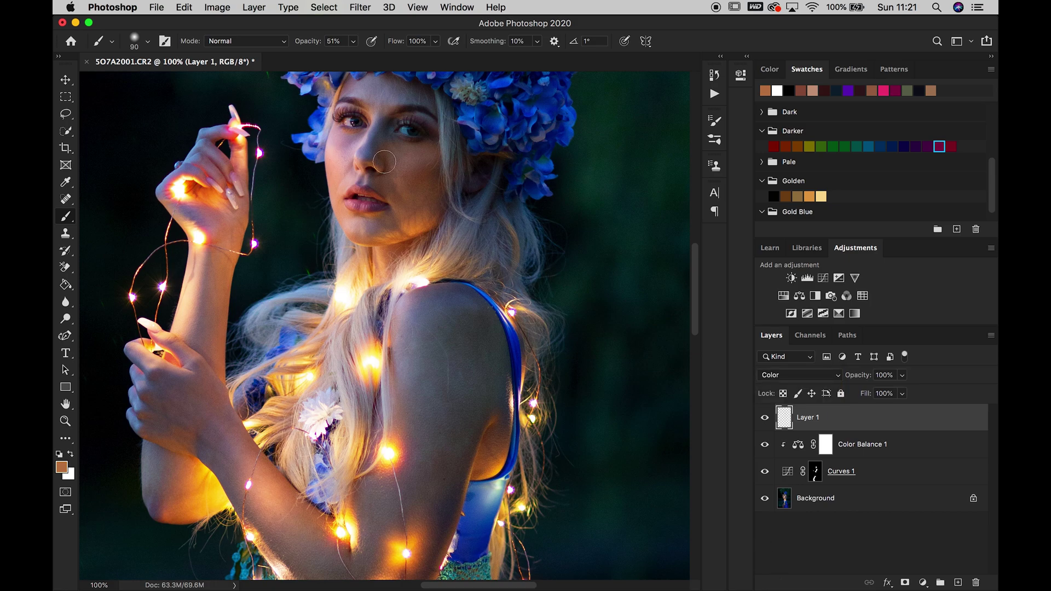
Step: Paint the orange tone over the nose, cheek and forehead, and set the paint layer's opacity to 58%
{"action": "mouse_move", "coordinate": [369, 147]}
{"action": "left_mouse_down"}
{"action": "mouse_move", "coordinate": [366, 158]}
{"action": "mouse_move", "coordinate": [382, 123]}
{"action": "mouse_move", "coordinate": [402, 162]}
{"action": "mouse_move", "coordinate": [383, 146]}
{"action": "left_mouse_up"}
{"action": "scroll", "coordinate": [384, 145], "scroll_direction": "up", "scroll_amount": 1}
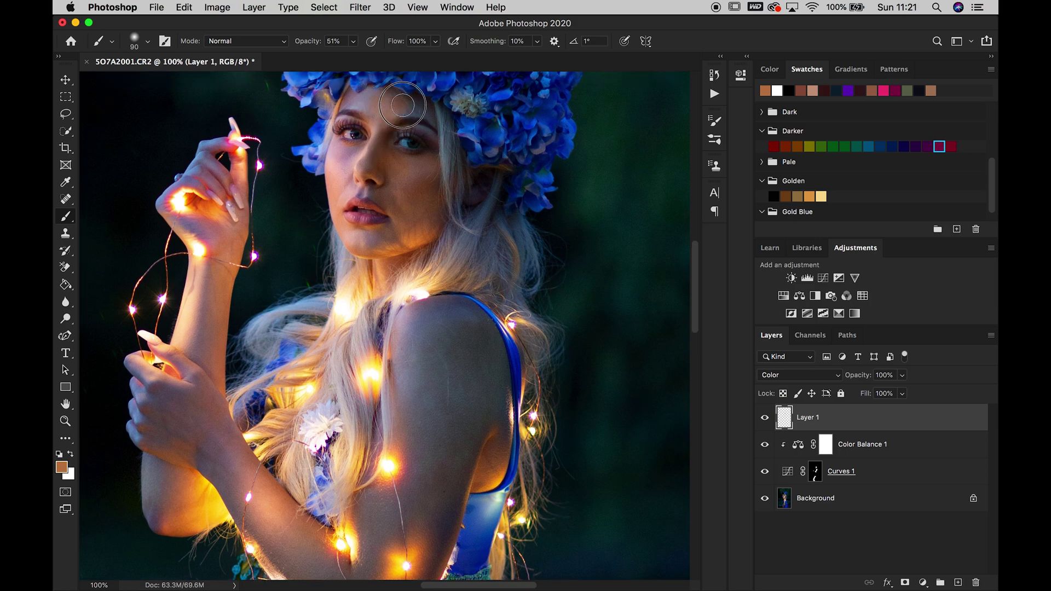
{"action": "mouse_move", "coordinate": [422, 112]}
{"action": "left_mouse_down"}
{"action": "mouse_move", "coordinate": [353, 99]}
{"action": "mouse_move", "coordinate": [406, 114]}
{"action": "mouse_move", "coordinate": [419, 128]}
{"action": "left_mouse_up"}
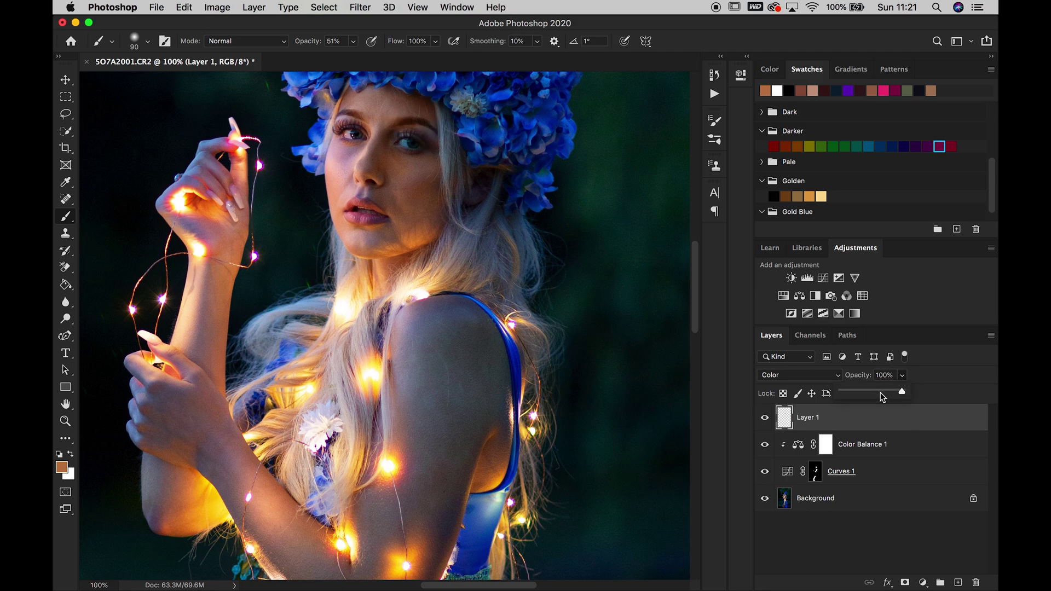
{"action": "left_click_drag", "start_coordinate": [881, 393], "coordinate": [876, 389]}
Step: Enlarge the brush up to size 300 and paint the orange tone over the model's shoulder and upper arm
{"action": "scroll", "coordinate": [418, 364], "scroll_direction": "down", "scroll_amount": 3}
{"action": "key", "text": "bracketright"}
{"action": "key", "text": "bracketright"}
{"action": "key", "text": "bracketright"}
{"action": "key", "text": "bracketright"}
{"action": "key", "text": "bracketright"}
{"action": "key", "text": "bracketright"}
{"action": "key", "text": "bracketright"}
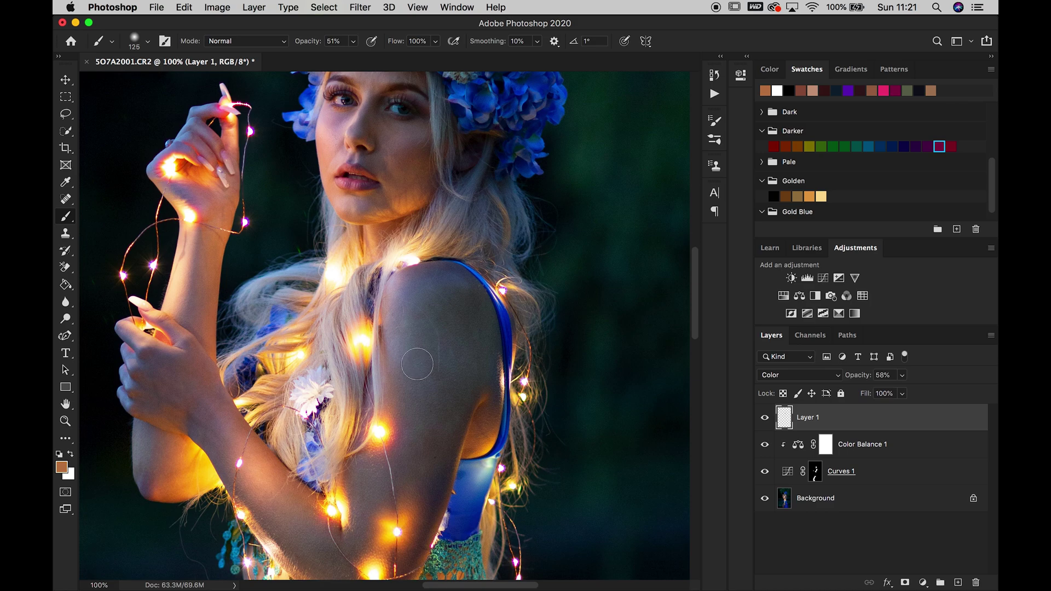
{"action": "mouse_move", "coordinate": [438, 323]}
{"action": "left_mouse_down"}
{"action": "mouse_move", "coordinate": [449, 343]}
{"action": "mouse_move", "coordinate": [436, 415]}
{"action": "mouse_move", "coordinate": [369, 514]}
{"action": "mouse_move", "coordinate": [408, 466]}
{"action": "mouse_move", "coordinate": [402, 516]}
{"action": "mouse_move", "coordinate": [431, 377]}
{"action": "mouse_move", "coordinate": [427, 316]}
{"action": "mouse_move", "coordinate": [414, 325]}
{"action": "mouse_move", "coordinate": [430, 308]}
{"action": "mouse_move", "coordinate": [459, 319]}
{"action": "mouse_move", "coordinate": [465, 398]}
{"action": "mouse_move", "coordinate": [417, 339]}
{"action": "mouse_move", "coordinate": [418, 305]}
{"action": "mouse_move", "coordinate": [440, 304]}
{"action": "mouse_move", "coordinate": [462, 352]}
{"action": "left_mouse_up"}
{"action": "scroll", "coordinate": [461, 354], "scroll_direction": "down", "scroll_amount": 5}
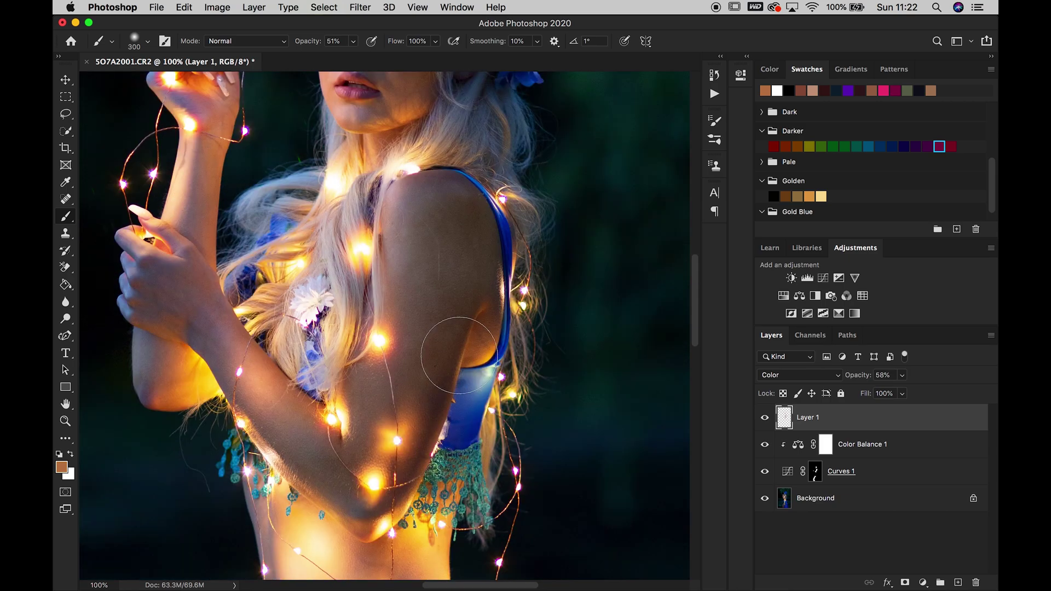
Step: Paint the orange tone over the model's thigh, knee and lower leg with the size 300 brush
{"action": "scroll", "coordinate": [459, 356], "scroll_direction": "down", "scroll_amount": 15}
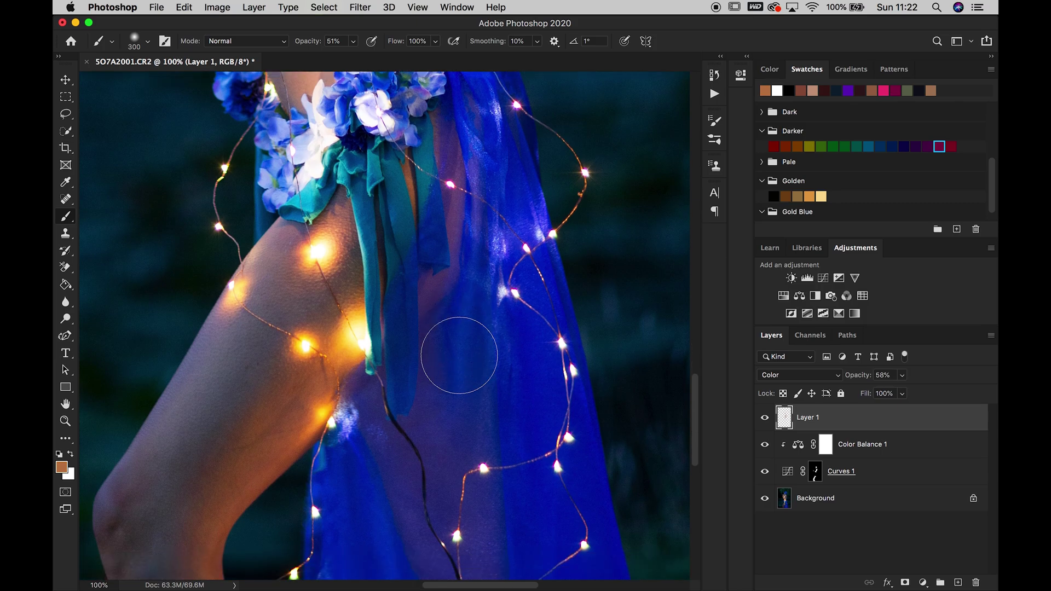
{"action": "scroll", "coordinate": [449, 353], "scroll_direction": "down", "scroll_amount": 1}
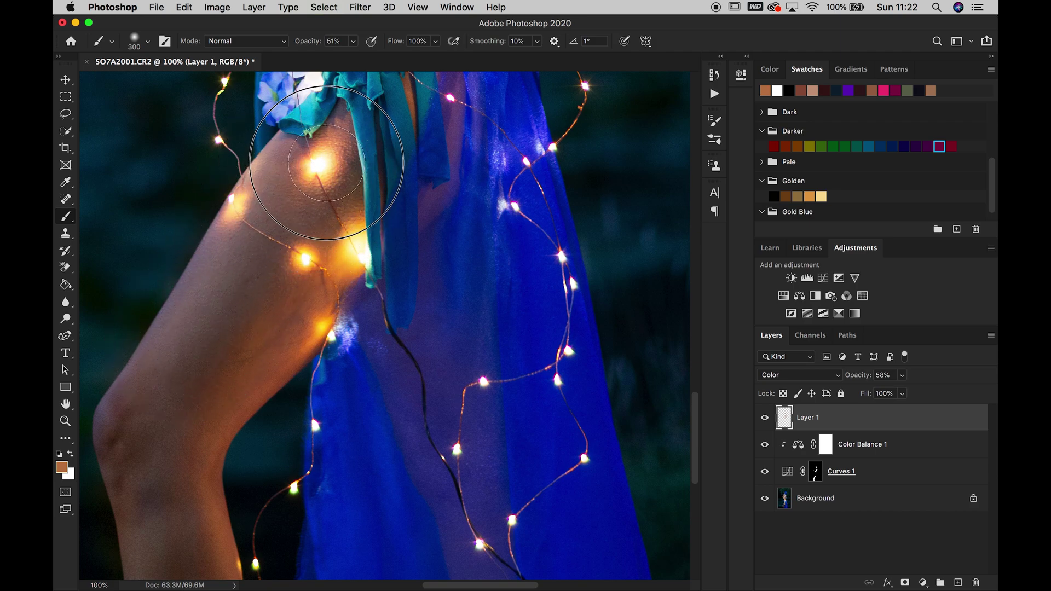
{"action": "scroll", "coordinate": [262, 305], "scroll_direction": "down", "scroll_amount": 5}
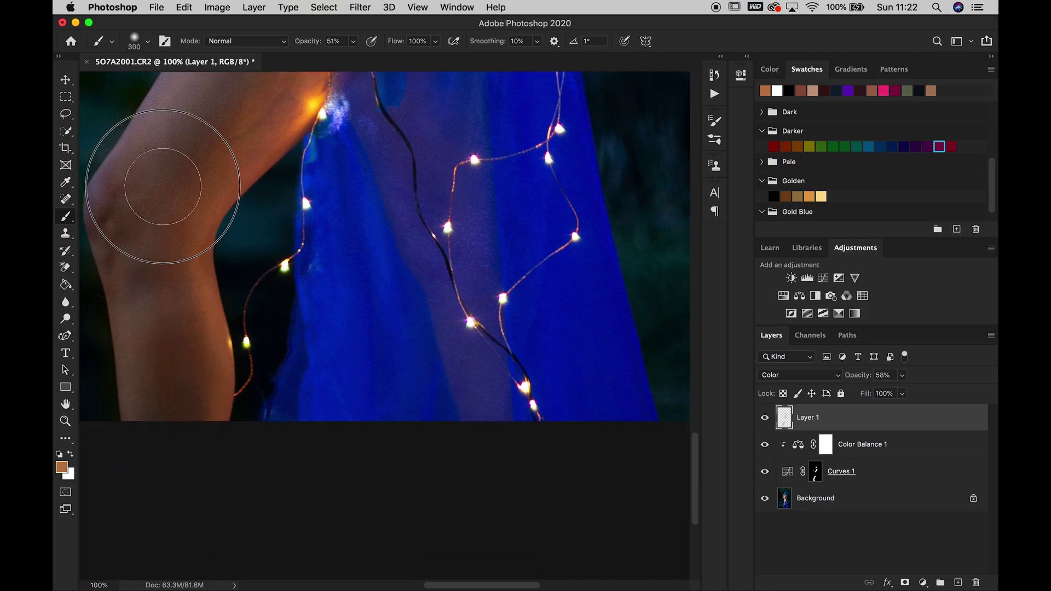
{"action": "scroll", "coordinate": [205, 128], "scroll_direction": "up", "scroll_amount": 5}
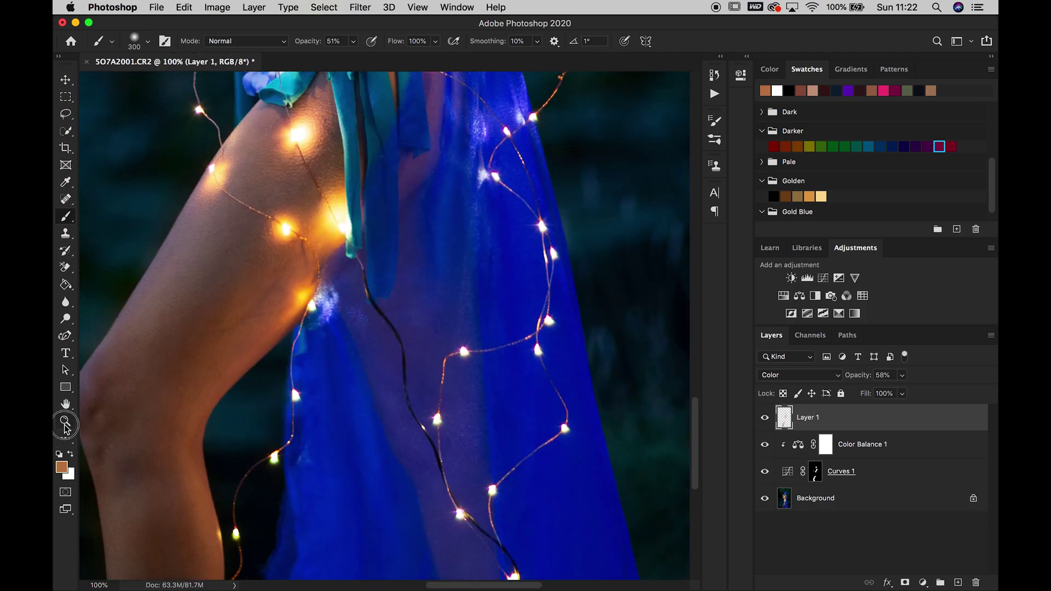
Step: Compare the whole image with and without the orange paint layer, and hide that layer
{"action": "key", "text": "z"}
{"action": "right_click", "coordinate": [188, 402]}
{"action": "left_click", "coordinate": [217, 407]}
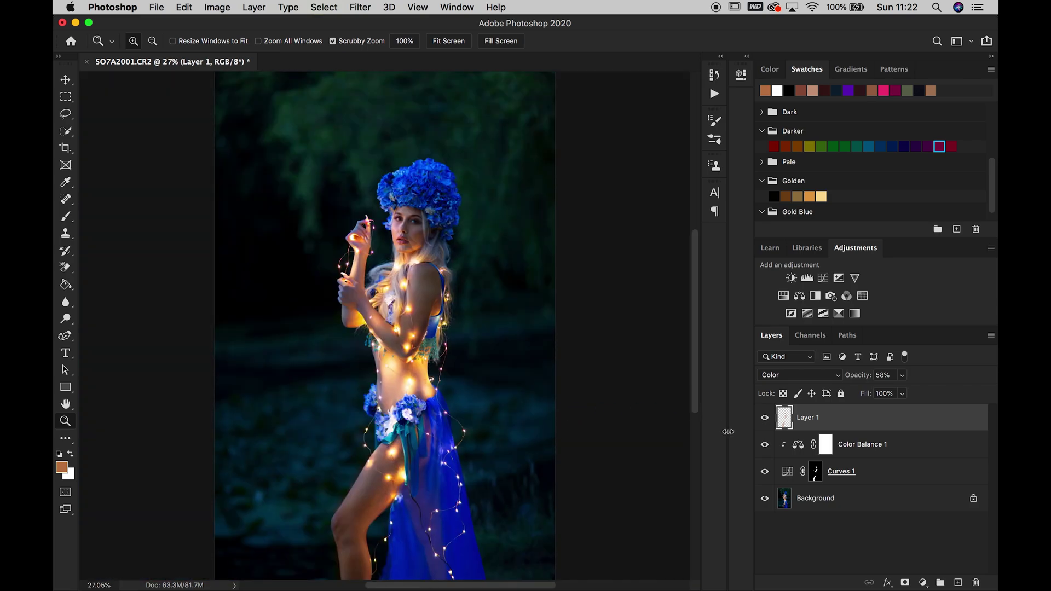
{"action": "left_click", "coordinate": [766, 419]}
{"action": "left_click", "coordinate": [766, 426]}
{"action": "left_click", "coordinate": [765, 420]}
Step: Add a second blank layer on top and sample blue from the flower headdress for a size 100 brush
{"action": "left_click", "coordinate": [957, 583]}
{"action": "left_click_drag", "start_coordinate": [444, 408], "coordinate": [437, 409]}
{"action": "scroll", "coordinate": [436, 408], "scroll_direction": "up", "scroll_amount": 3}
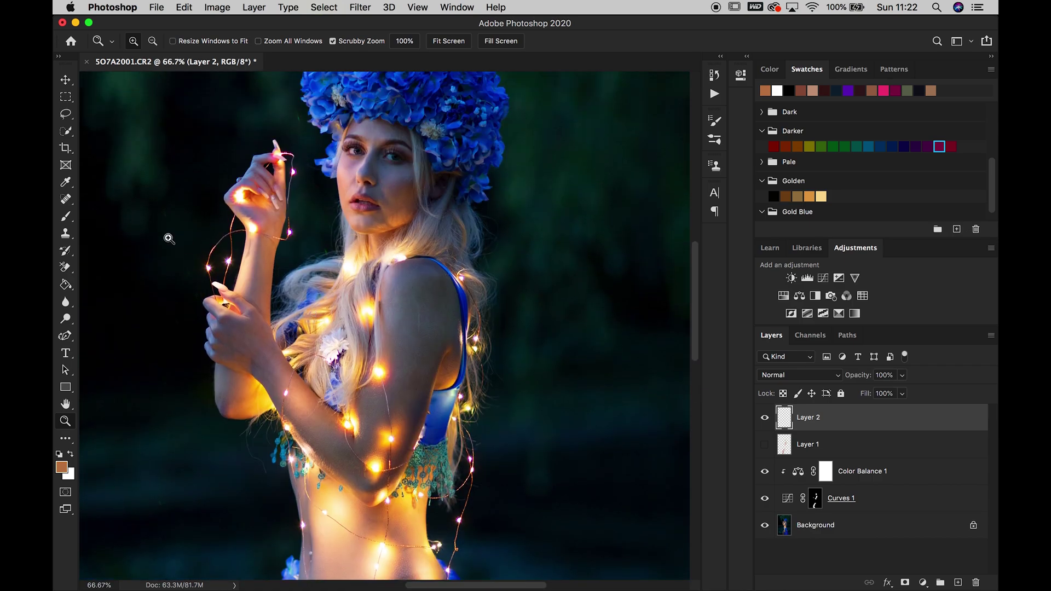
{"action": "left_click", "coordinate": [65, 216]}
{"action": "key", "text": "bracketleft"}
{"action": "key", "text": "bracketleft"}
{"action": "key", "text": "bracketleft"}
{"action": "key", "text": "bracketleft"}
{"action": "key", "text": "bracketleft"}
{"action": "key", "text": "bracketleft"}
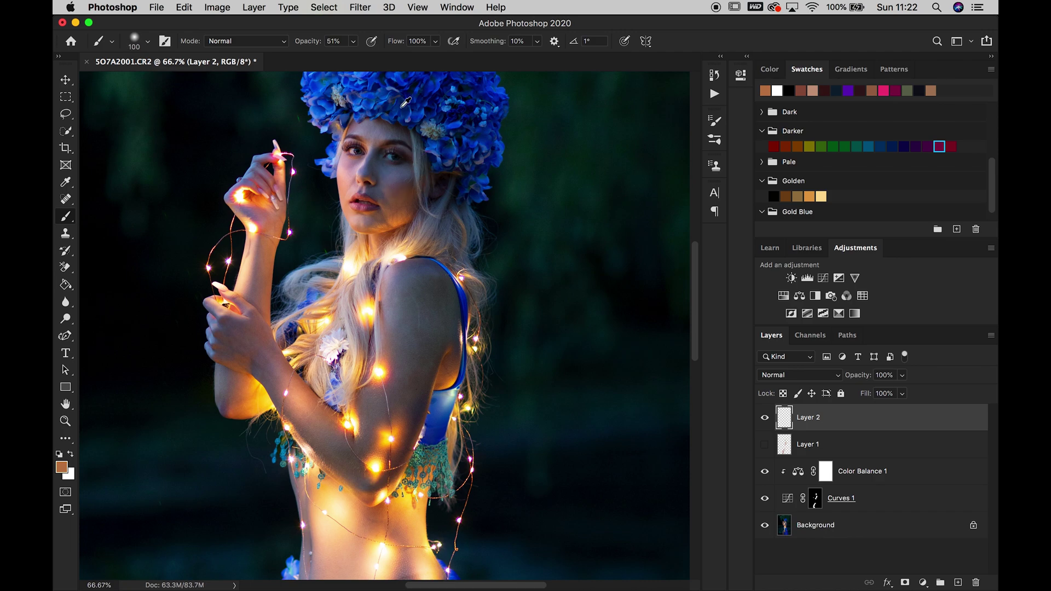
{"action": "left_click", "coordinate": [406, 103], "text": "alt"}
Step: Paint blue over the shadowed side of the face, and set the layer to Color blend mode at 23% opacity
{"action": "mouse_move", "coordinate": [392, 174]}
{"action": "left_mouse_down"}
{"action": "mouse_move", "coordinate": [404, 174]}
{"action": "mouse_move", "coordinate": [375, 186]}
{"action": "mouse_move", "coordinate": [378, 174]}
{"action": "mouse_move", "coordinate": [363, 176]}
{"action": "mouse_move", "coordinate": [377, 160]}
{"action": "left_mouse_up"}
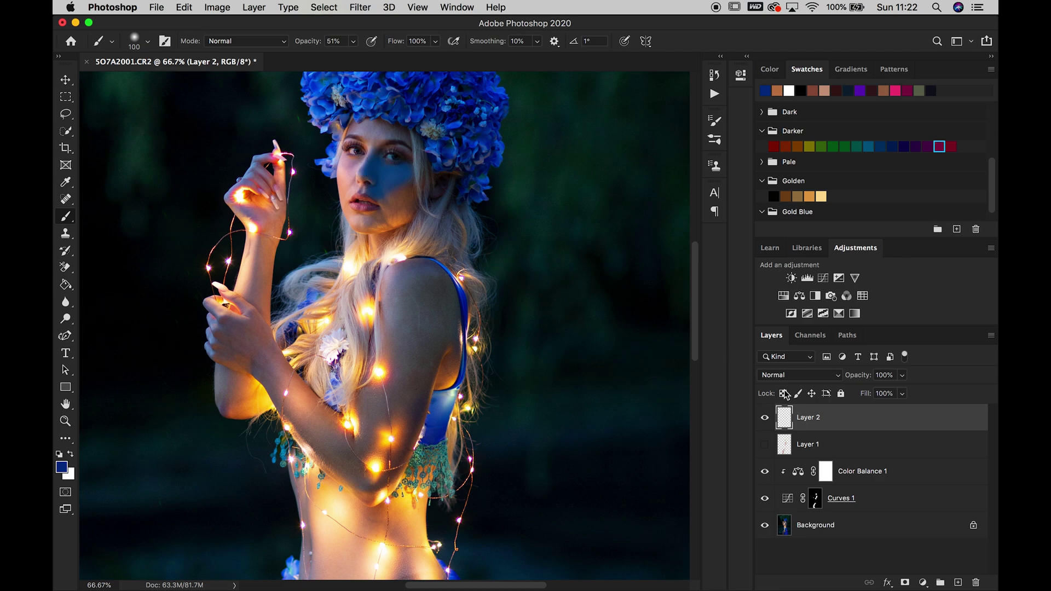
{"action": "left_click", "coordinate": [793, 375]}
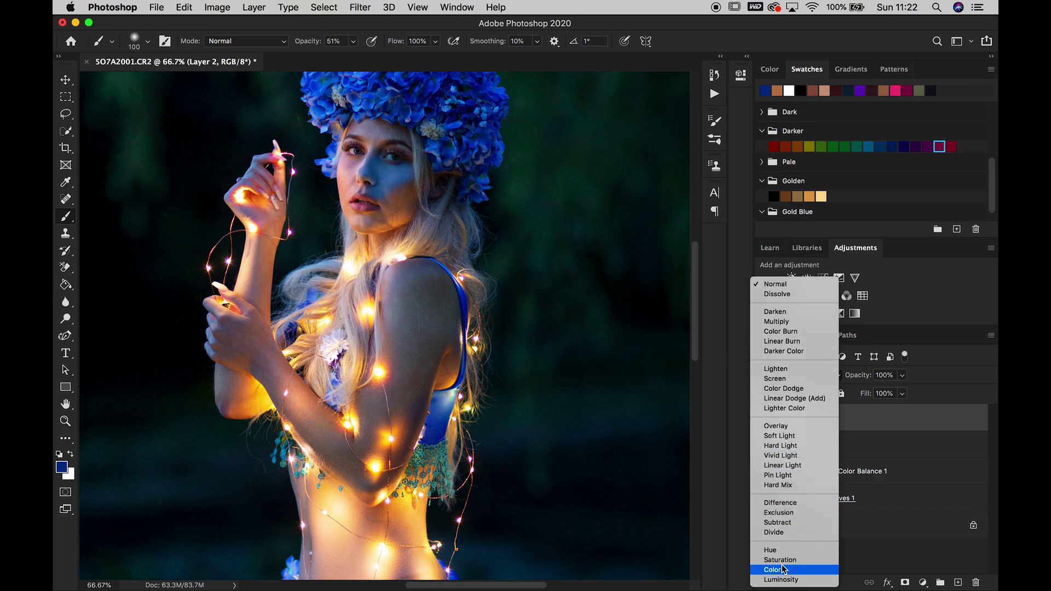
{"action": "left_click", "coordinate": [784, 570]}
{"action": "left_click", "coordinate": [902, 376]}
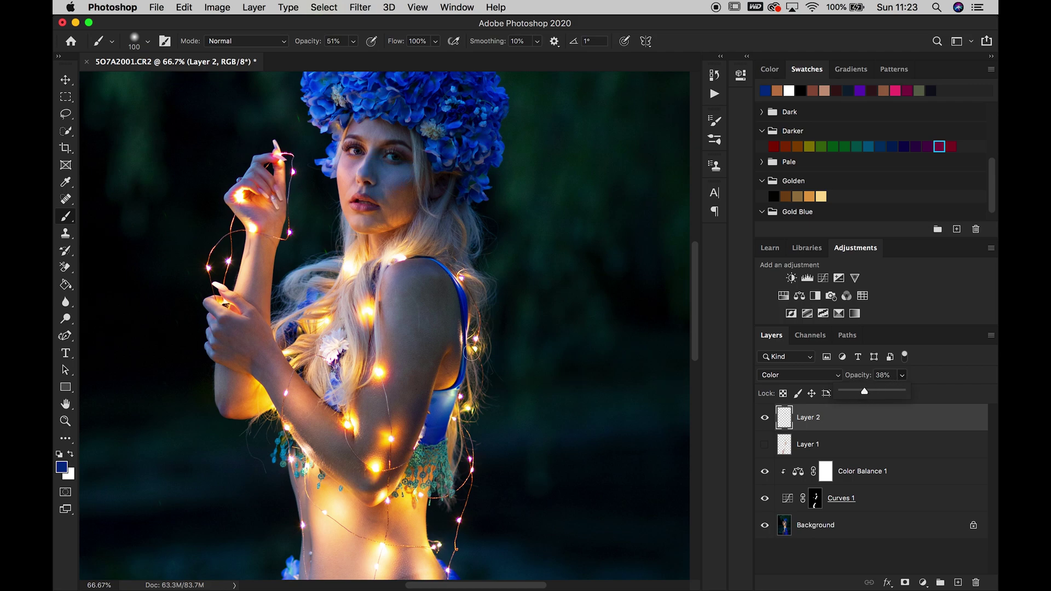
{"action": "left_click_drag", "start_coordinate": [865, 394], "coordinate": [857, 396]}
Step: Enlarge the brush to size 250 and paint blue over the model's shoulder, upper arm and forearm
{"action": "key", "text": "bracketright"}
{"action": "key", "text": "bracketright"}
{"action": "key", "text": "bracketright"}
{"action": "key", "text": "bracketright"}
{"action": "key", "text": "bracketright"}
{"action": "mouse_move", "coordinate": [410, 283]}
{"action": "left_mouse_down"}
{"action": "mouse_move", "coordinate": [410, 312]}
{"action": "mouse_move", "coordinate": [425, 319]}
{"action": "mouse_move", "coordinate": [397, 397]}
{"action": "mouse_move", "coordinate": [417, 365]}
{"action": "mouse_move", "coordinate": [432, 294]}
{"action": "mouse_move", "coordinate": [417, 342]}
{"action": "mouse_move", "coordinate": [342, 460]}
{"action": "left_mouse_up"}
Step: Add a Curves adjustment clipped to the blue paint layer, raising the midtones and the shadows with a point at input 52, output 86
{"action": "left_click", "coordinate": [824, 278]}
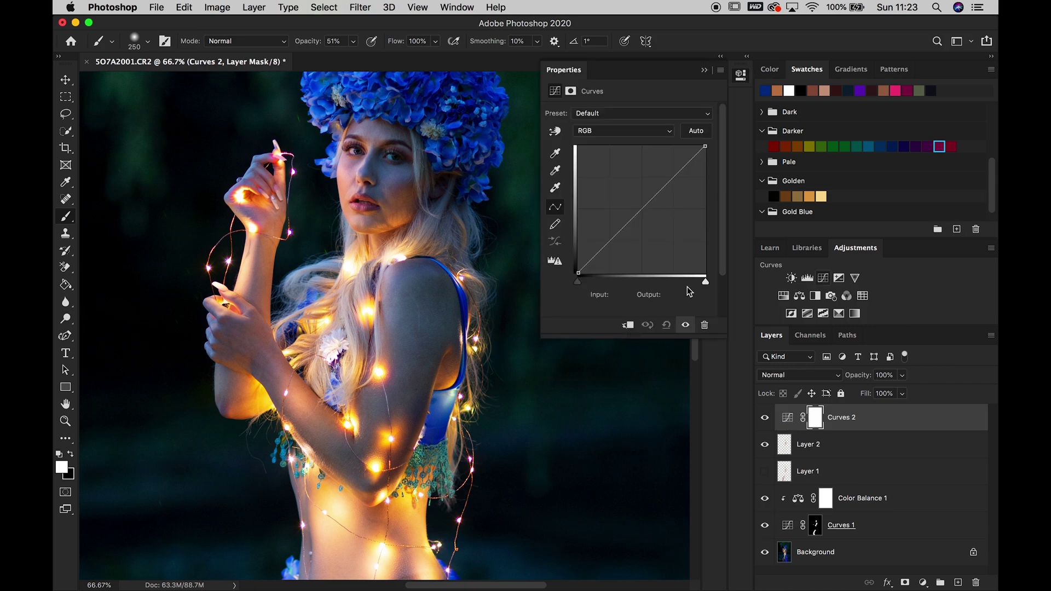
{"action": "left_click", "coordinate": [642, 207]}
{"action": "left_click_drag", "start_coordinate": [643, 207], "coordinate": [639, 196]}
{"action": "left_click", "coordinate": [675, 164]}
{"action": "left_click_drag", "start_coordinate": [608, 233], "coordinate": [604, 229]}
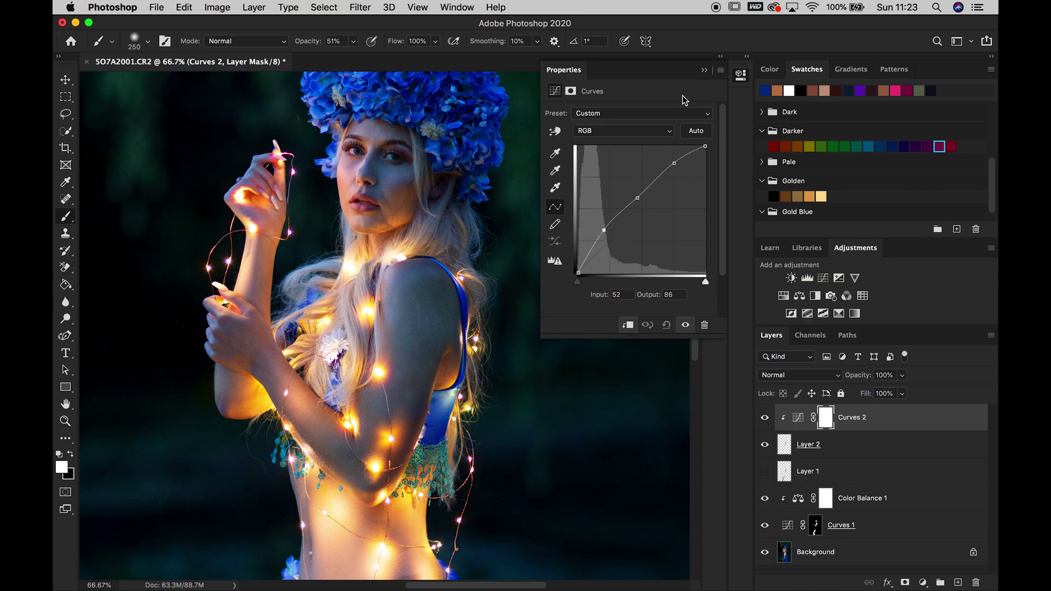
{"action": "left_click", "coordinate": [704, 71]}
Step: Try Soft Light on the blue paint layer, and change its blend mode to Color Dodge
{"action": "left_click", "coordinate": [794, 378]}
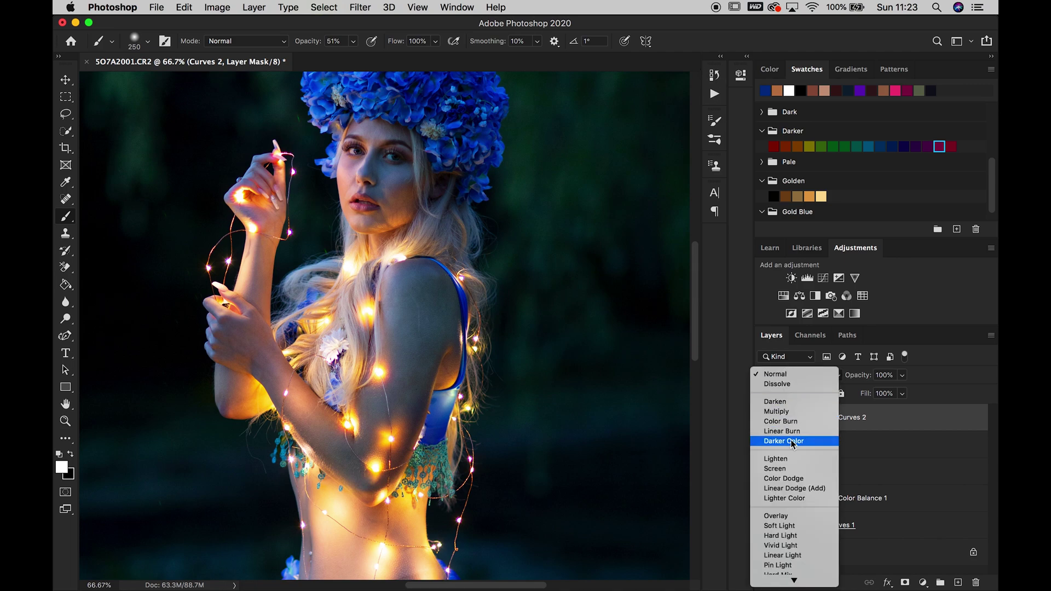
{"action": "left_click", "coordinate": [912, 441]}
{"action": "left_click", "coordinate": [906, 446]}
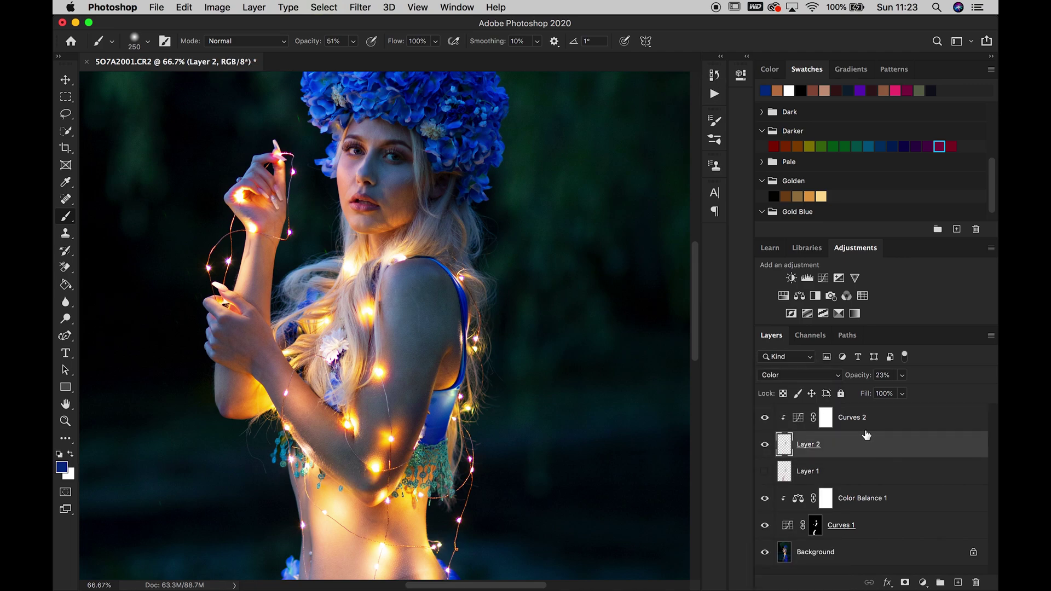
{"action": "left_click", "coordinate": [813, 376]}
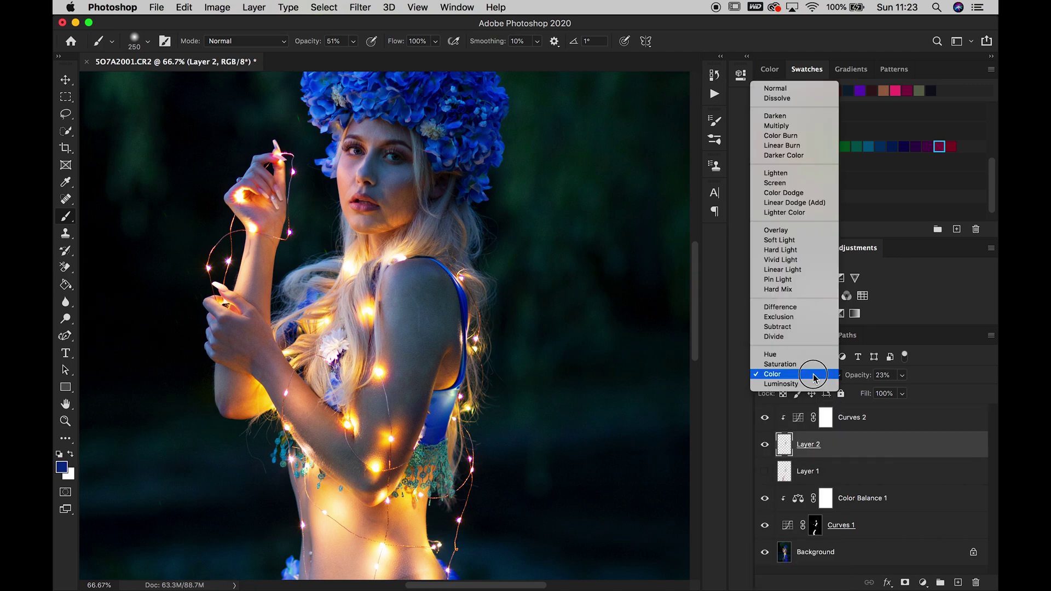
{"action": "left_click", "coordinate": [791, 241]}
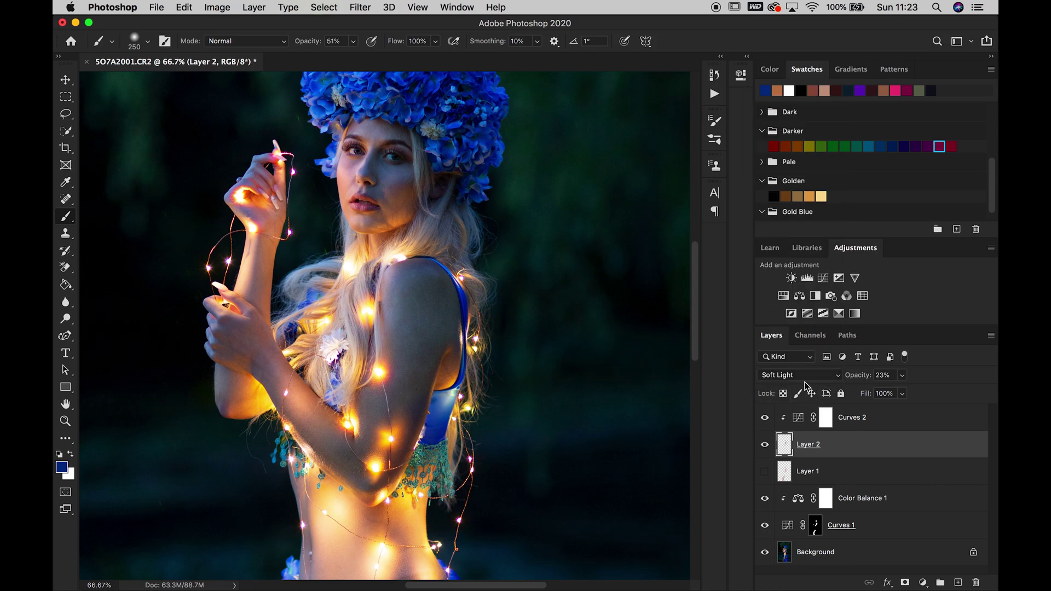
{"action": "left_click", "coordinate": [805, 377]}
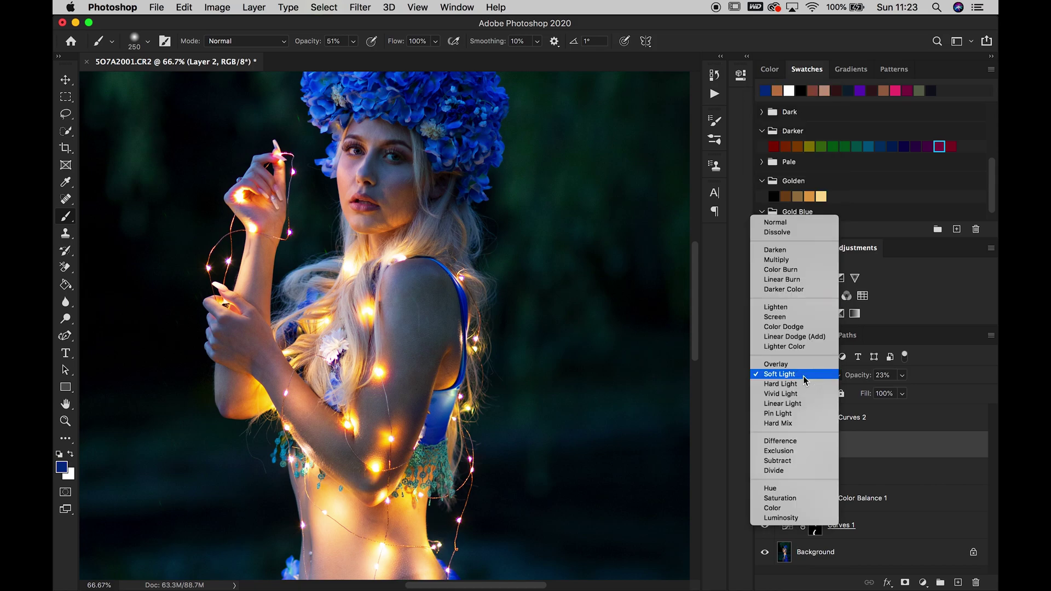
{"action": "left_click", "coordinate": [799, 329]}
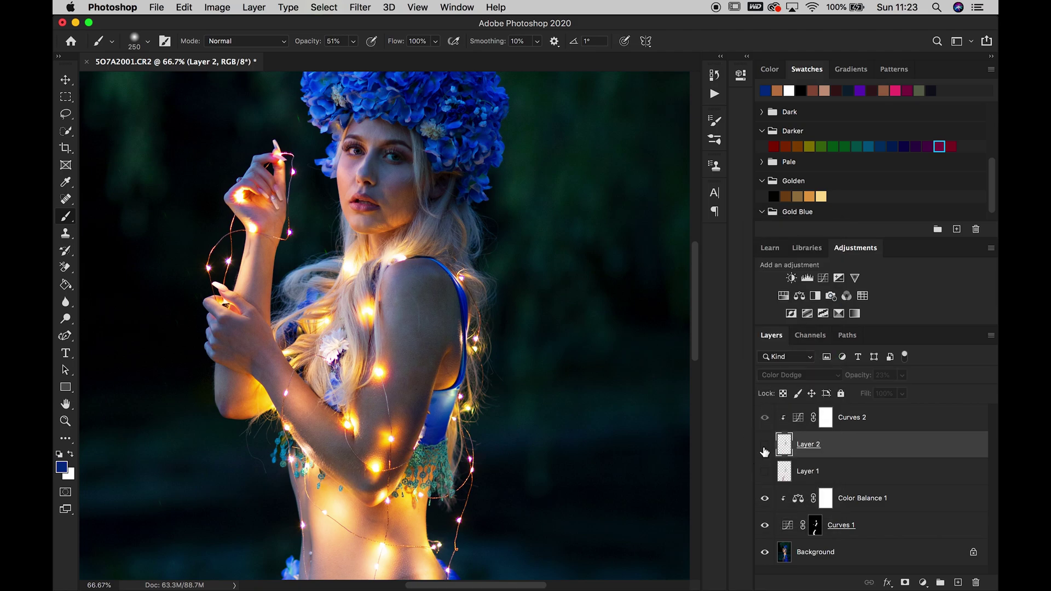
Step: Fit the image on screen, compare the two painted colour layers, hide Layer 2 with its clipped Curves and show Layer 1
{"action": "left_click", "coordinate": [67, 422]}
{"action": "right_click", "coordinate": [226, 385]}
{"action": "left_click", "coordinate": [226, 385]}
{"action": "right_click", "coordinate": [227, 386]}
{"action": "left_click", "coordinate": [247, 390]}
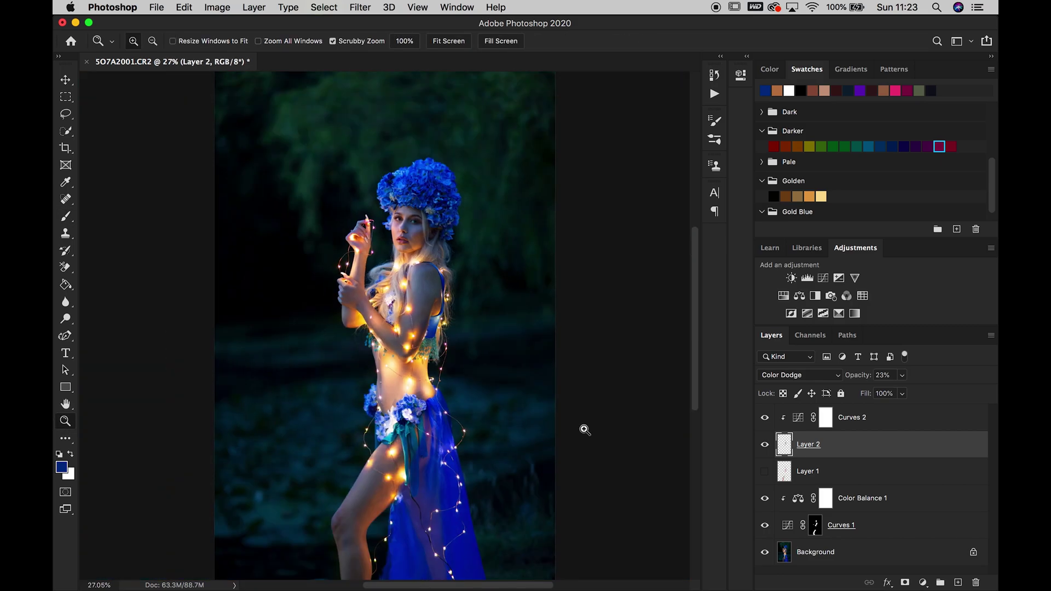
{"action": "left_click", "coordinate": [764, 446]}
{"action": "left_click", "coordinate": [765, 473]}
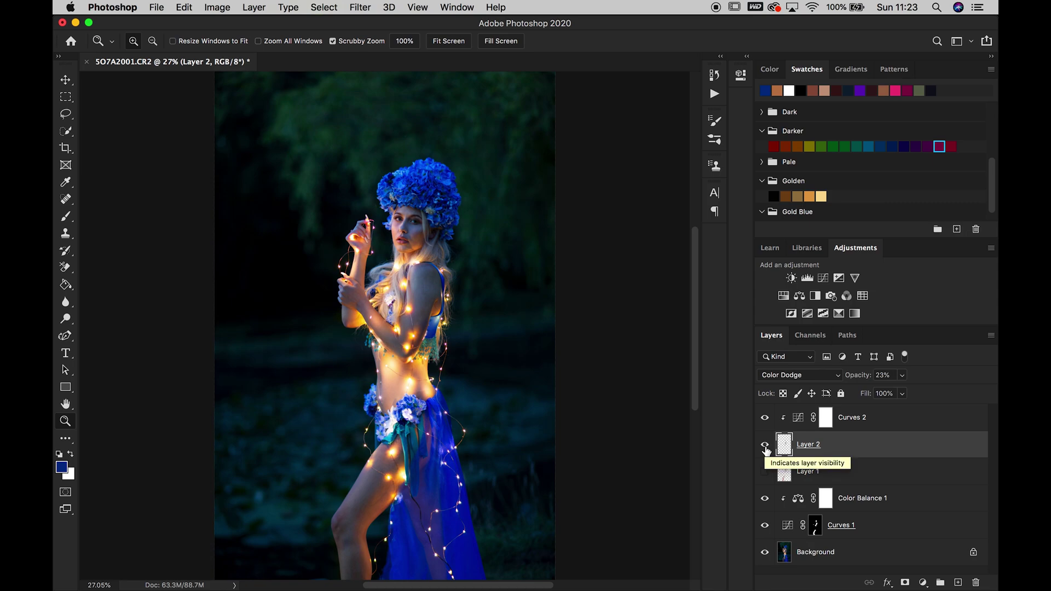
{"action": "left_click", "coordinate": [766, 447]}
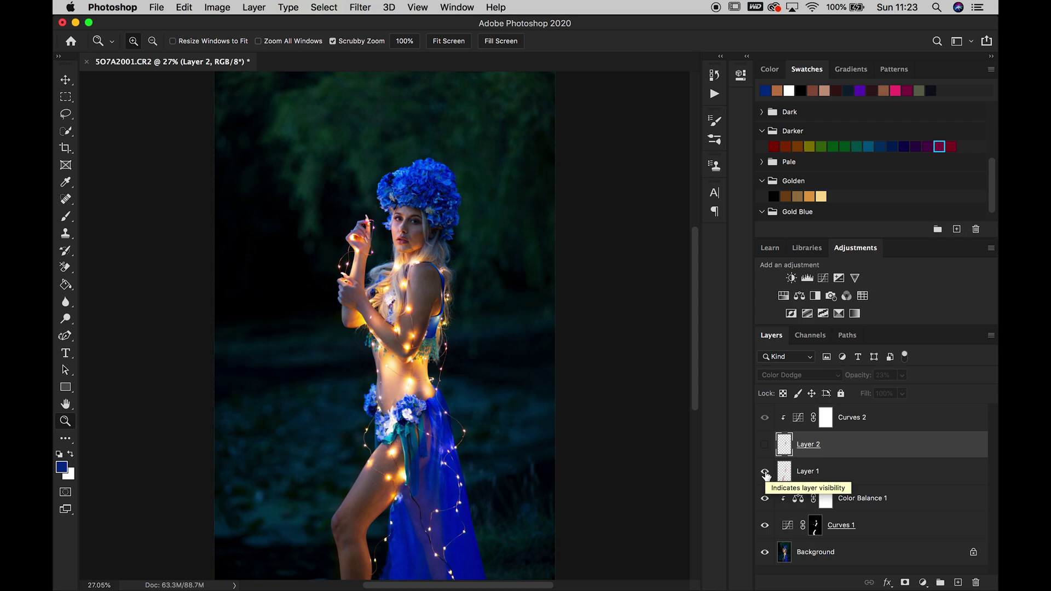
Step: Examine the colour toning on the model's face at 200% and return to a full view of the image
{"action": "left_click", "coordinate": [408, 225]}
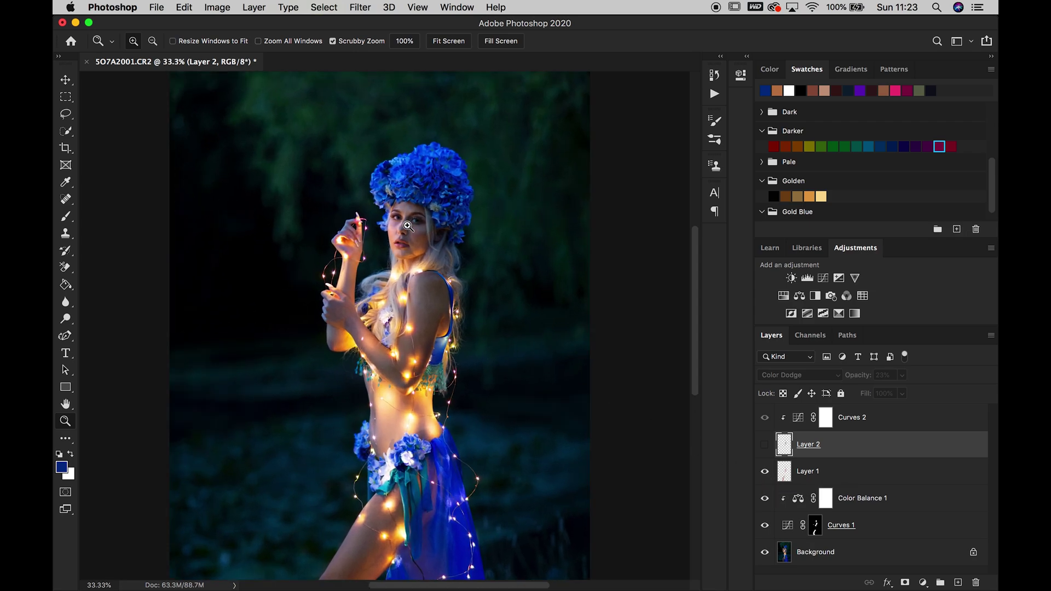
{"action": "left_click", "coordinate": [408, 225]}
{"action": "left_click", "coordinate": [407, 225]}
{"action": "left_click", "coordinate": [408, 225]}
{"action": "left_click", "coordinate": [408, 225]}
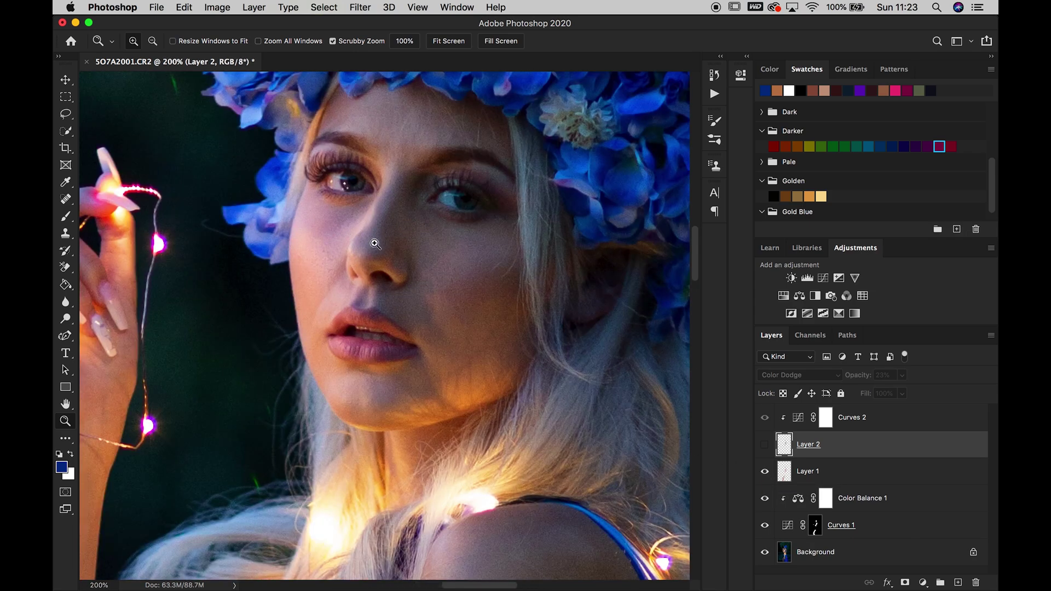
{"action": "right_click", "coordinate": [448, 290]}
{"action": "left_click", "coordinate": [452, 294]}
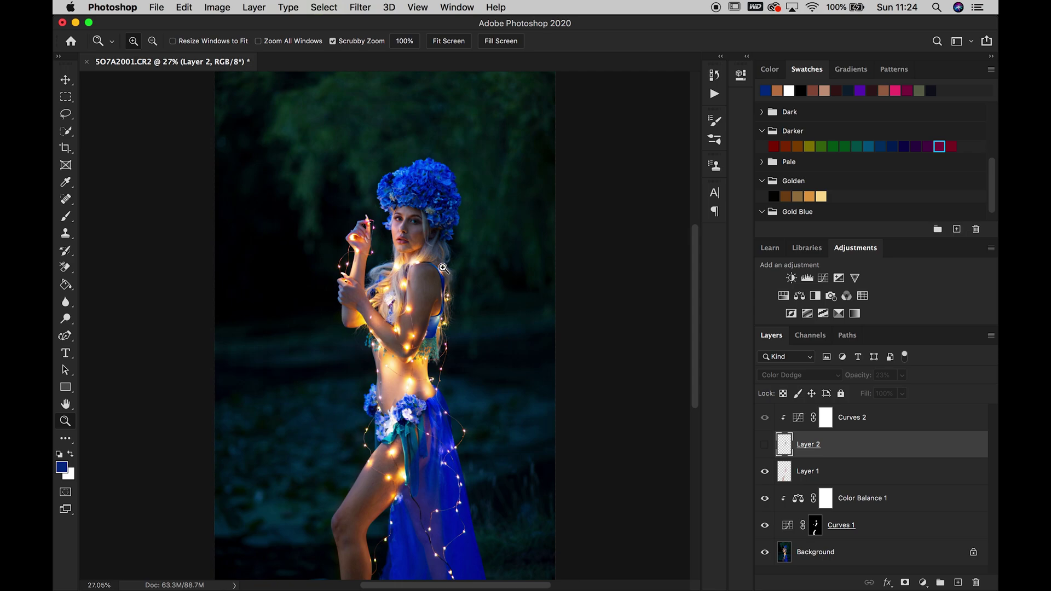
Step: Flatten the image into a single background layer, discarding the hidden layers
{"action": "left_click", "coordinate": [253, 7]}
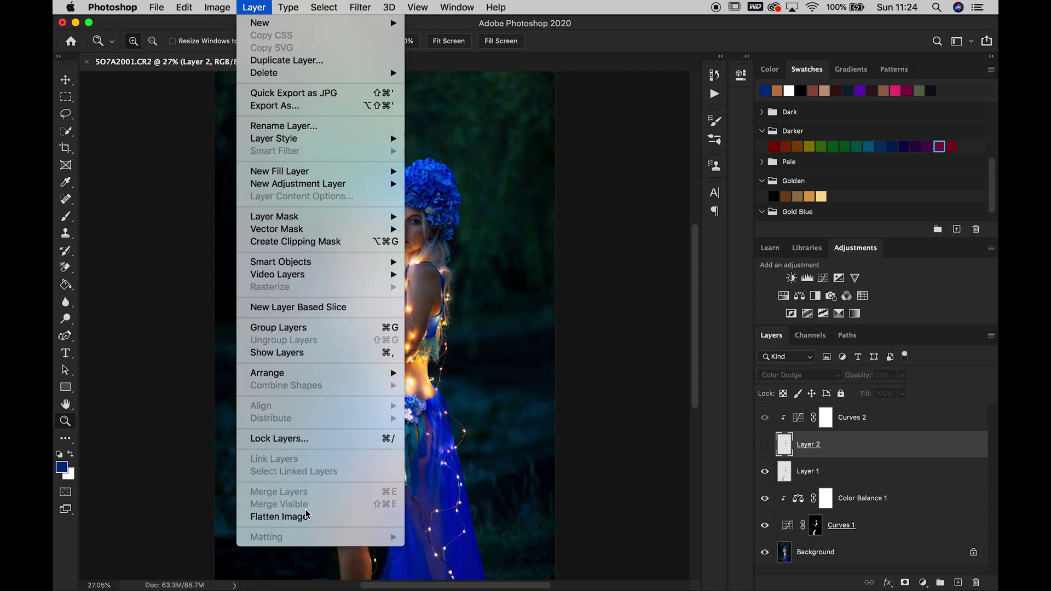
{"action": "left_click", "coordinate": [306, 517]}
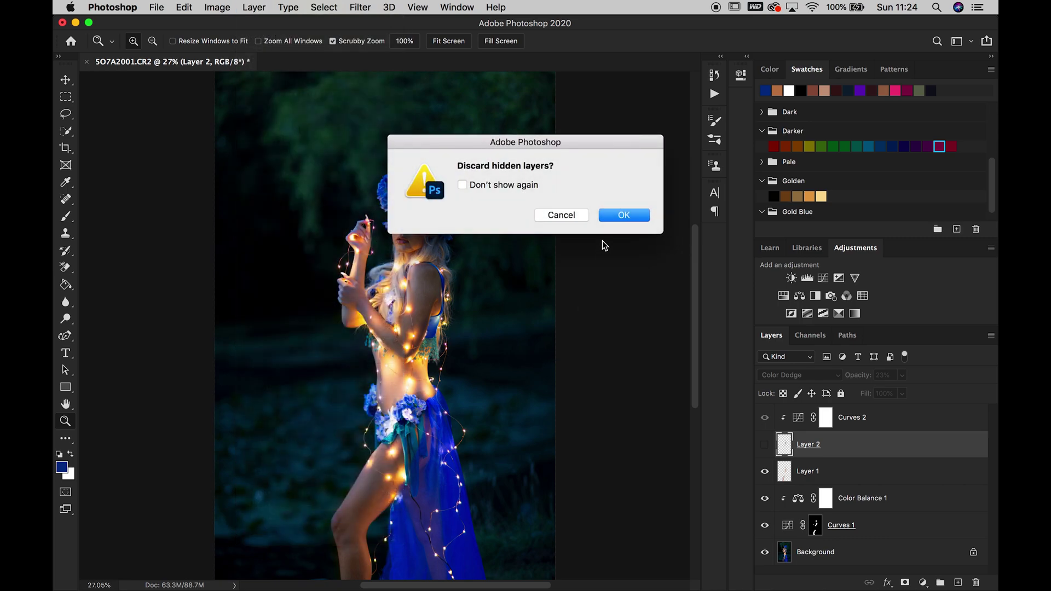
{"action": "left_click", "coordinate": [620, 217]}
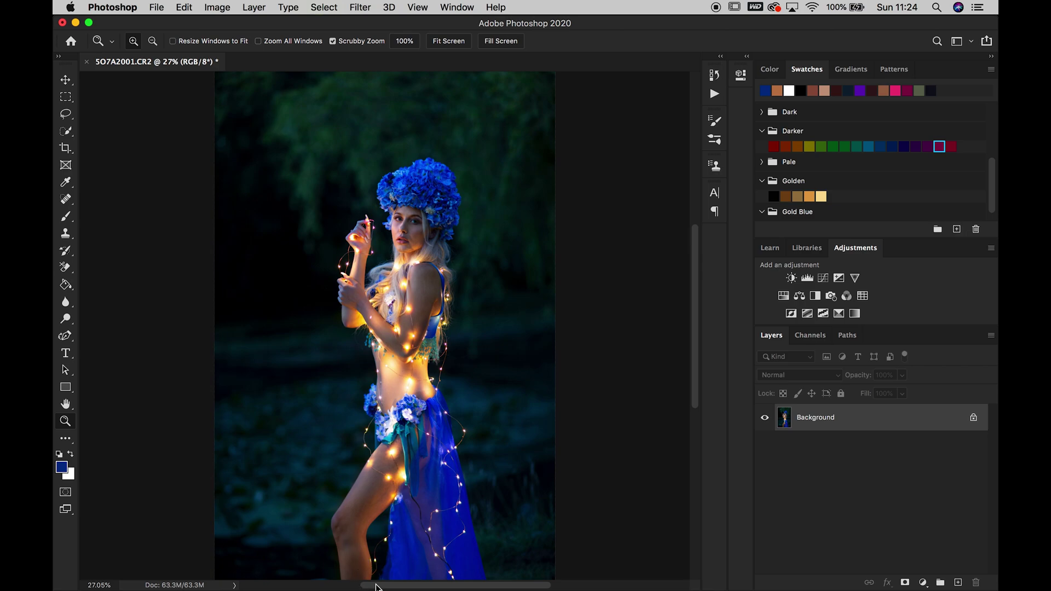
Step: Crop the portrait slightly tighter on all sides, repositioning the model a little lower inside the frame
{"action": "left_click", "coordinate": [65, 151]}
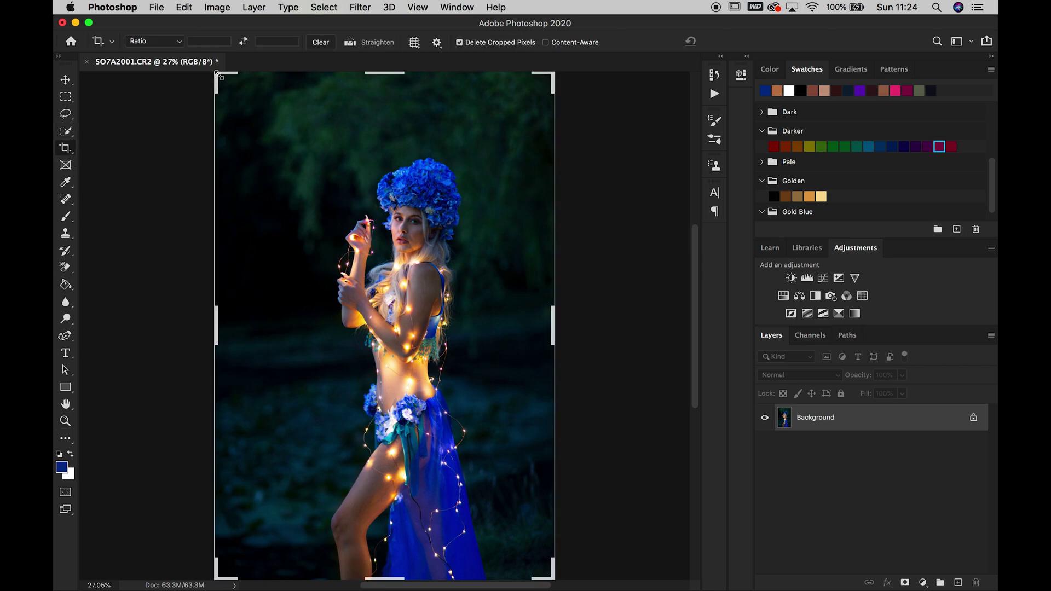
{"action": "left_click_drag", "start_coordinate": [215, 71], "coordinate": [235, 94]}
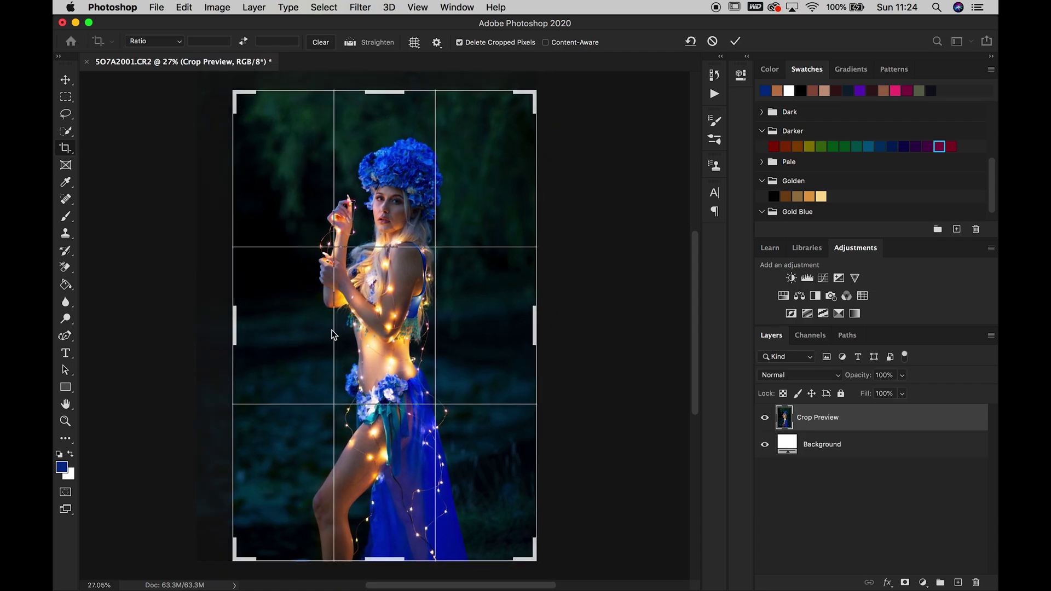
{"action": "mouse_move", "coordinate": [344, 360]}
{"action": "left_mouse_down"}
{"action": "mouse_move", "coordinate": [348, 427]}
{"action": "mouse_move", "coordinate": [351, 376]}
{"action": "left_mouse_up"}
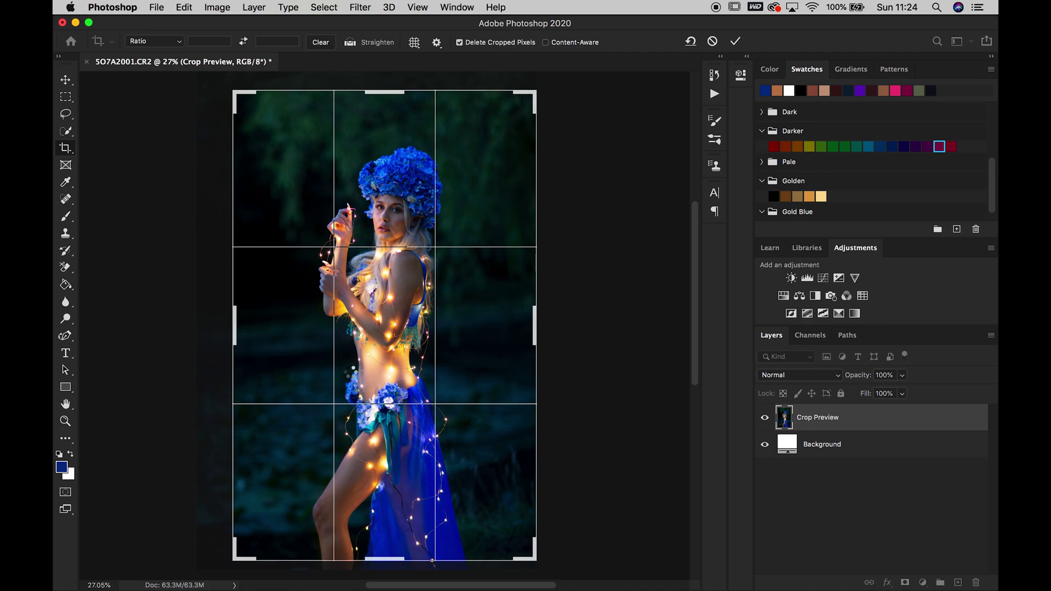
{"action": "key", "text": "Return"}
Step: Select the bottom strip of the image with a rectangular marquee, stretch it downward with a Distort transform to lengthen the leg, and deselect
{"action": "left_click", "coordinate": [65, 98]}
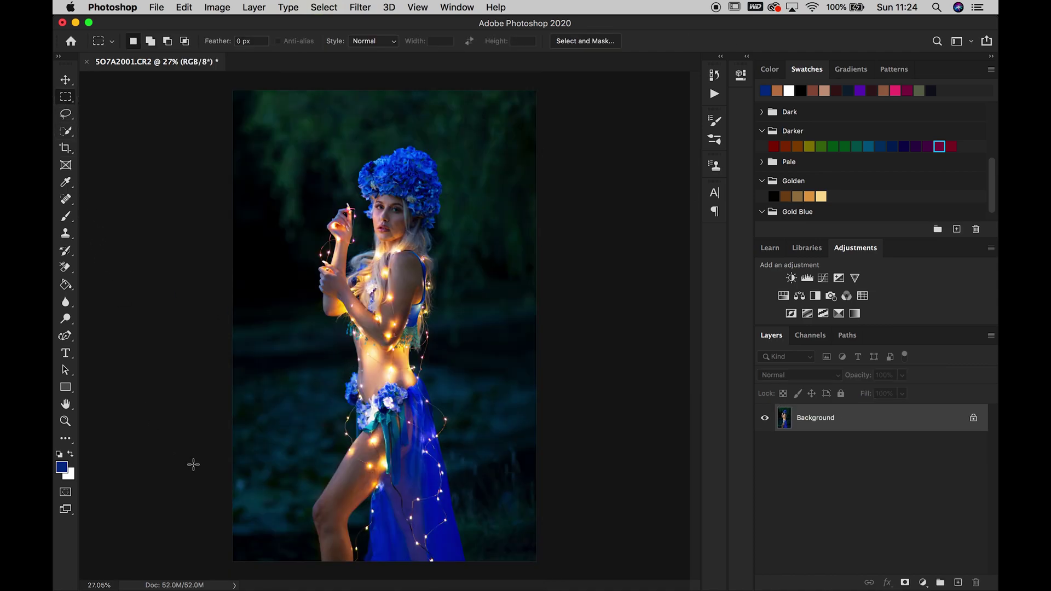
{"action": "left_click_drag", "start_coordinate": [214, 441], "coordinate": [623, 582]}
{"action": "right_click", "coordinate": [455, 520]}
{"action": "left_click", "coordinate": [498, 478]}
{"action": "right_click", "coordinate": [424, 343]}
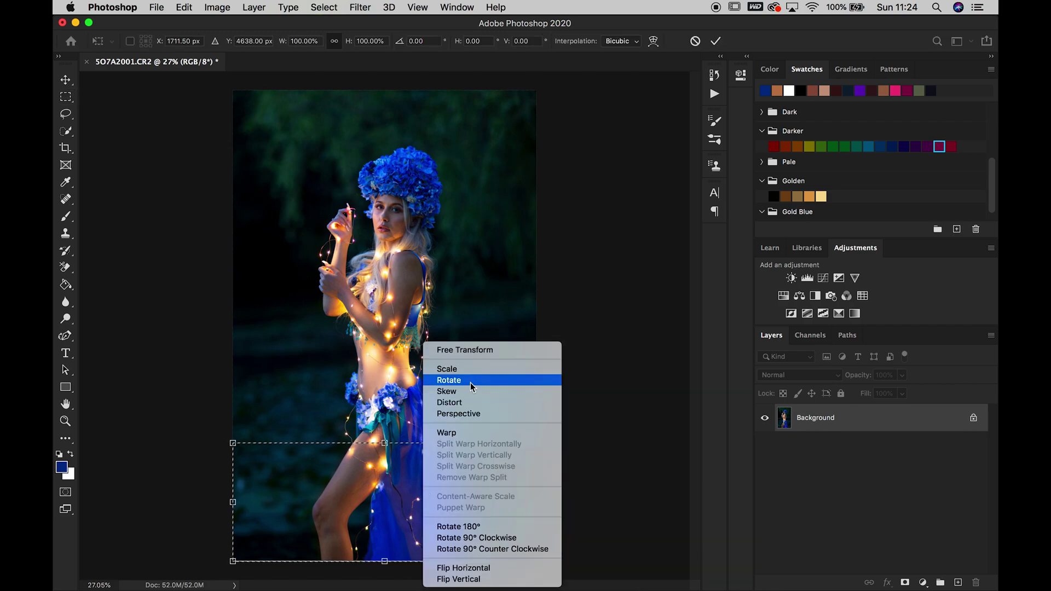
{"action": "left_click", "coordinate": [466, 402]}
{"action": "left_click_drag", "start_coordinate": [385, 562], "coordinate": [383, 588]}
{"action": "key", "text": "Return"}
{"action": "key", "text": "ctrl+d"}
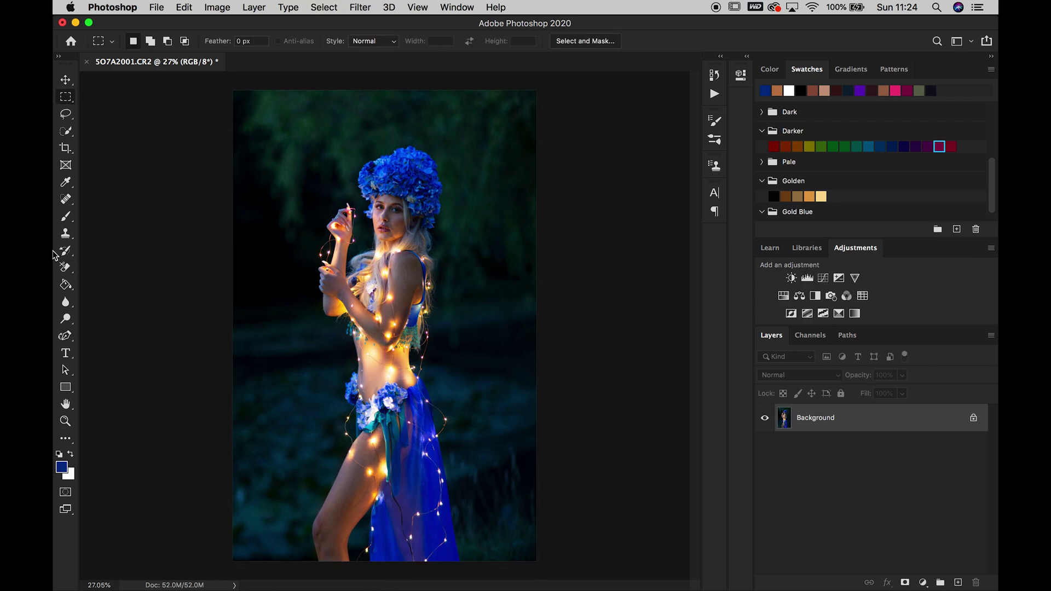
Step: Crop the image again, trimming the top, the bottom below the knee and both sides around the model
{"action": "left_click", "coordinate": [66, 147]}
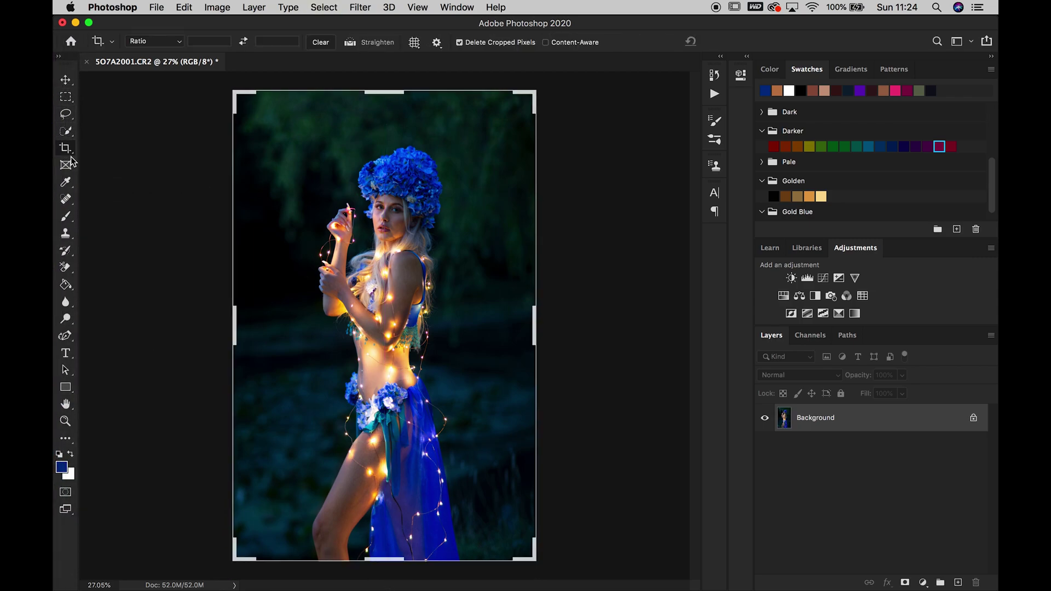
{"action": "left_click_drag", "start_coordinate": [392, 564], "coordinate": [392, 547]}
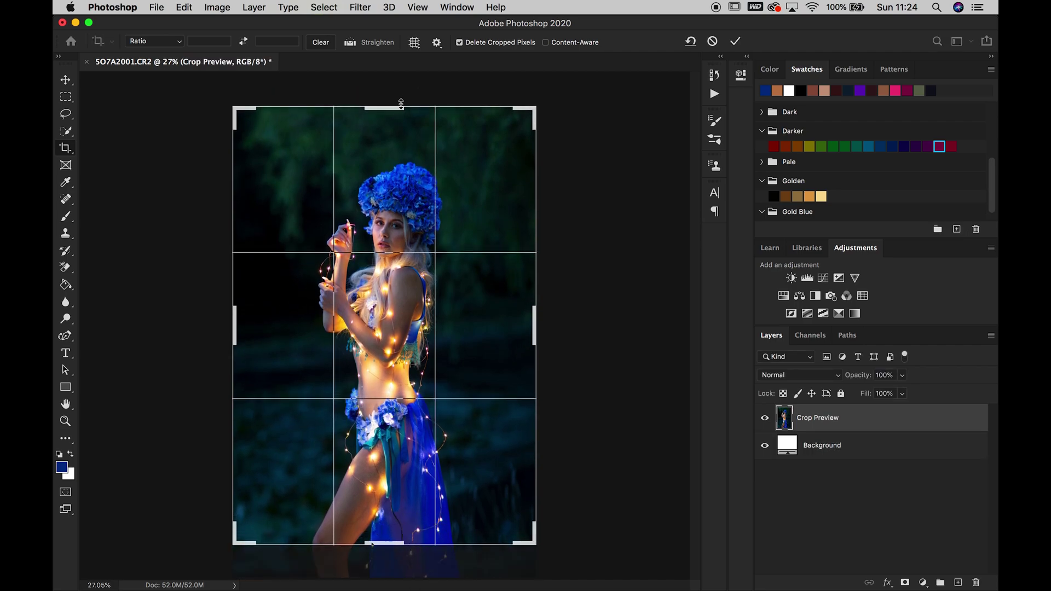
{"action": "left_click_drag", "start_coordinate": [391, 108], "coordinate": [389, 118]}
{"action": "left_click_drag", "start_coordinate": [390, 542], "coordinate": [389, 534]}
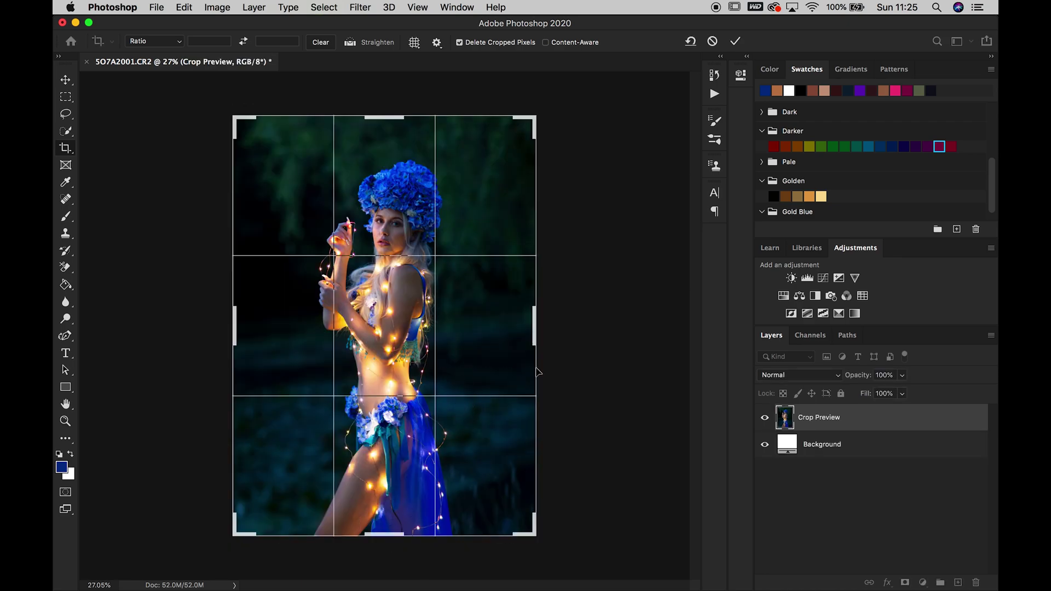
{"action": "left_click_drag", "start_coordinate": [534, 331], "coordinate": [527, 331]}
{"action": "left_click_drag", "start_coordinate": [239, 117], "coordinate": [246, 124]}
{"action": "left_click_drag", "start_coordinate": [524, 330], "coordinate": [492, 335]}
{"action": "key", "text": "Return"}
Step: Add a Hue/Saturation adjustment, target the Cyans by sampling the lower background, and set their Hue to -34
{"action": "left_click", "coordinate": [799, 296]}
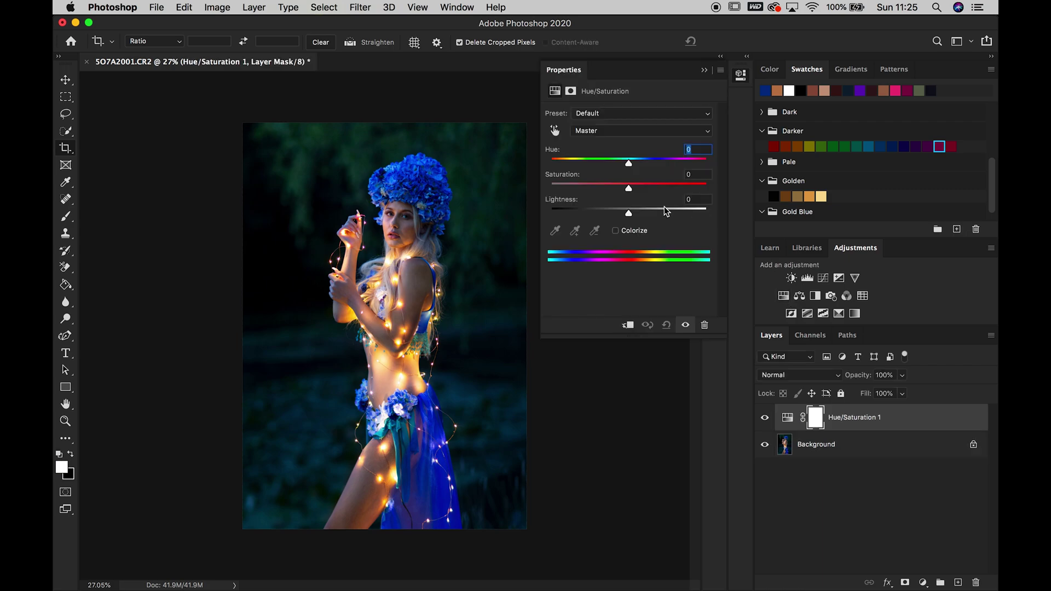
{"action": "left_click", "coordinate": [556, 130]}
{"action": "left_click", "coordinate": [471, 390]}
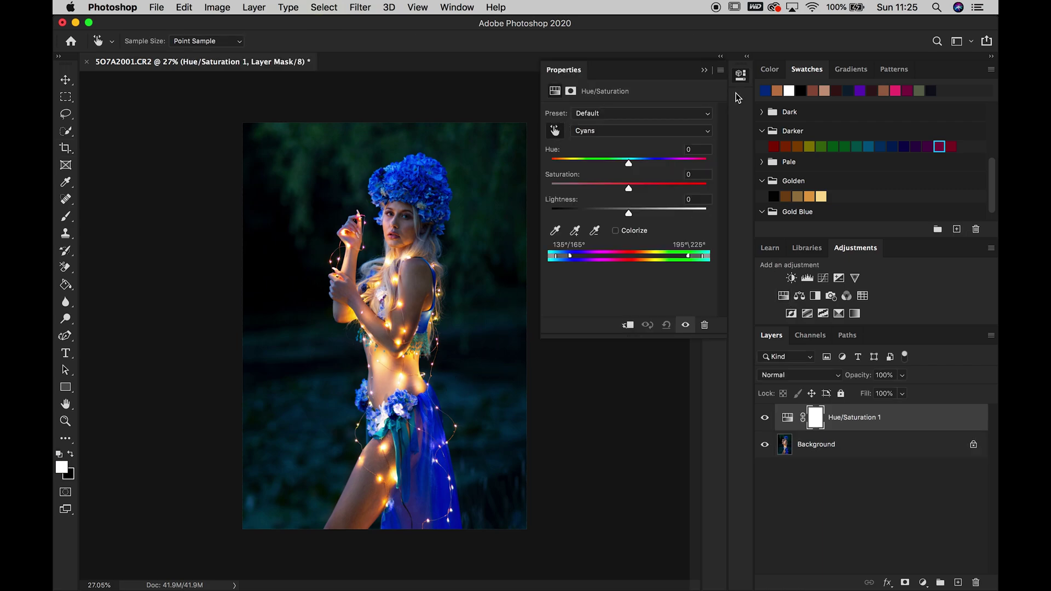
{"action": "left_click_drag", "start_coordinate": [629, 168], "coordinate": [604, 166]}
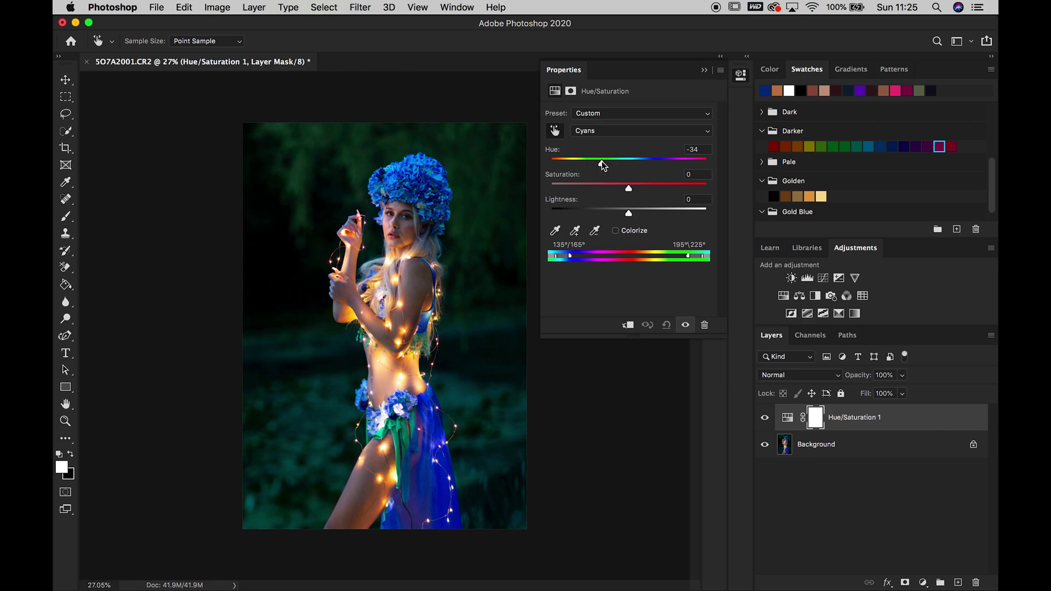
Step: Invert the adjustment's mask and paint white over the lower background on both sides of the model at 100% opacity, with brush sizes 900 and 400
{"action": "key", "text": "super+i"}
{"action": "left_click", "coordinate": [65, 218]}
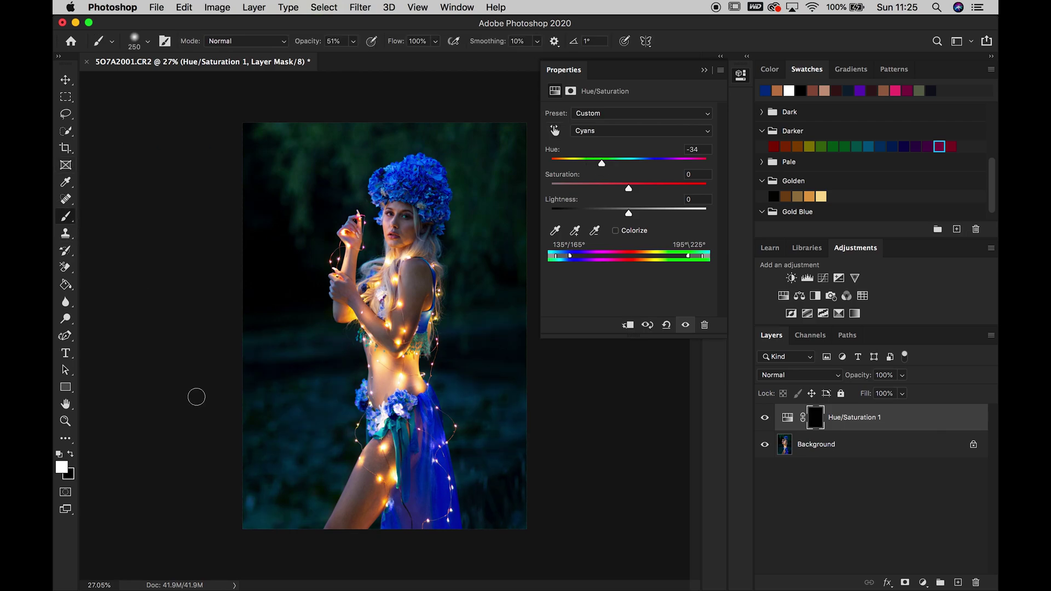
{"action": "key", "text": "bracketright"}
{"action": "key", "text": "bracketright"}
{"action": "key", "text": "bracketright"}
{"action": "key", "text": "bracketright"}
{"action": "key", "text": "bracketright"}
{"action": "key", "text": "bracketright"}
{"action": "key", "text": "bracketright"}
{"action": "key", "text": "bracketright"}
{"action": "key", "text": "bracketright"}
{"action": "key", "text": "bracketright"}
{"action": "mouse_move", "coordinate": [353, 43]}
{"action": "left_mouse_down"}
{"action": "mouse_move", "coordinate": [355, 56]}
{"action": "mouse_move", "coordinate": [390, 58]}
{"action": "left_mouse_up"}
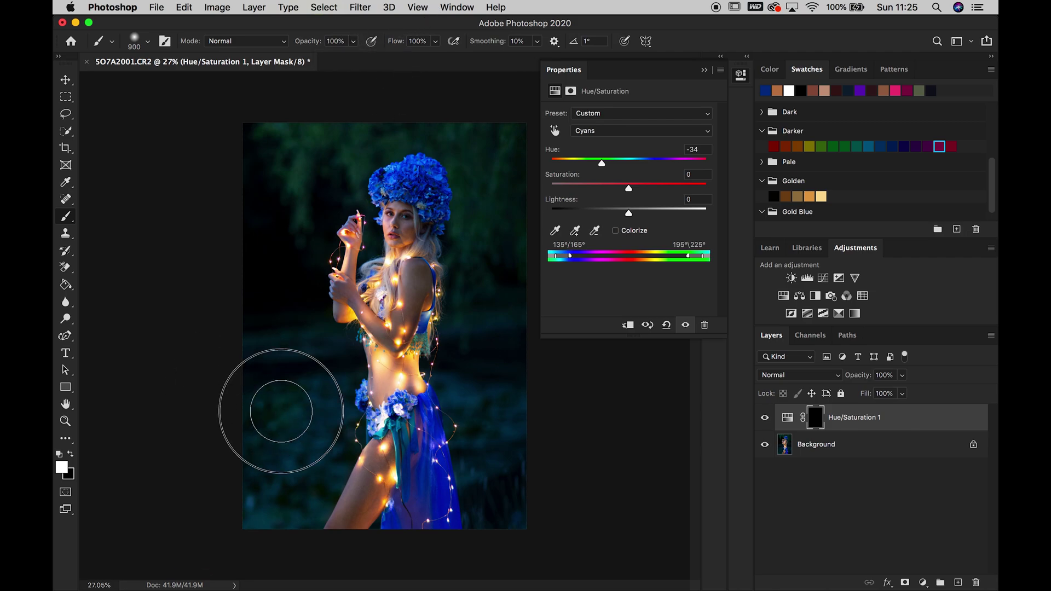
{"action": "mouse_move", "coordinate": [303, 433]}
{"action": "left_mouse_down"}
{"action": "mouse_move", "coordinate": [235, 459]}
{"action": "mouse_move", "coordinate": [268, 498]}
{"action": "mouse_move", "coordinate": [323, 430]}
{"action": "left_mouse_up"}
{"action": "mouse_move", "coordinate": [471, 430]}
{"action": "left_mouse_down"}
{"action": "mouse_move", "coordinate": [501, 418]}
{"action": "mouse_move", "coordinate": [494, 470]}
{"action": "mouse_move", "coordinate": [500, 420]}
{"action": "mouse_move", "coordinate": [479, 403]}
{"action": "left_mouse_up"}
{"action": "key", "text": "bracketleft"}
{"action": "key", "text": "bracketleft"}
{"action": "key", "text": "bracketleft"}
{"action": "key", "text": "bracketleft"}
{"action": "key", "text": "bracketleft"}
{"action": "key", "text": "bracketleft"}
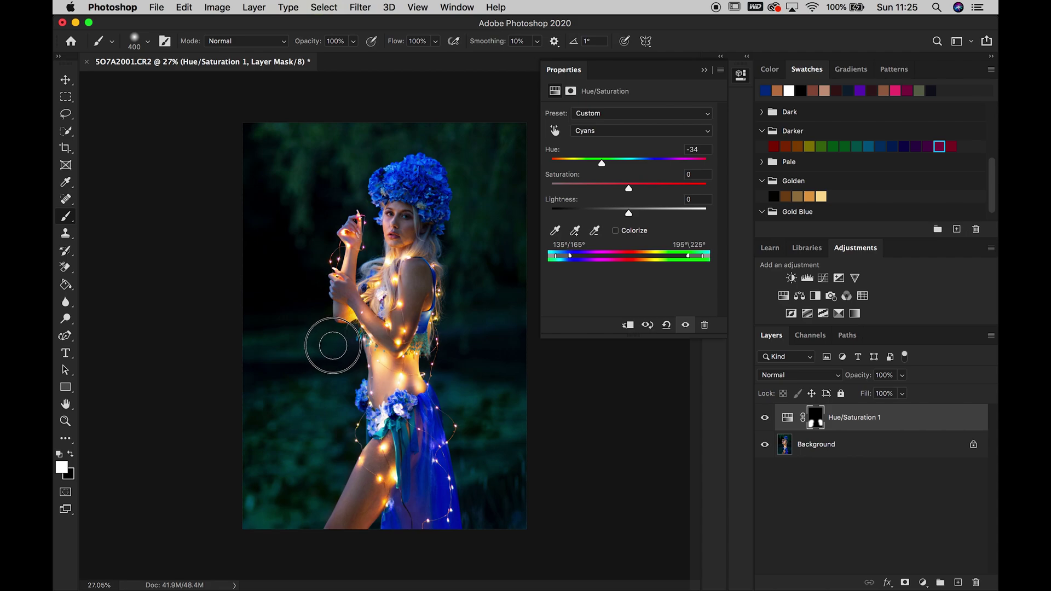
Step: Set the Hue/Saturation layer's opacity to 87%, and its Cyans to Saturation -46 and Lightness -20
{"action": "left_click", "coordinate": [902, 375]}
{"action": "left_click_drag", "start_coordinate": [902, 392], "coordinate": [895, 396]}
{"action": "left_click_drag", "start_coordinate": [623, 193], "coordinate": [594, 192]}
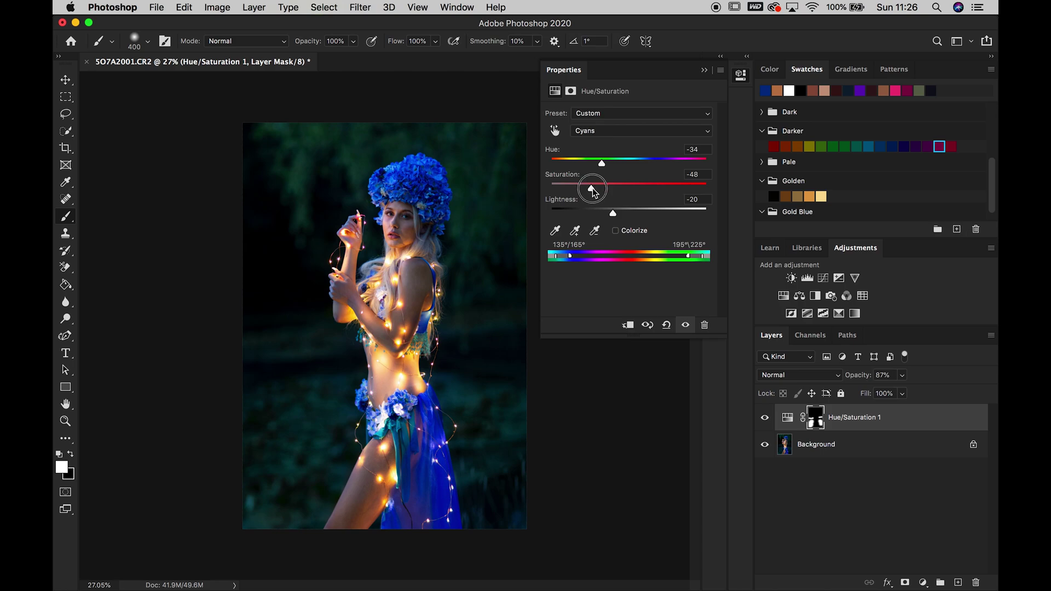
Step: Hide the first Hue/Saturation layer and add a second one, sampling the background to set the Cyans Hue to +19
{"action": "left_click", "coordinate": [765, 417]}
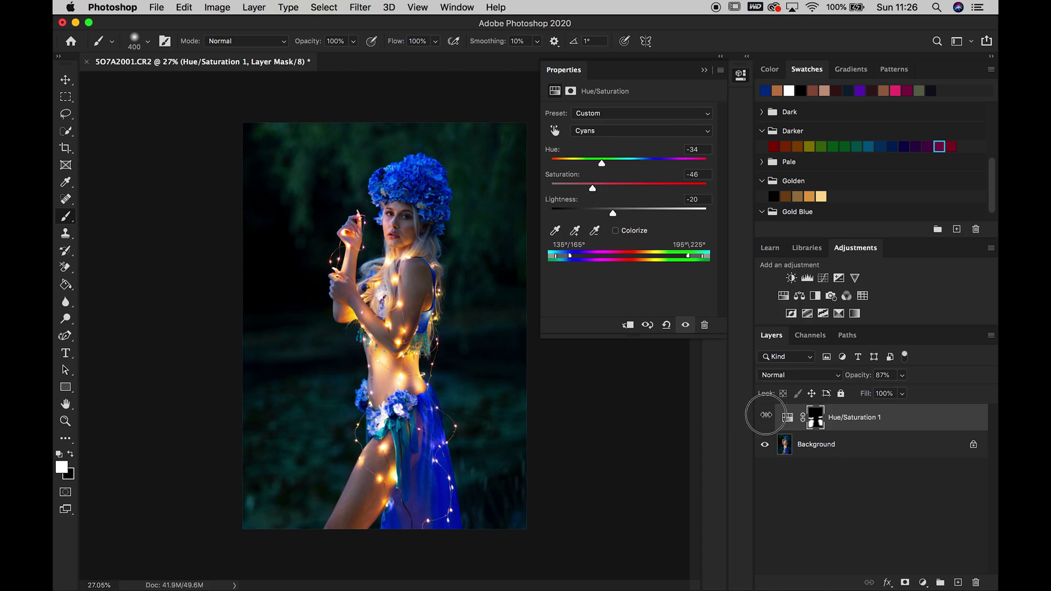
{"action": "left_click", "coordinate": [784, 297]}
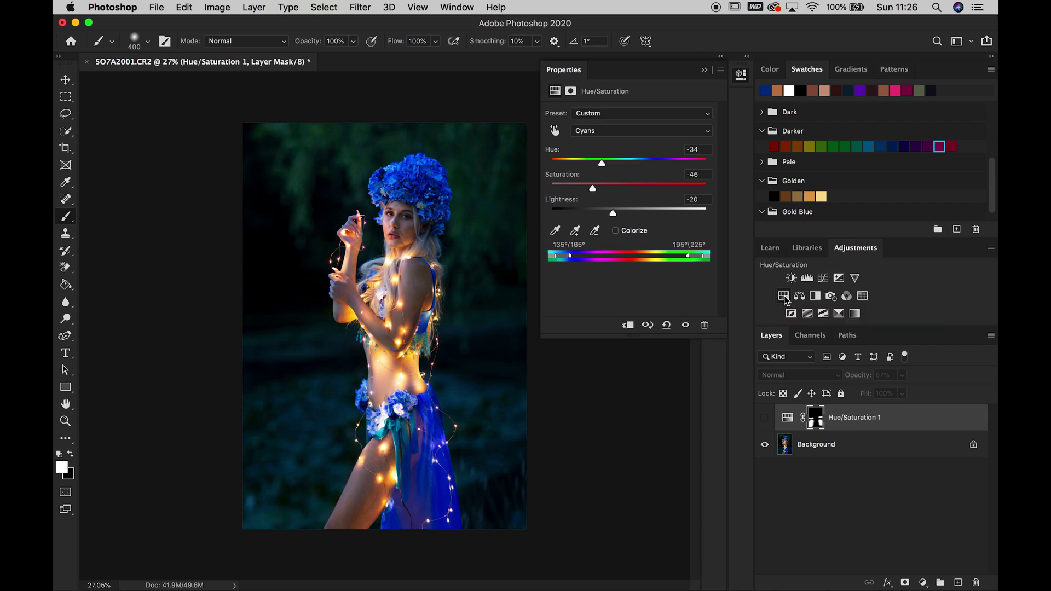
{"action": "left_click", "coordinate": [555, 131]}
{"action": "left_click", "coordinate": [485, 405]}
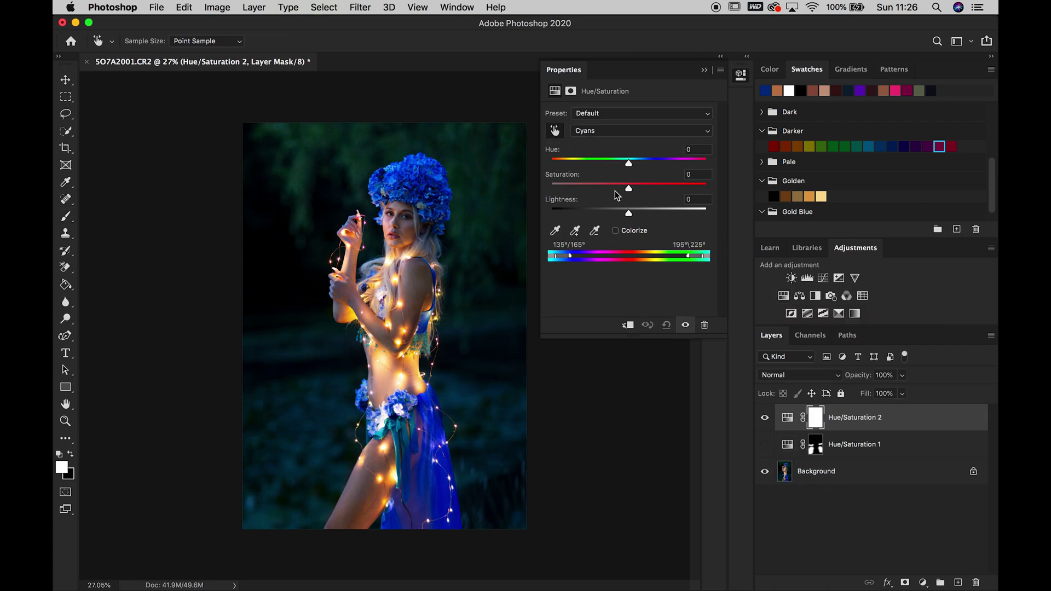
{"action": "left_click_drag", "start_coordinate": [631, 167], "coordinate": [645, 167]}
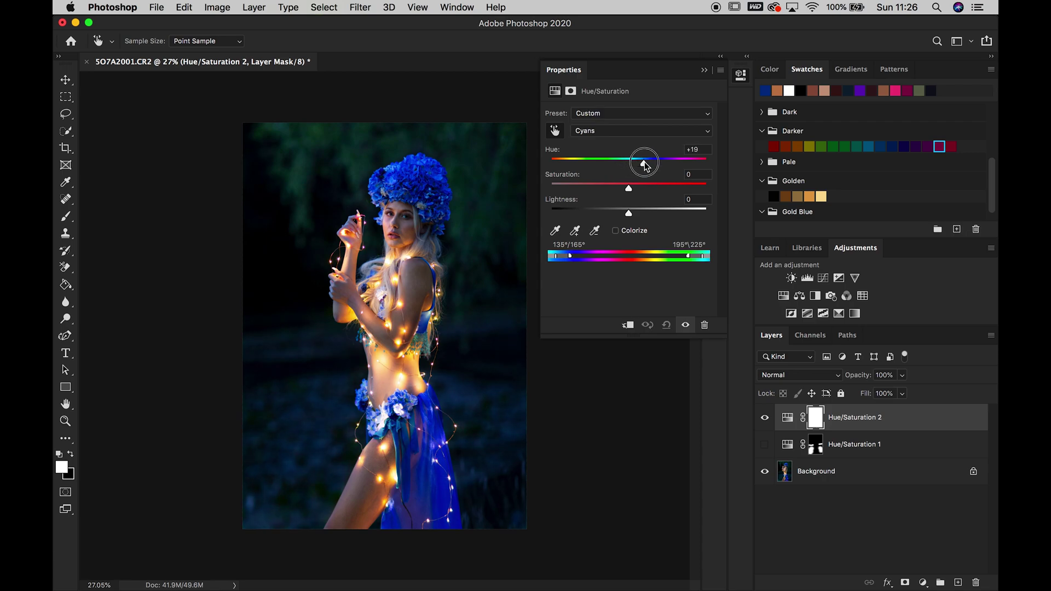
Step: Invert the second Hue/Saturation mask and paint white over the lower background around the model with the brush at size 900
{"action": "key", "text": "super+i"}
{"action": "key", "text": "b"}
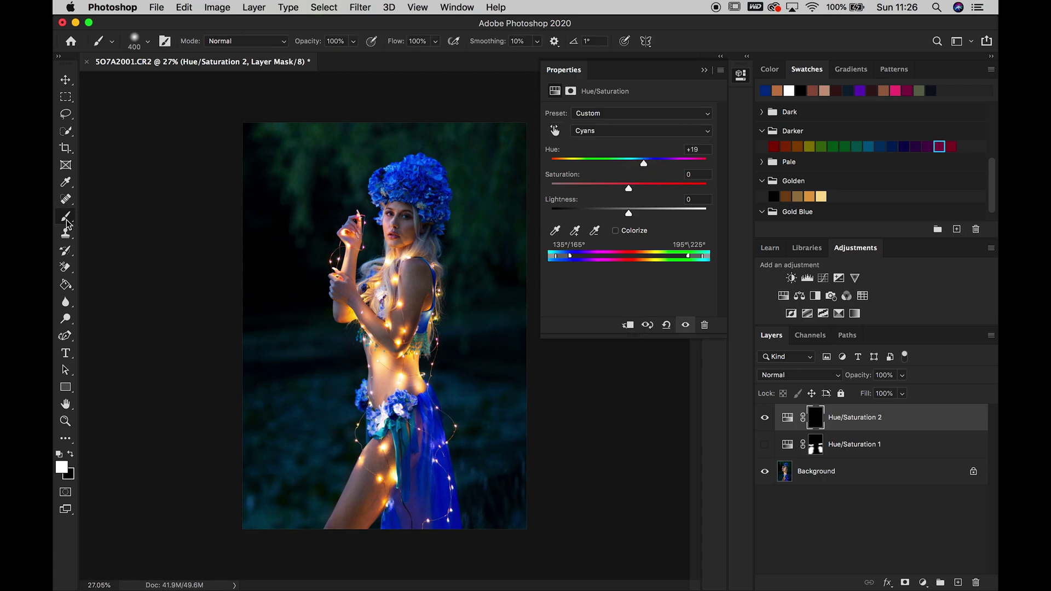
{"action": "key", "text": "bracketright"}
{"action": "key", "text": "bracketright"}
{"action": "key", "text": "bracketright"}
{"action": "key", "text": "bracketright"}
{"action": "mouse_move", "coordinate": [256, 371]}
{"action": "left_mouse_down"}
{"action": "mouse_move", "coordinate": [315, 374]}
{"action": "mouse_move", "coordinate": [293, 413]}
{"action": "mouse_move", "coordinate": [298, 454]}
{"action": "mouse_move", "coordinate": [311, 453]}
{"action": "mouse_move", "coordinate": [269, 521]}
{"action": "mouse_move", "coordinate": [296, 509]}
{"action": "mouse_move", "coordinate": [246, 499]}
{"action": "mouse_move", "coordinate": [251, 429]}
{"action": "mouse_move", "coordinate": [277, 479]}
{"action": "mouse_move", "coordinate": [319, 465]}
{"action": "mouse_move", "coordinate": [279, 515]}
{"action": "mouse_move", "coordinate": [292, 521]}
{"action": "mouse_move", "coordinate": [266, 404]}
{"action": "mouse_move", "coordinate": [250, 378]}
{"action": "mouse_move", "coordinate": [476, 358]}
{"action": "mouse_move", "coordinate": [468, 400]}
{"action": "mouse_move", "coordinate": [492, 432]}
{"action": "mouse_move", "coordinate": [505, 516]}
{"action": "mouse_move", "coordinate": [522, 401]}
{"action": "mouse_move", "coordinate": [492, 352]}
{"action": "mouse_move", "coordinate": [510, 342]}
{"action": "mouse_move", "coordinate": [479, 342]}
{"action": "mouse_move", "coordinate": [488, 337]}
{"action": "mouse_move", "coordinate": [517, 408]}
{"action": "mouse_move", "coordinate": [515, 445]}
{"action": "mouse_move", "coordinate": [300, 399]}
{"action": "mouse_move", "coordinate": [331, 370]}
{"action": "mouse_move", "coordinate": [322, 354]}
{"action": "mouse_move", "coordinate": [251, 363]}
{"action": "mouse_move", "coordinate": [257, 394]}
{"action": "mouse_move", "coordinate": [237, 437]}
{"action": "mouse_move", "coordinate": [291, 416]}
{"action": "mouse_move", "coordinate": [318, 444]}
{"action": "mouse_move", "coordinate": [285, 526]}
{"action": "mouse_move", "coordinate": [483, 382]}
{"action": "mouse_move", "coordinate": [464, 357]}
{"action": "left_mouse_up"}
Step: Compare the image with and without the second Hue/Saturation layer, try a lower Cyans Saturation, and set Lightness to -5
{"action": "left_click", "coordinate": [766, 418]}
{"action": "left_click", "coordinate": [766, 418]}
{"action": "left_click_drag", "start_coordinate": [628, 189], "coordinate": [618, 189]}
{"action": "left_click_drag", "start_coordinate": [622, 191], "coordinate": [630, 193]}
{"action": "left_click_drag", "start_coordinate": [625, 212], "coordinate": [626, 213]}
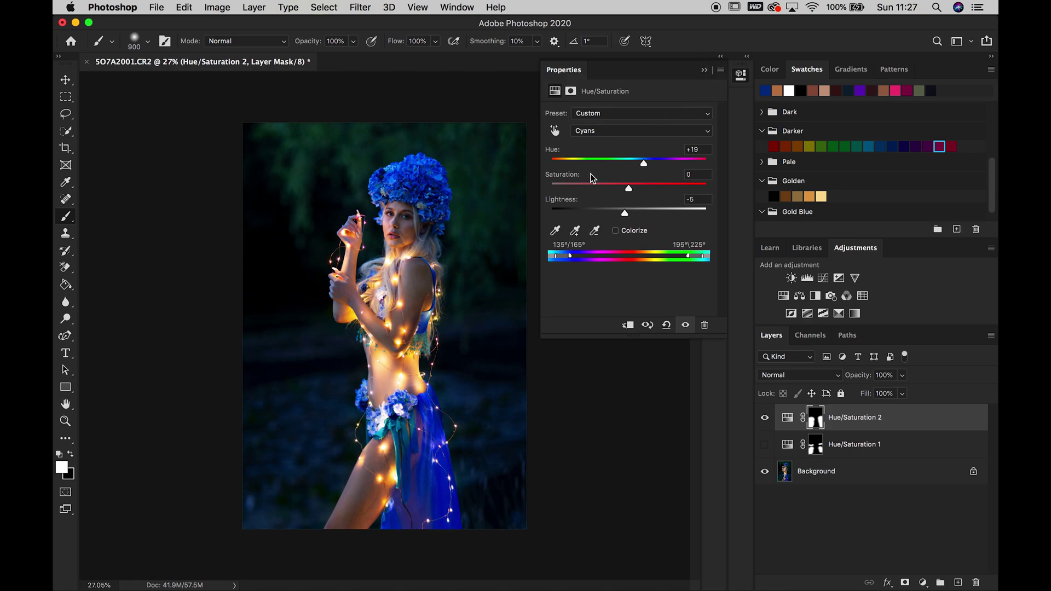
{"action": "left_click", "coordinate": [705, 71]}
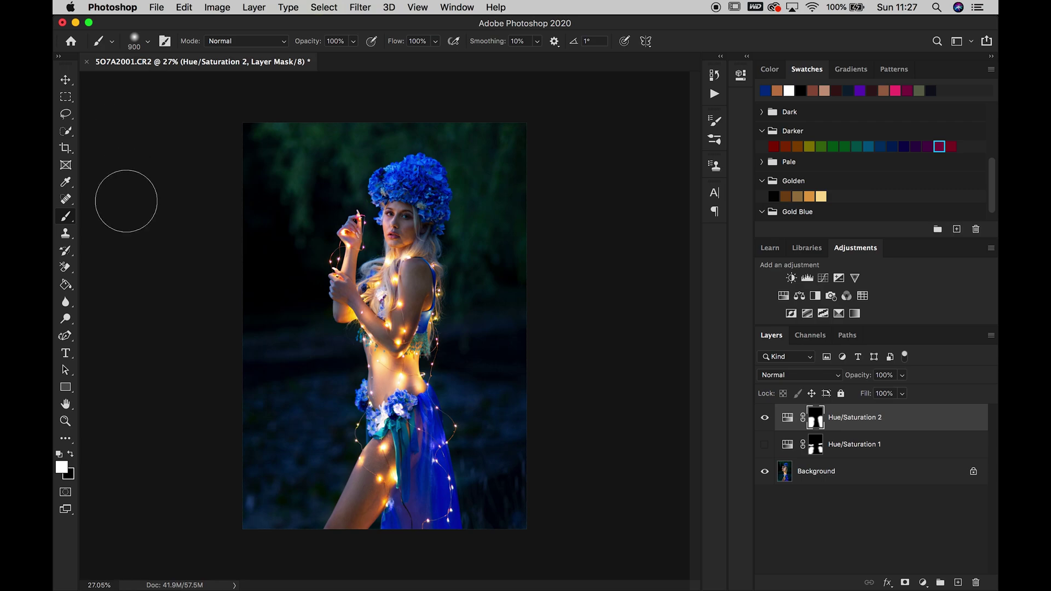
Step: Examine the model and blue-toned background up close at 50%, and fit the whole image on screen
{"action": "left_click", "coordinate": [66, 421]}
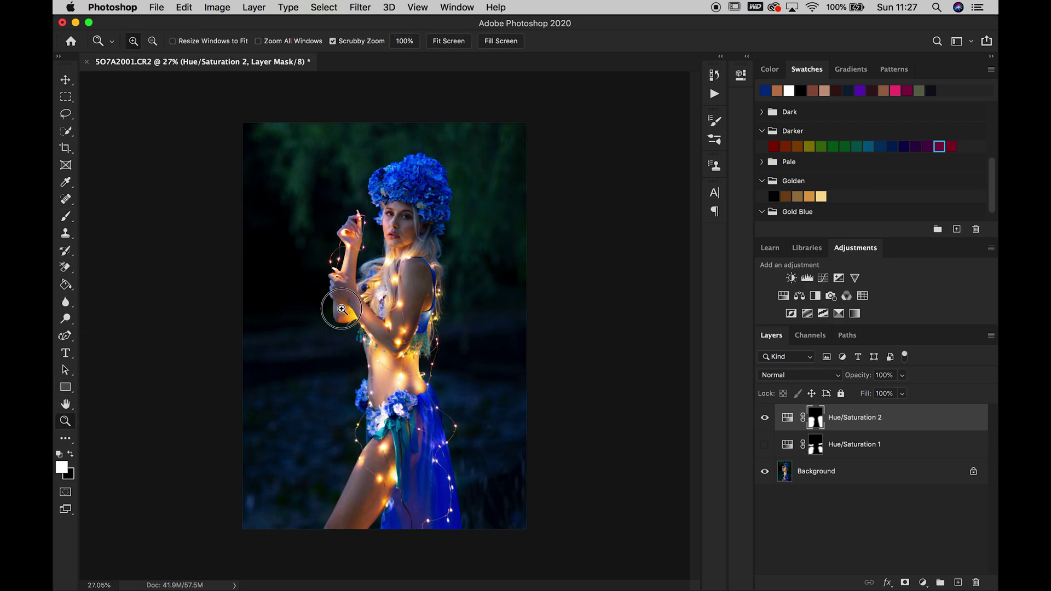
{"action": "left_click", "coordinate": [344, 311]}
{"action": "right_click", "coordinate": [344, 313]}
{"action": "left_click", "coordinate": [344, 313]}
{"action": "right_click", "coordinate": [344, 312]}
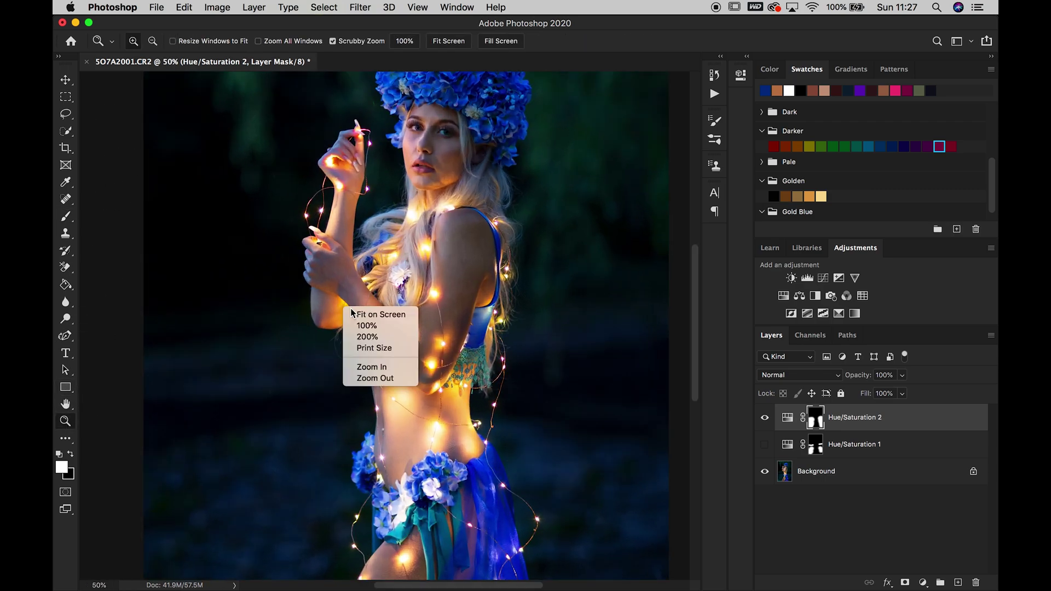
{"action": "left_click", "coordinate": [361, 314]}
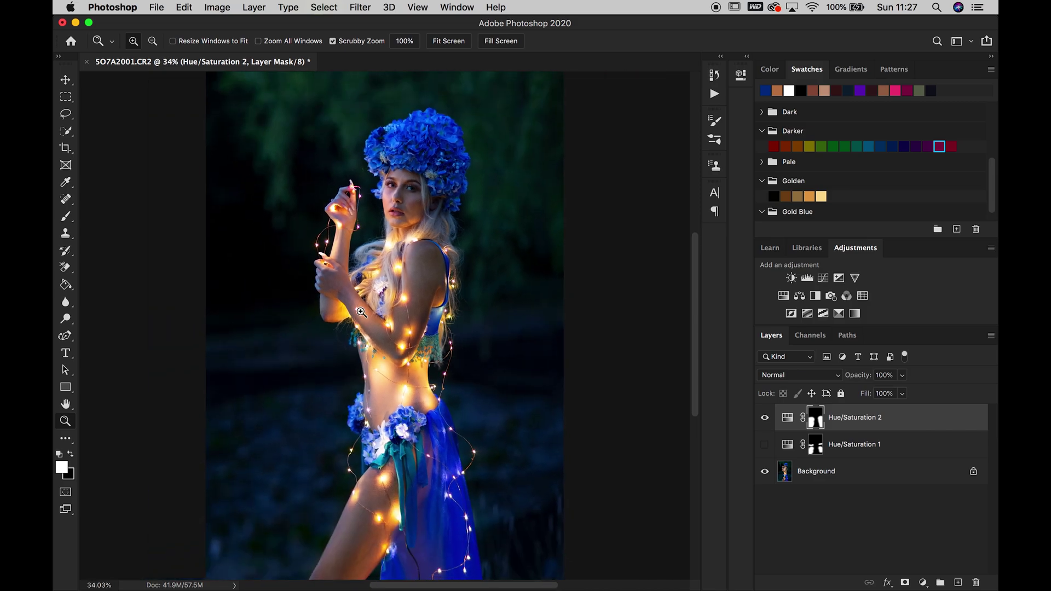
Step: Add a Curves adjustment layer, raise its RGB midtone point from input 121 to output 139, and invert its mask
{"action": "left_click_drag", "start_coordinate": [400, 185], "coordinate": [400, 184]}
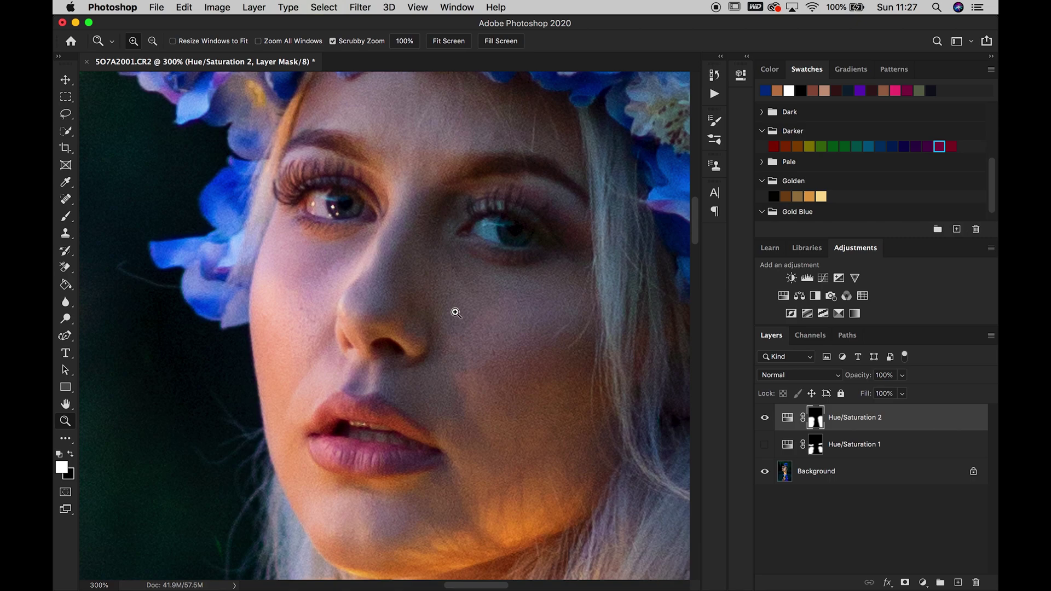
{"action": "left_click", "coordinate": [824, 277]}
{"action": "left_click_drag", "start_coordinate": [639, 212], "coordinate": [638, 203]}
{"action": "key", "text": "super+i"}
Step: Set the Brush tool to size 70 and 40% opacity
{"action": "left_click", "coordinate": [66, 219]}
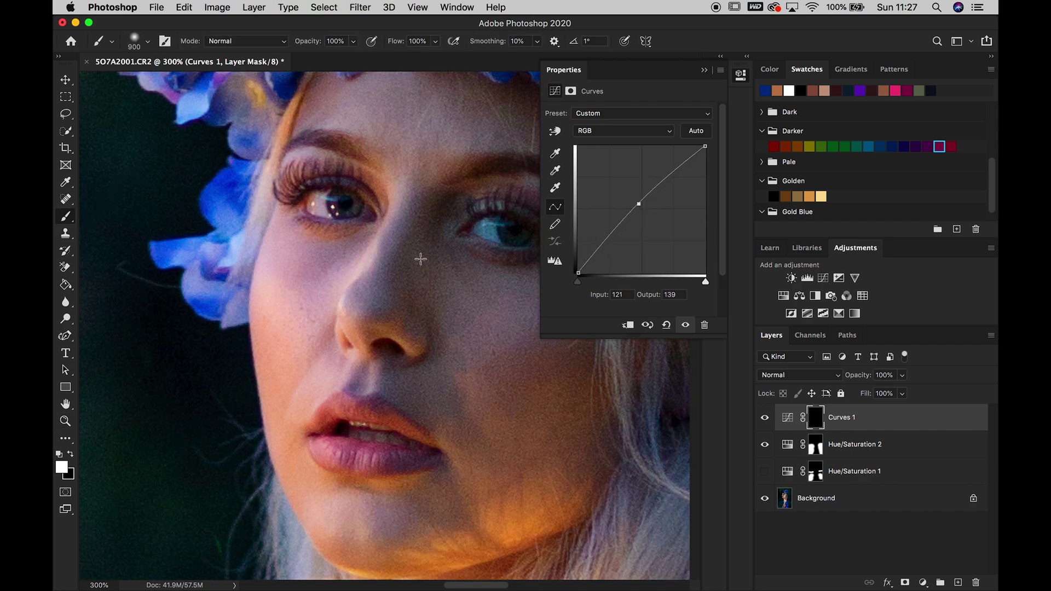
{"action": "key", "text": "bracketleft"}
{"action": "key", "text": "bracketleft"}
{"action": "key", "text": "bracketleft"}
{"action": "key", "text": "bracketleft"}
{"action": "key", "text": "bracketleft"}
{"action": "key", "text": "bracketleft"}
{"action": "key", "text": "bracketleft"}
{"action": "key", "text": "bracketleft"}
{"action": "key", "text": "bracketleft"}
{"action": "key", "text": "bracketleft"}
{"action": "key", "text": "bracketleft"}
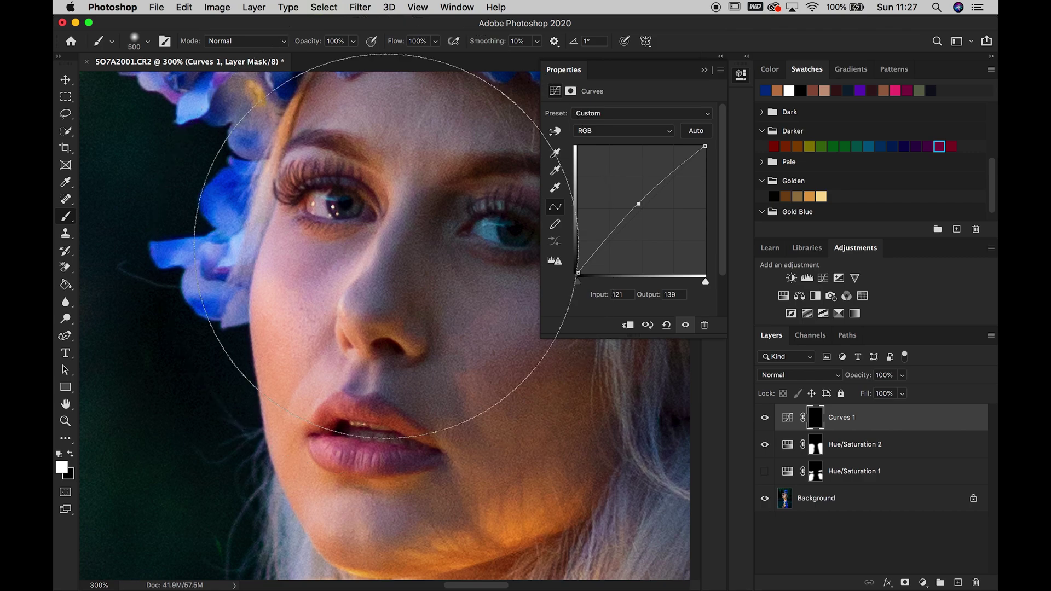
{"action": "left_click", "coordinate": [354, 41]}
{"action": "left_click_drag", "start_coordinate": [355, 55], "coordinate": [318, 59]}
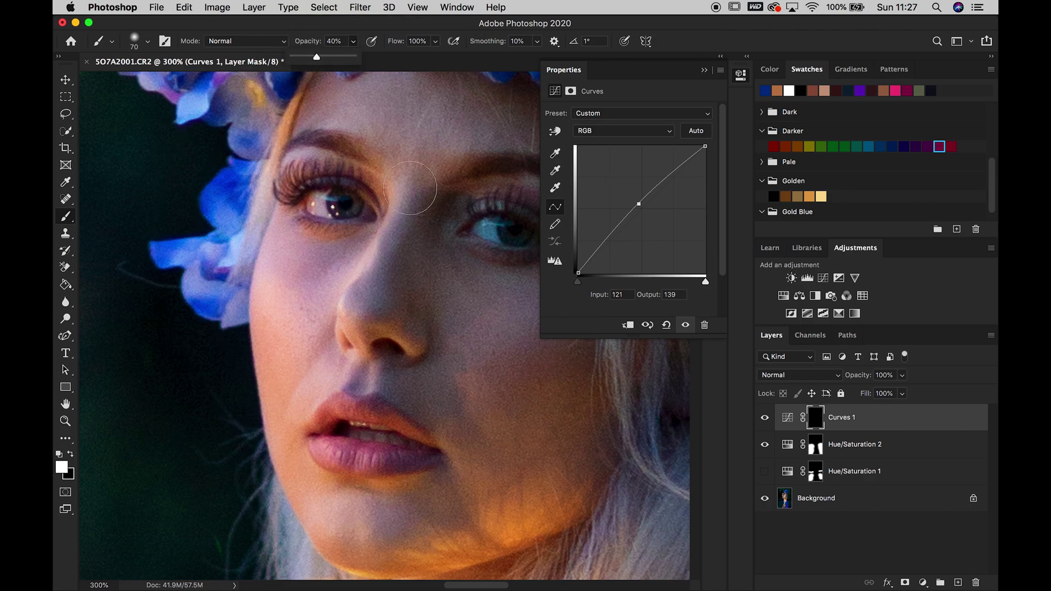
Step: Paint white on the Curves mask over the side of the nose, the cheeks and the jaw to lighten the face
{"action": "left_click", "coordinate": [427, 216]}
{"action": "mouse_move", "coordinate": [399, 294]}
{"action": "left_mouse_down"}
{"action": "mouse_move", "coordinate": [422, 235]}
{"action": "mouse_move", "coordinate": [451, 219]}
{"action": "left_mouse_up"}
{"action": "scroll", "coordinate": [447, 318], "scroll_direction": "right", "scroll_amount": 2}
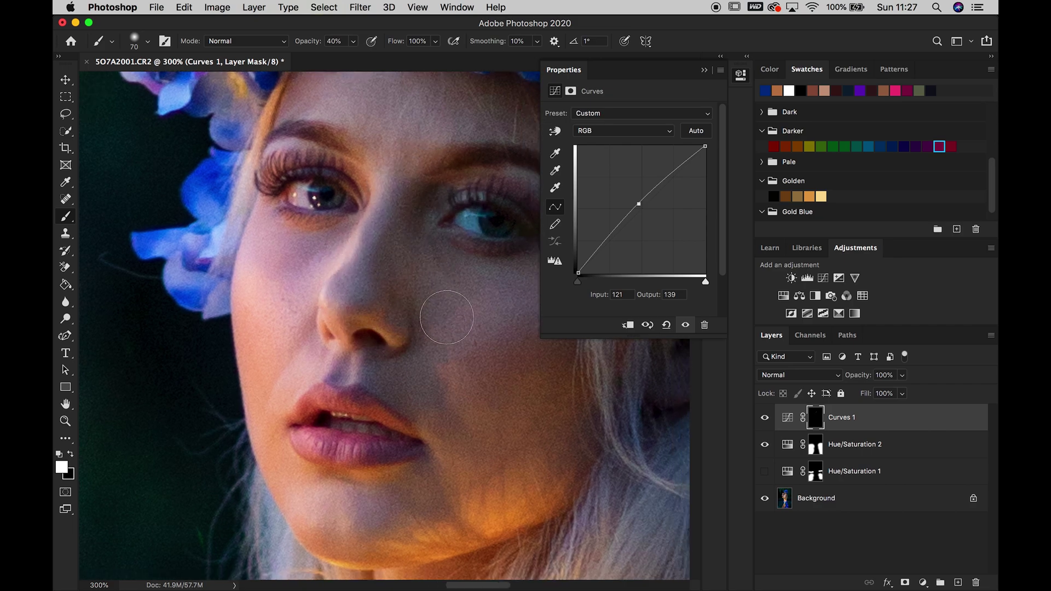
{"action": "left_click", "coordinate": [451, 415]}
{"action": "mouse_move", "coordinate": [451, 415]}
{"action": "left_mouse_down"}
{"action": "mouse_move", "coordinate": [388, 372]}
{"action": "mouse_move", "coordinate": [397, 511]}
{"action": "mouse_move", "coordinate": [371, 514]}
{"action": "mouse_move", "coordinate": [442, 504]}
{"action": "mouse_move", "coordinate": [448, 476]}
{"action": "mouse_move", "coordinate": [470, 458]}
{"action": "mouse_move", "coordinate": [495, 514]}
{"action": "left_mouse_up"}
{"action": "mouse_move", "coordinate": [284, 258]}
{"action": "left_mouse_down"}
{"action": "mouse_move", "coordinate": [327, 235]}
{"action": "mouse_move", "coordinate": [274, 251]}
{"action": "left_mouse_up"}
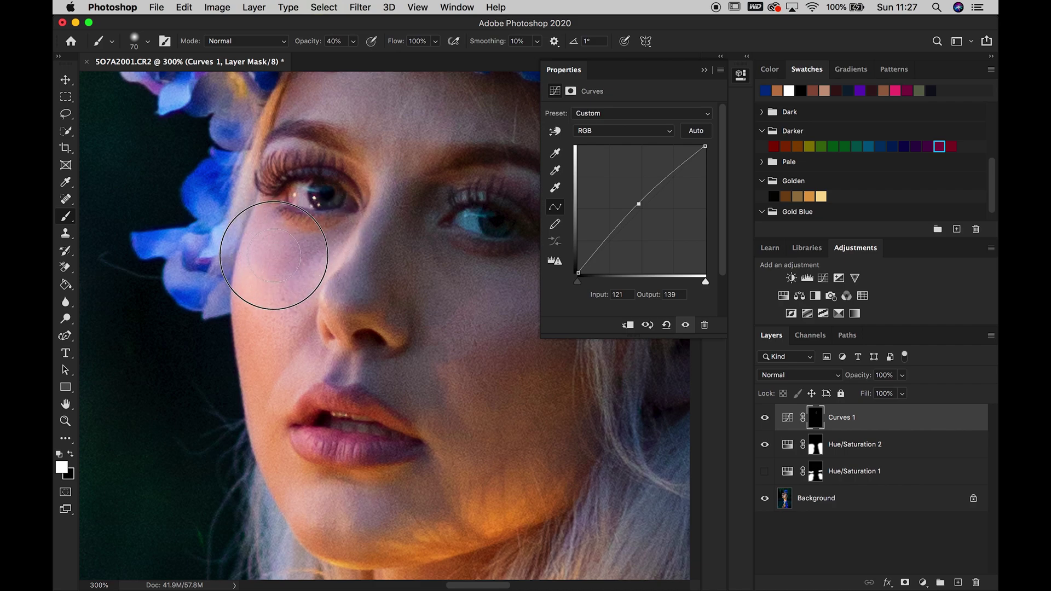
{"action": "scroll", "coordinate": [274, 251], "scroll_direction": "up", "scroll_amount": 5}
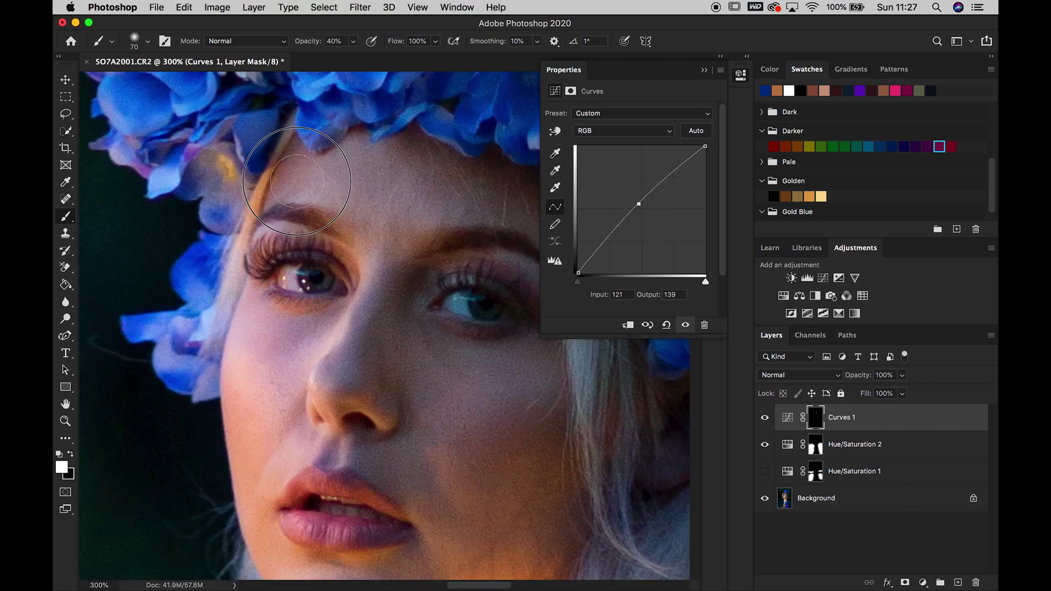
{"action": "scroll", "coordinate": [293, 180], "scroll_direction": "right", "scroll_amount": 2}
{"action": "scroll", "coordinate": [293, 181], "scroll_direction": "down", "scroll_amount": 2}
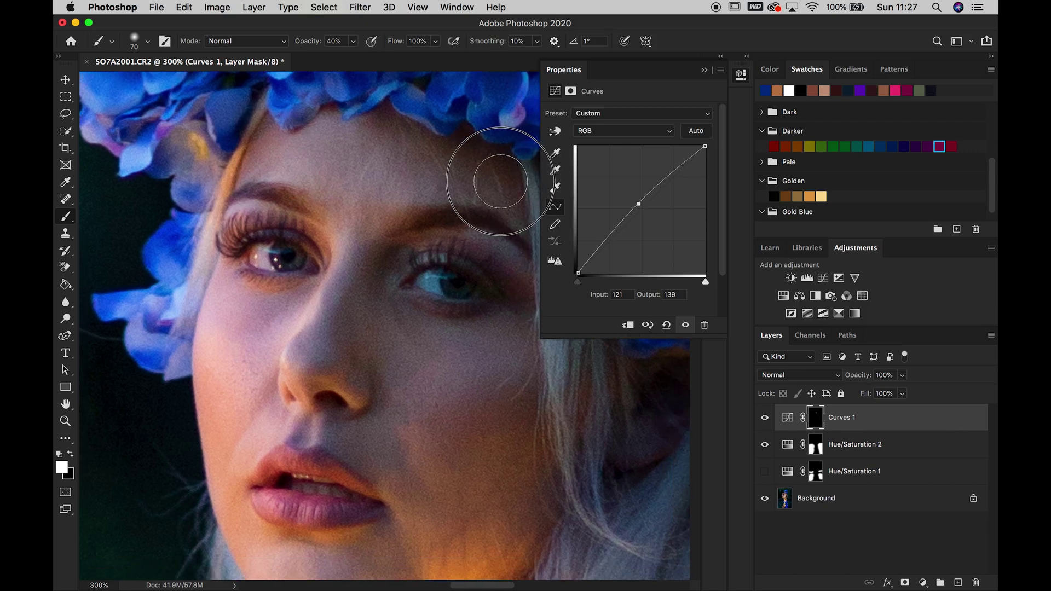
Step: Compare the image with and without the Curves layer, both in the whole view and on the face at 200%
{"action": "left_click", "coordinate": [65, 420]}
{"action": "right_click", "coordinate": [215, 404]}
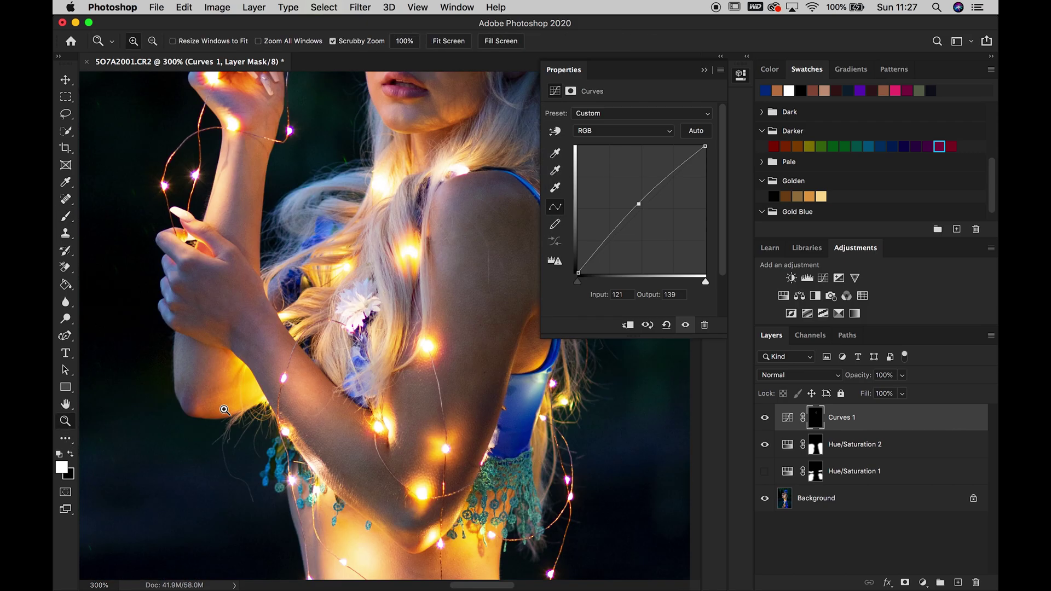
{"action": "key", "text": "super+0"}
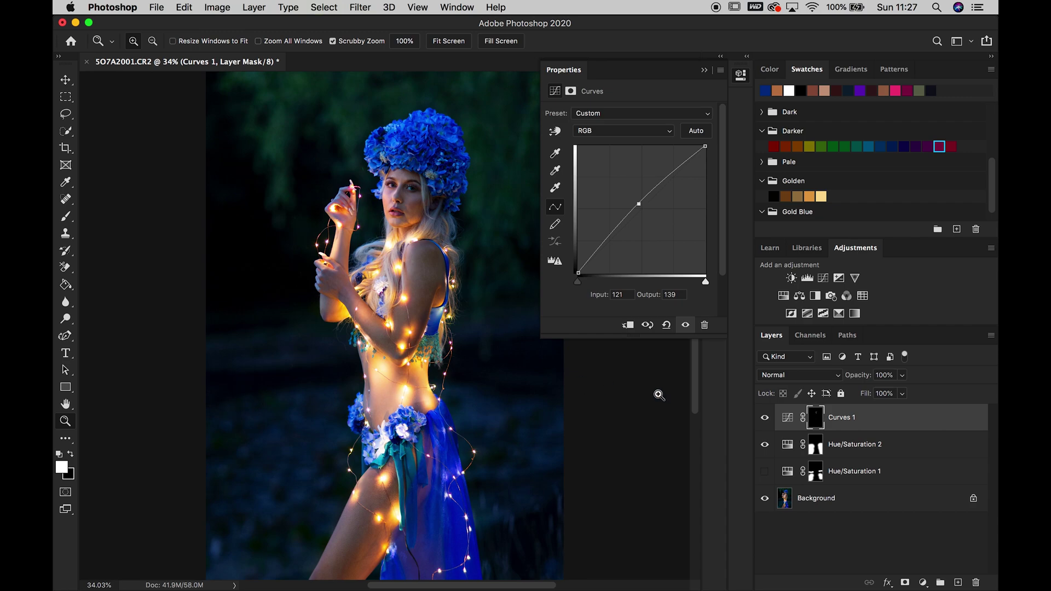
{"action": "left_click", "coordinate": [766, 419]}
{"action": "left_click", "coordinate": [766, 420]}
{"action": "left_click", "coordinate": [766, 420]}
{"action": "left_click", "coordinate": [766, 421]}
{"action": "left_click", "coordinate": [414, 182]}
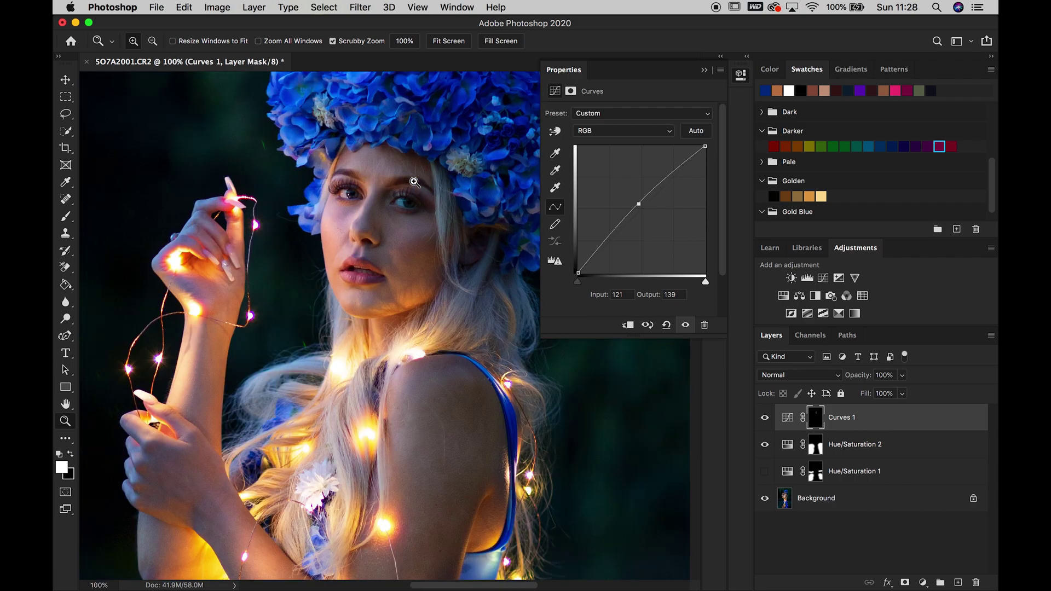
{"action": "left_click", "coordinate": [414, 182]}
{"action": "left_click", "coordinate": [766, 420]}
{"action": "left_click", "coordinate": [766, 419]}
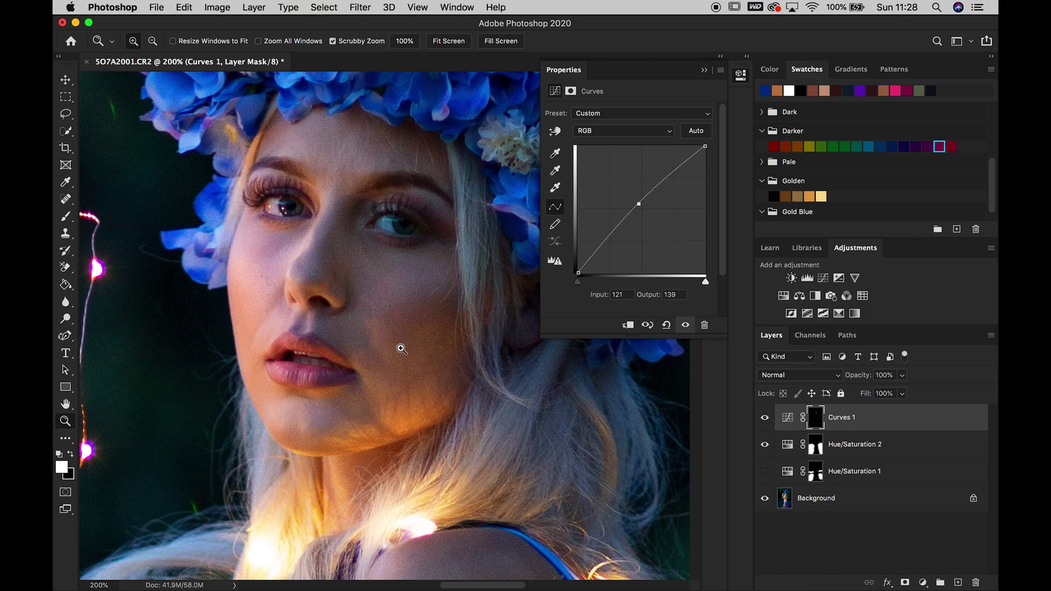
Step: Add a second Curves adjustment, sample the skin beside the mouth, brighten input 84 to output 99, and invert the mask
{"action": "left_click", "coordinate": [399, 347]}
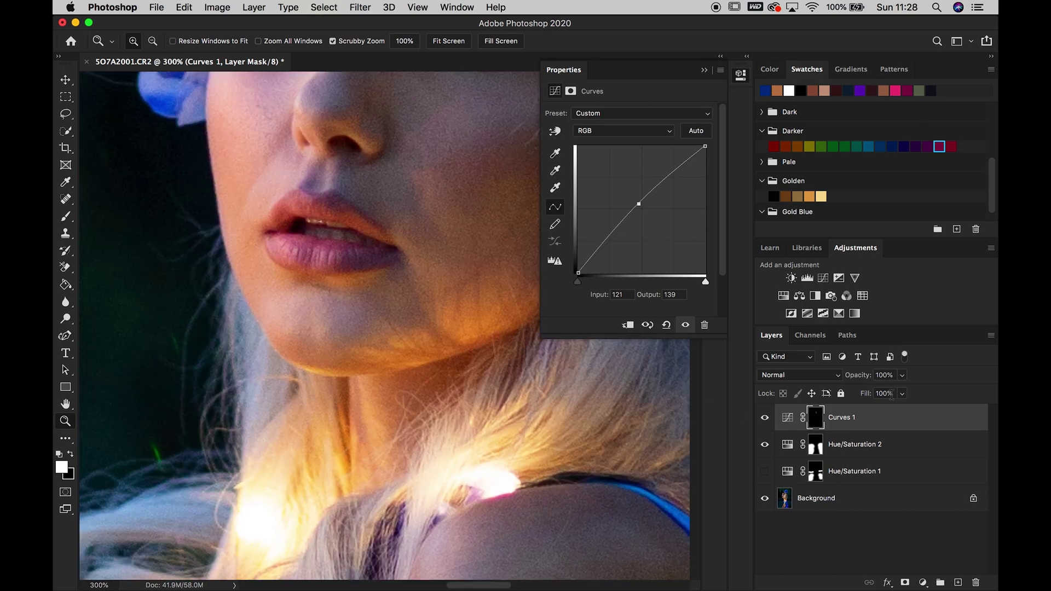
{"action": "left_click", "coordinate": [823, 278]}
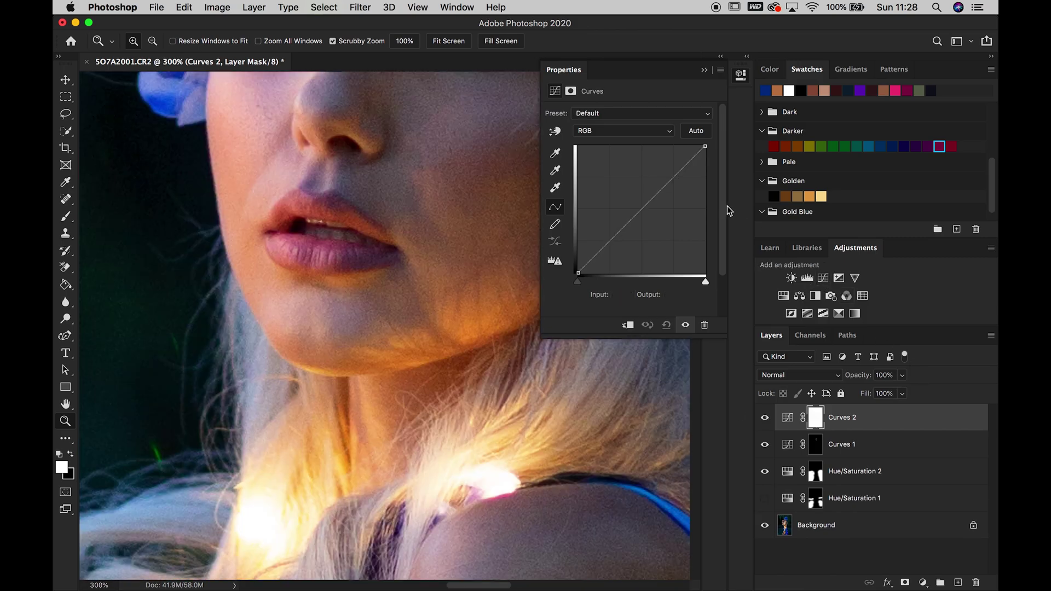
{"action": "left_click", "coordinate": [558, 133]}
{"action": "left_click", "coordinate": [384, 180]}
{"action": "mouse_move", "coordinate": [623, 228]}
{"action": "left_mouse_down"}
{"action": "mouse_move", "coordinate": [627, 219]}
{"action": "mouse_move", "coordinate": [619, 224]}
{"action": "left_mouse_up"}
{"action": "key", "text": "super+i"}
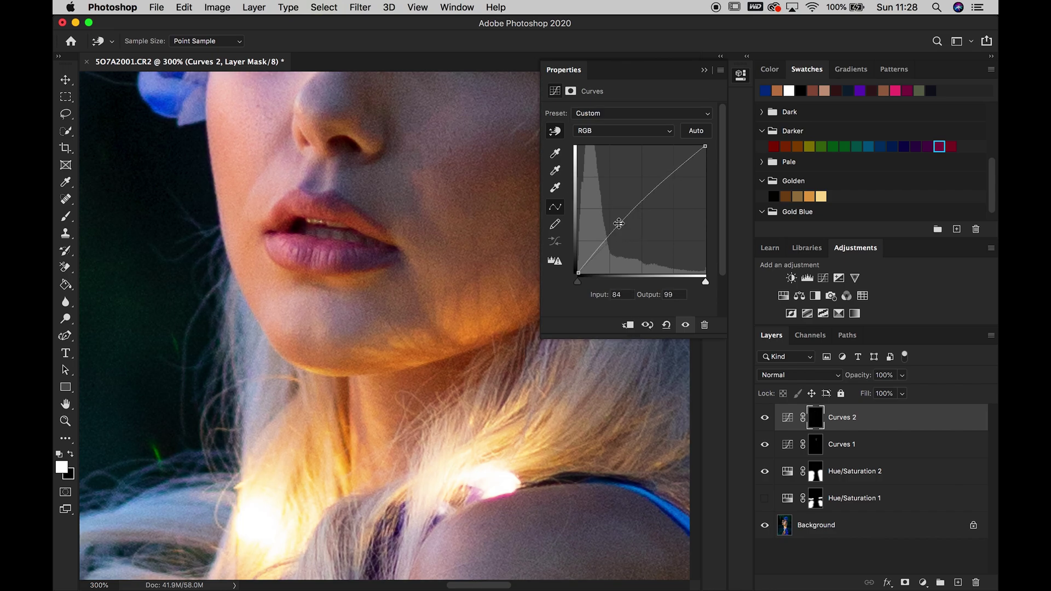
Step: Paint white on the second Curves mask over the shadowed skin between the nose and the corner of the mouth
{"action": "left_click", "coordinate": [65, 216]}
{"action": "mouse_move", "coordinate": [372, 186]}
{"action": "left_mouse_down"}
{"action": "mouse_move", "coordinate": [403, 176]}
{"action": "mouse_move", "coordinate": [376, 159]}
{"action": "mouse_move", "coordinate": [351, 176]}
{"action": "mouse_move", "coordinate": [312, 164]}
{"action": "mouse_move", "coordinate": [352, 198]}
{"action": "left_mouse_up"}
{"action": "scroll", "coordinate": [383, 169], "scroll_direction": "up", "scroll_amount": 3}
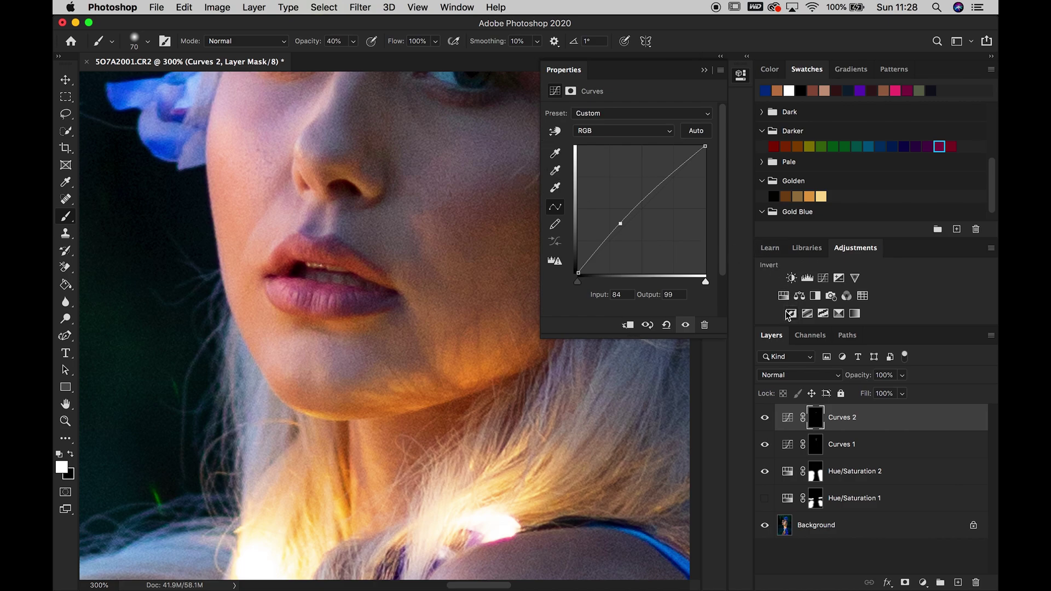
Step: Add a Color Balance adjustment clipped to the second Curves layer, adjust its midtone colours, and compare the effect
{"action": "left_click", "coordinate": [800, 296]}
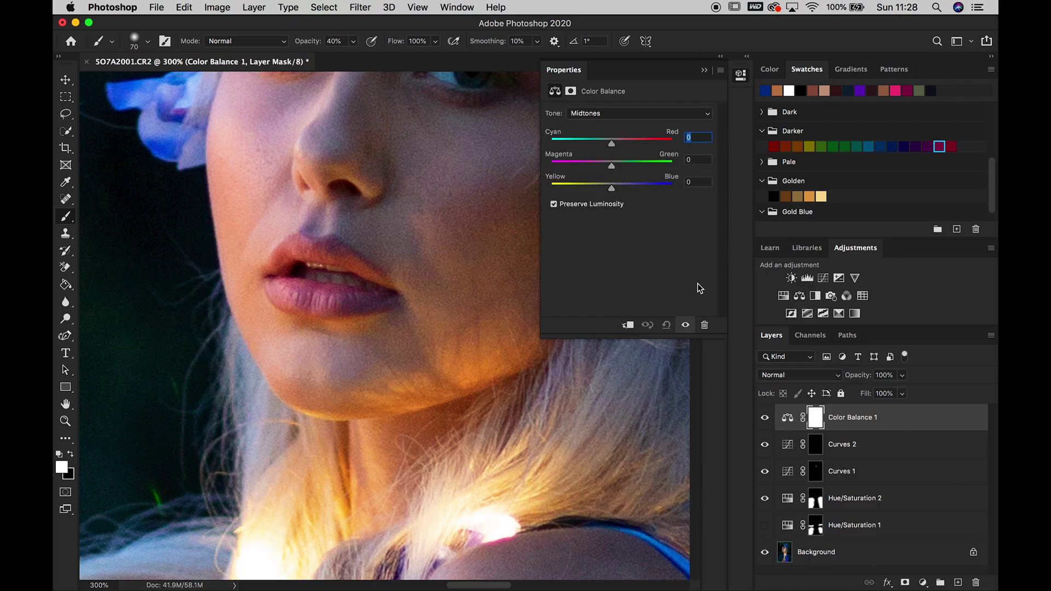
{"action": "left_click", "coordinate": [630, 326]}
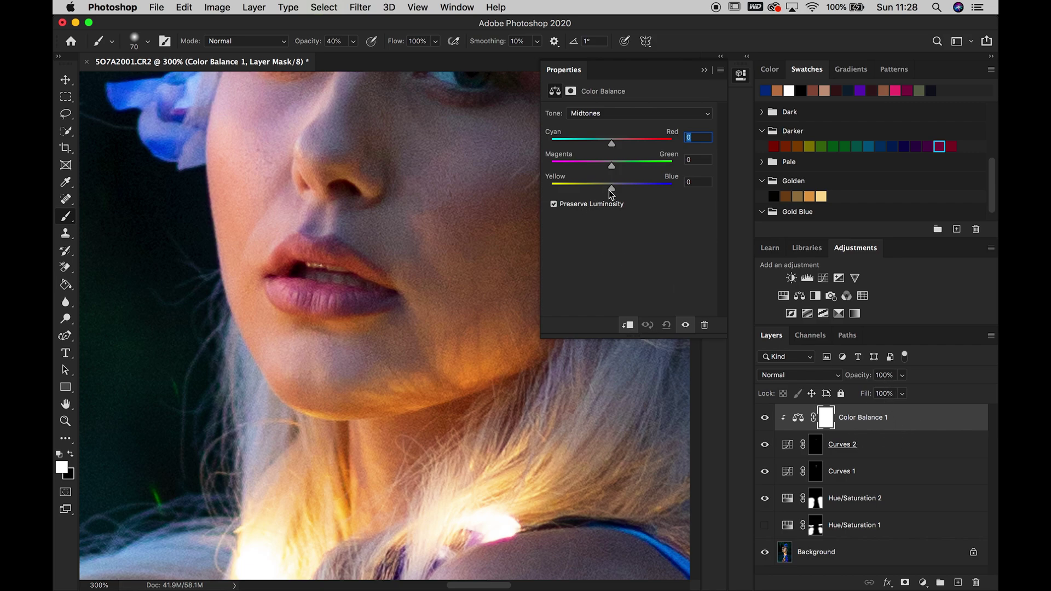
{"action": "left_click_drag", "start_coordinate": [609, 191], "coordinate": [617, 148]}
{"action": "left_click", "coordinate": [765, 418]}
{"action": "left_click", "coordinate": [765, 418]}
{"action": "left_click", "coordinate": [704, 70]}
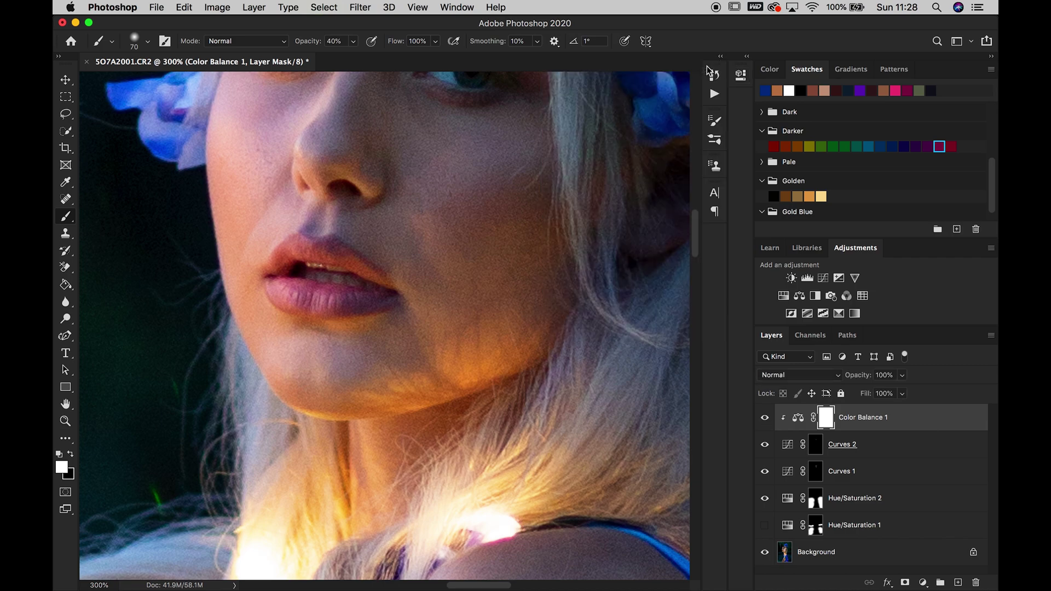
Step: Compare the face with and without the second Curves layer, and fit the whole image on screen
{"action": "left_click", "coordinate": [765, 445]}
{"action": "left_click", "coordinate": [765, 445]}
{"action": "left_click", "coordinate": [65, 421]}
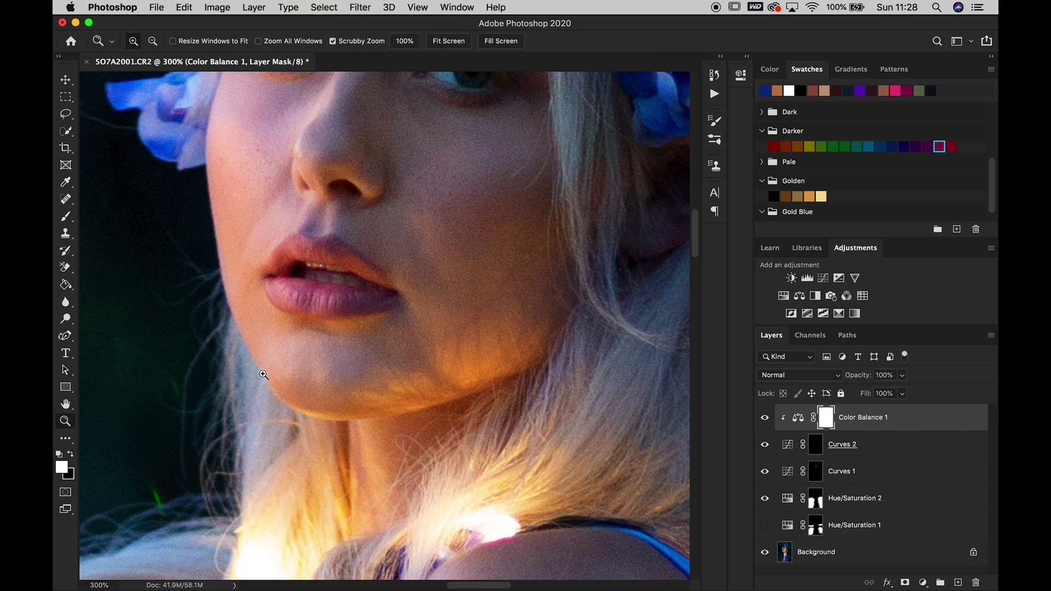
{"action": "left_click", "coordinate": [263, 374]}
{"action": "right_click", "coordinate": [264, 375]}
{"action": "left_click", "coordinate": [272, 378]}
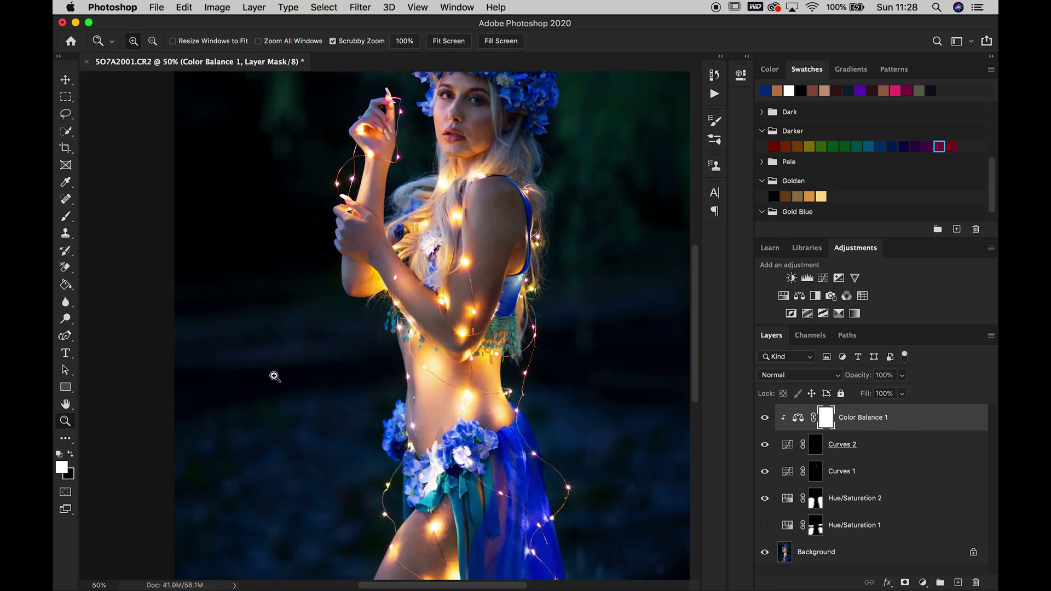
{"action": "right_click", "coordinate": [276, 380]}
{"action": "left_click", "coordinate": [284, 381]}
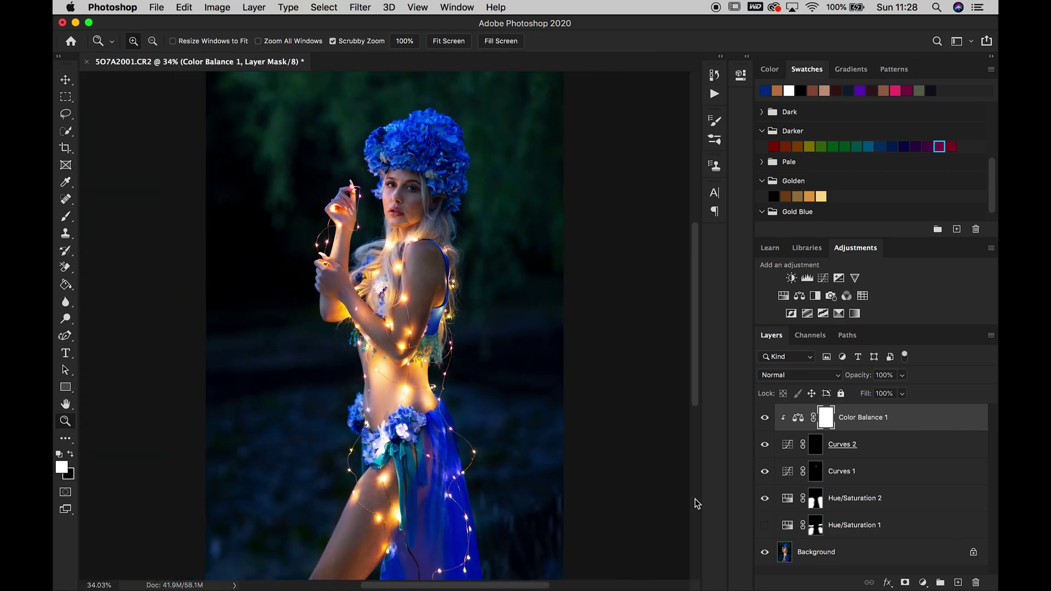
Step: Delete the hidden Hue/Saturation 1 layer
{"action": "left_click", "coordinate": [913, 531], "text": "shift"}
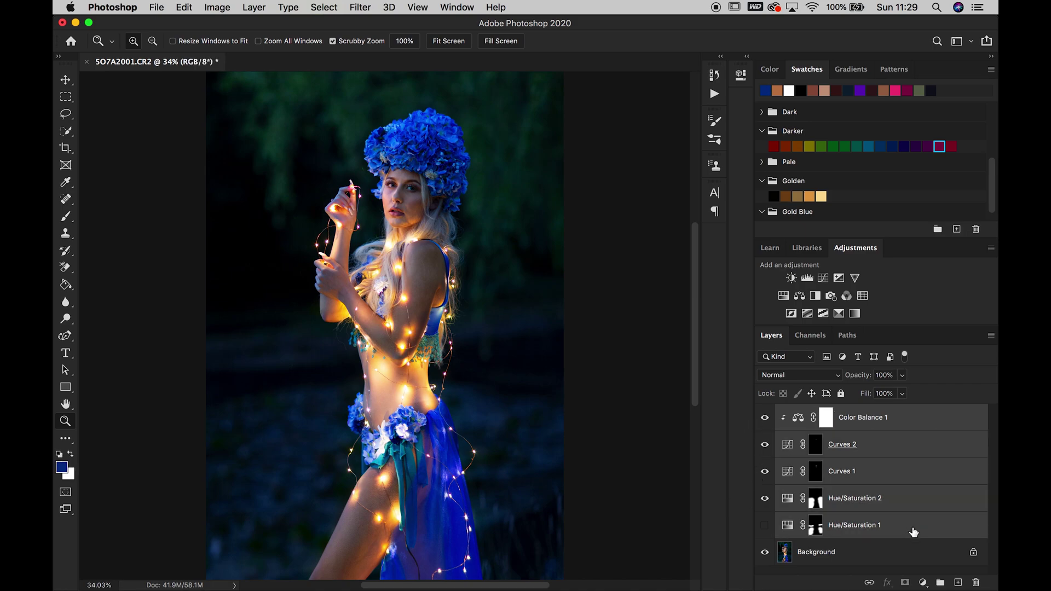
{"action": "left_click", "coordinate": [938, 526]}
{"action": "double_click", "coordinate": [948, 528]}
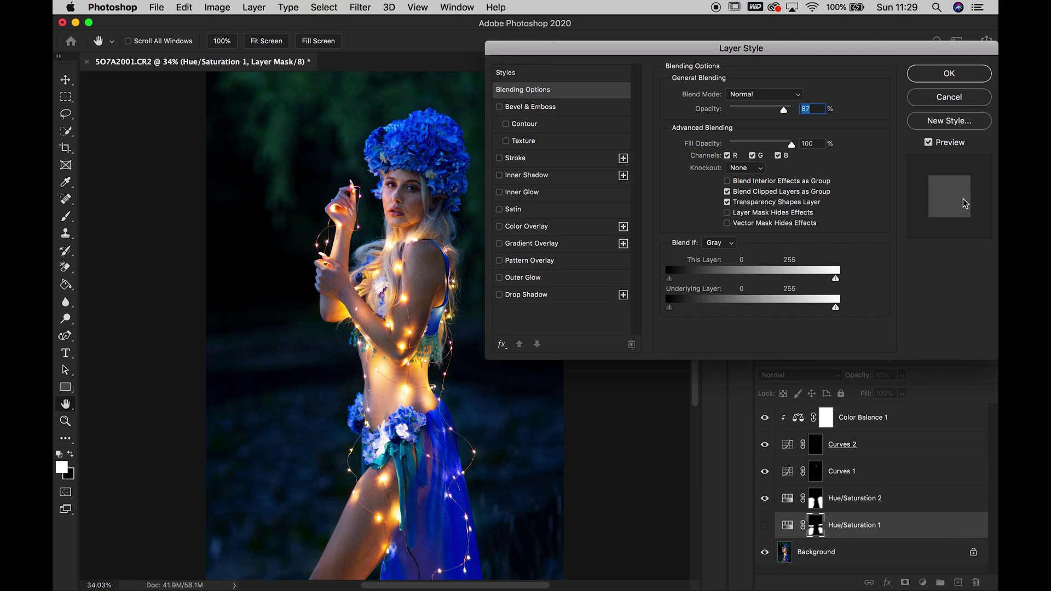
{"action": "left_click", "coordinate": [948, 98]}
{"action": "key", "text": "z"}
{"action": "left_click_drag", "start_coordinate": [934, 526], "coordinate": [975, 582]}
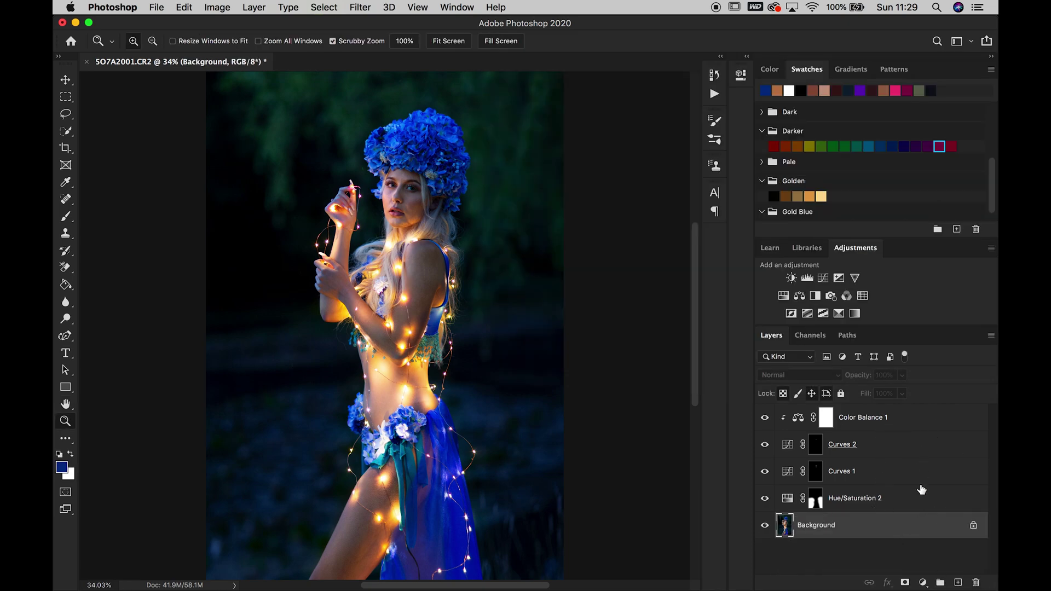
Step: Group the four remaining adjustment layers and compare the image with and without the group
{"action": "left_click", "coordinate": [918, 507]}
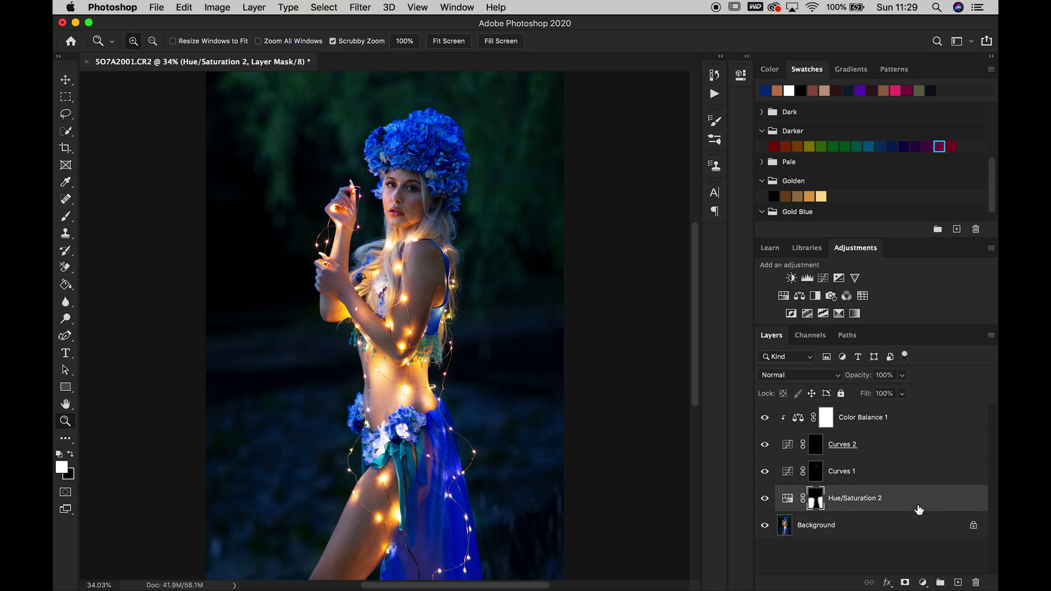
{"action": "left_click", "coordinate": [907, 424], "text": "shift"}
{"action": "left_click_drag", "start_coordinate": [912, 444], "coordinate": [938, 582]}
{"action": "left_click", "coordinate": [766, 413]}
{"action": "left_click", "coordinate": [766, 414]}
{"action": "left_click", "coordinate": [766, 413]}
{"action": "left_click", "coordinate": [766, 414]}
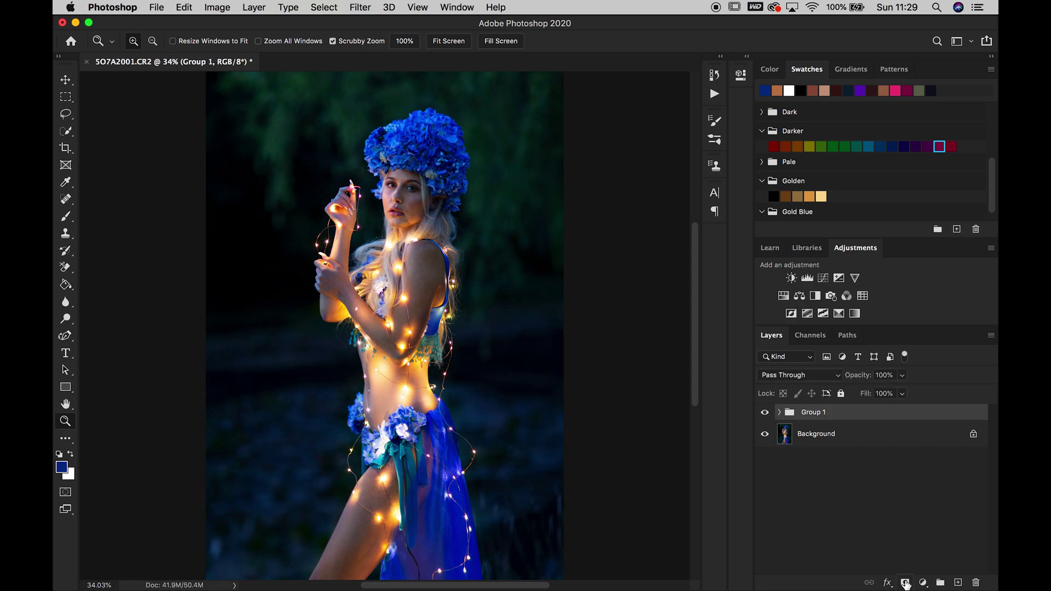
Step: Add a layer mask to the group and try painting black at 40% opacity over the nose
{"action": "left_click", "coordinate": [905, 582]}
{"action": "left_click_drag", "start_coordinate": [430, 180], "coordinate": [430, 181]}
{"action": "left_click", "coordinate": [65, 216]}
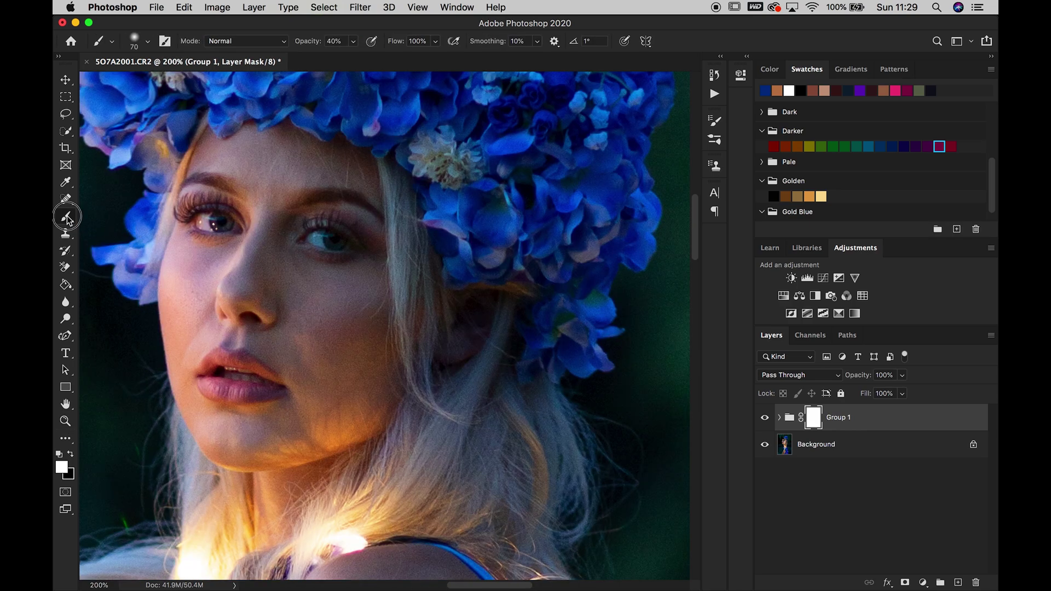
{"action": "left_click", "coordinate": [70, 455]}
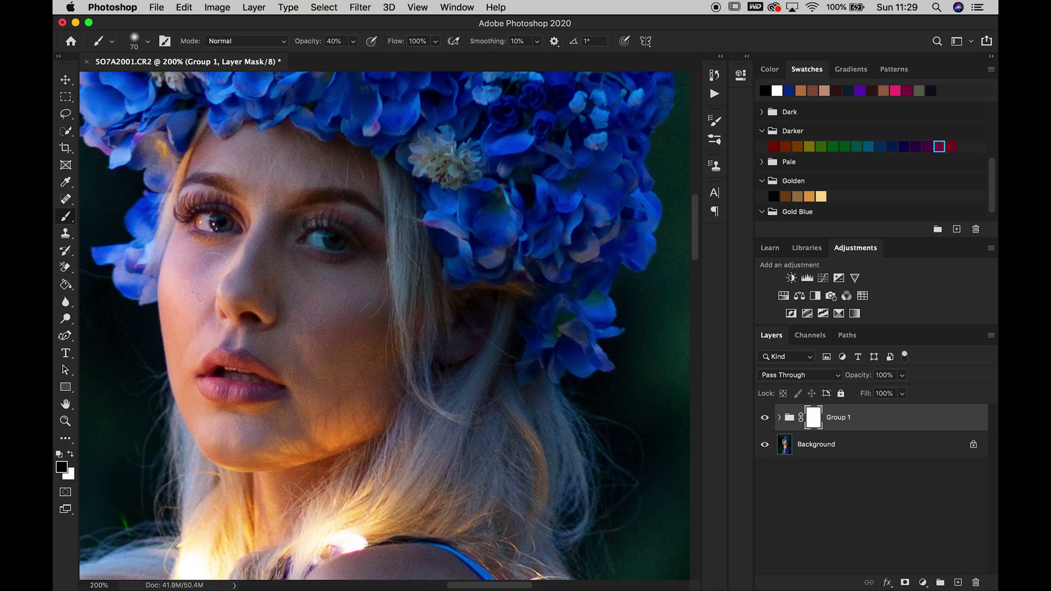
{"action": "left_click_drag", "start_coordinate": [235, 282], "coordinate": [258, 298]}
Step: Fit the whole image on screen and undo the group's mask and the painting on it
{"action": "left_click", "coordinate": [65, 421]}
{"action": "right_click", "coordinate": [153, 406]}
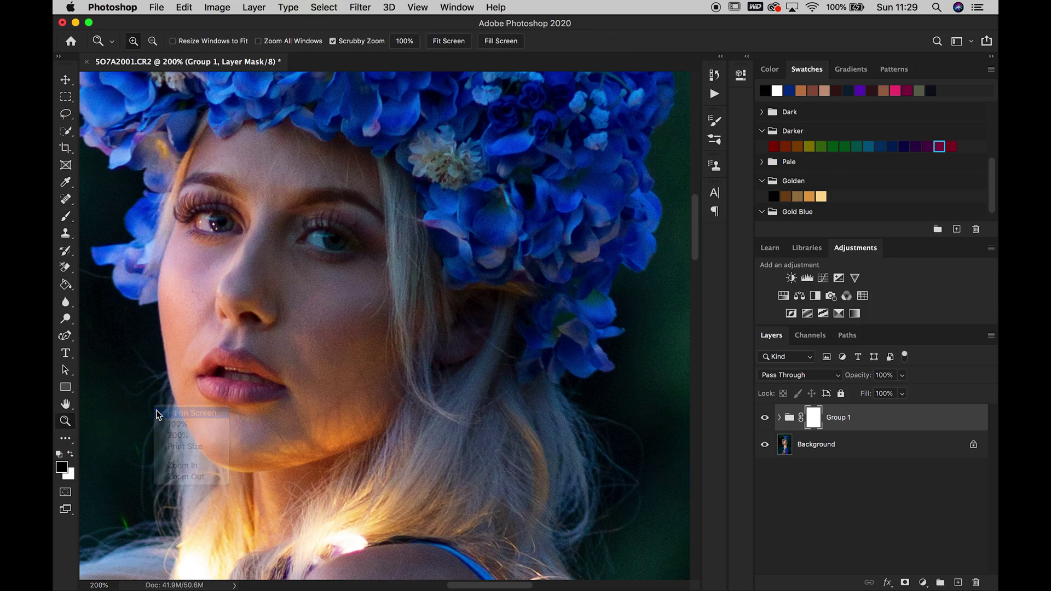
{"action": "left_click", "coordinate": [175, 413]}
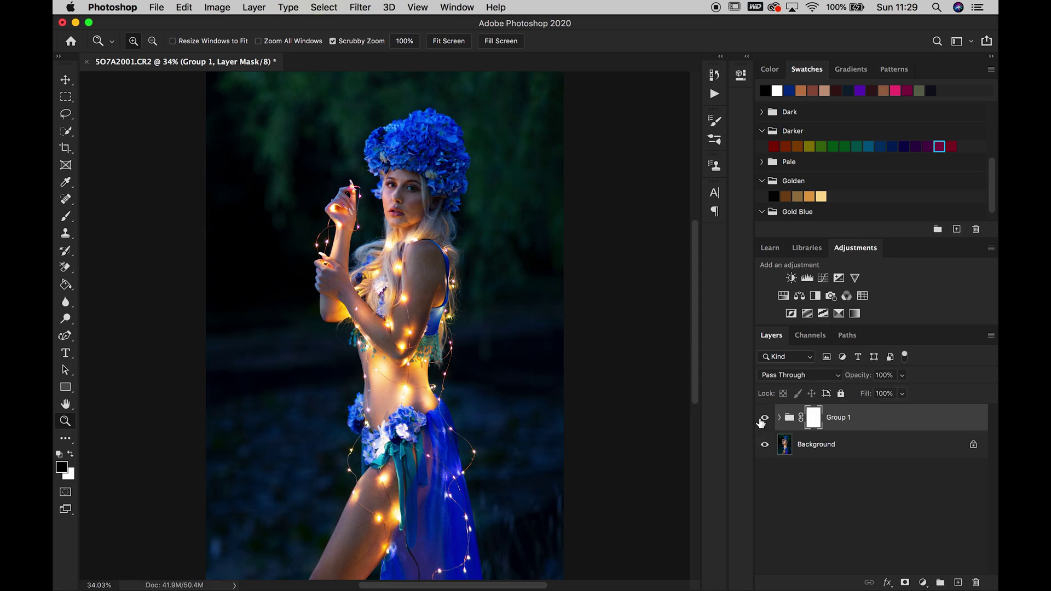
{"action": "key", "text": "super+z"}
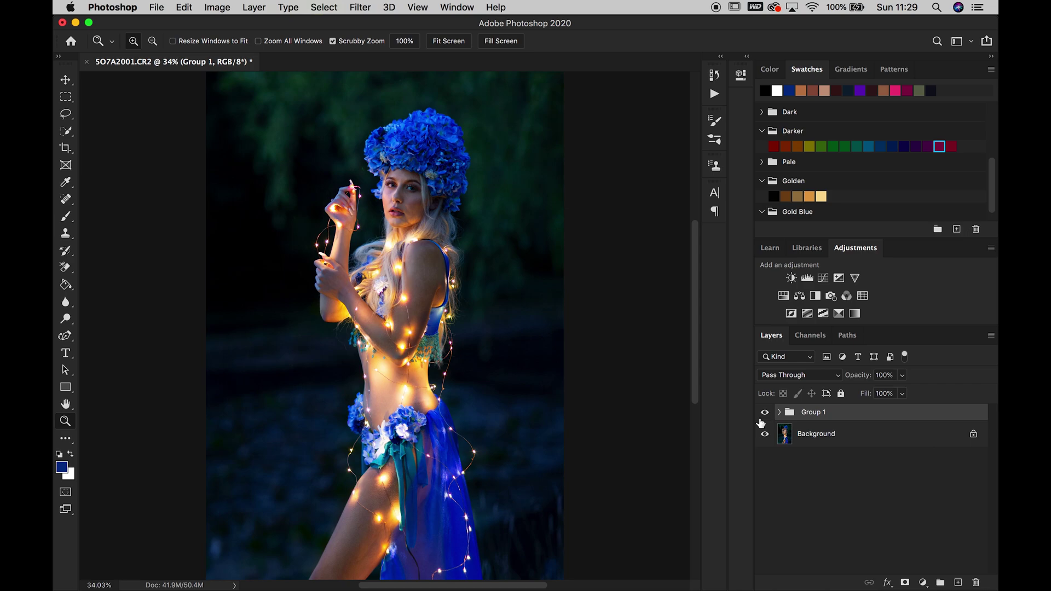